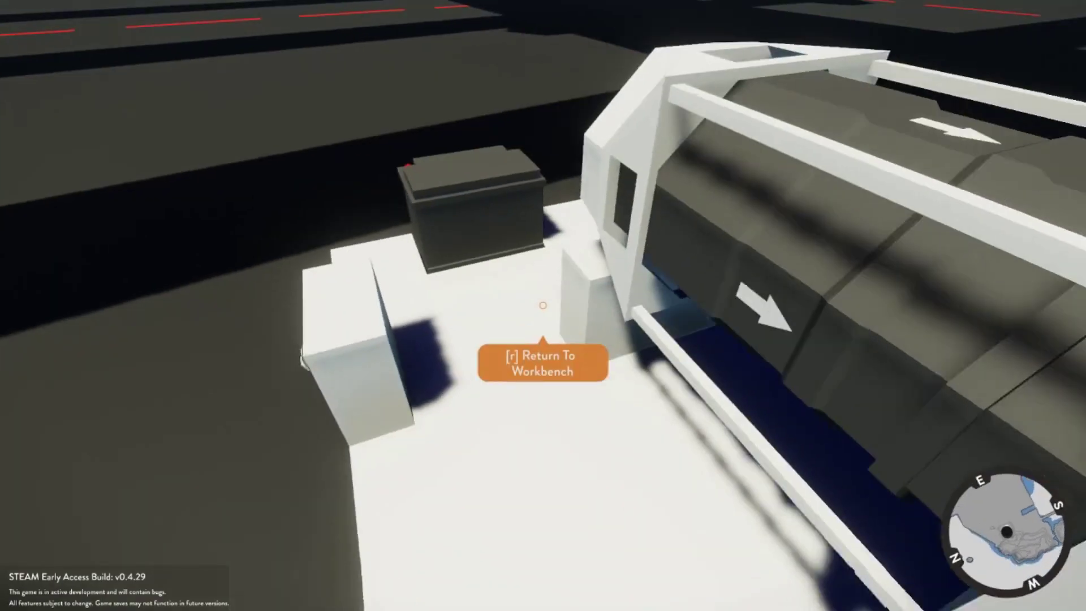
- Return to the workbench and start a new empty vehicle
{"action": "key", "text": "r"}
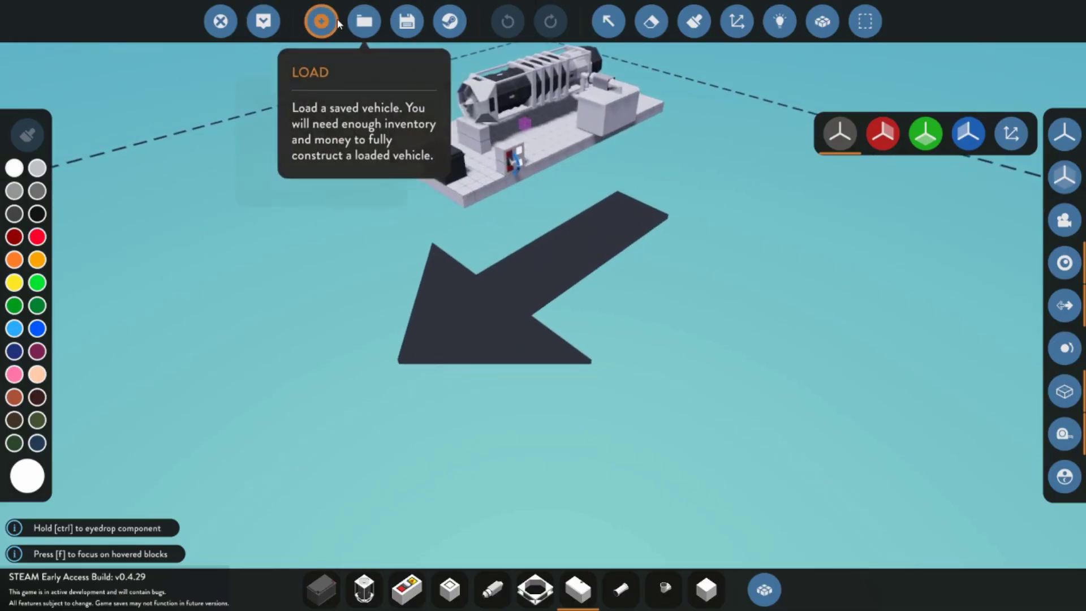
{"action": "left_click", "coordinate": [321, 21]}
{"action": "left_click", "coordinate": [585, 390]}
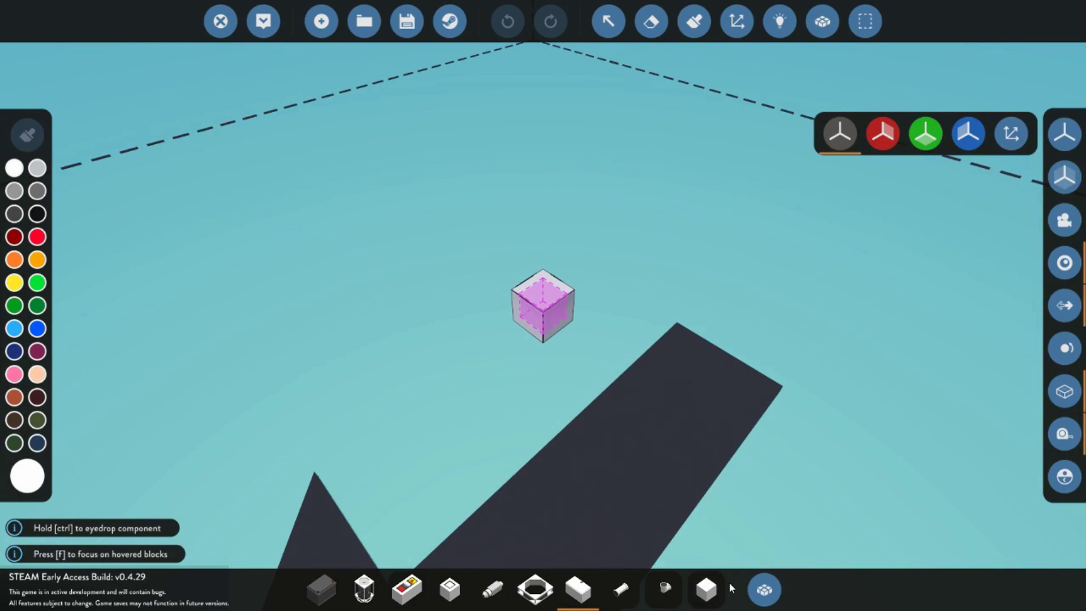
- Build a flat rectangular platform from basic blocks with red-axis symmetry enabled, and erase the stray block protruding at its edge
{"action": "left_click", "coordinate": [705, 591]}
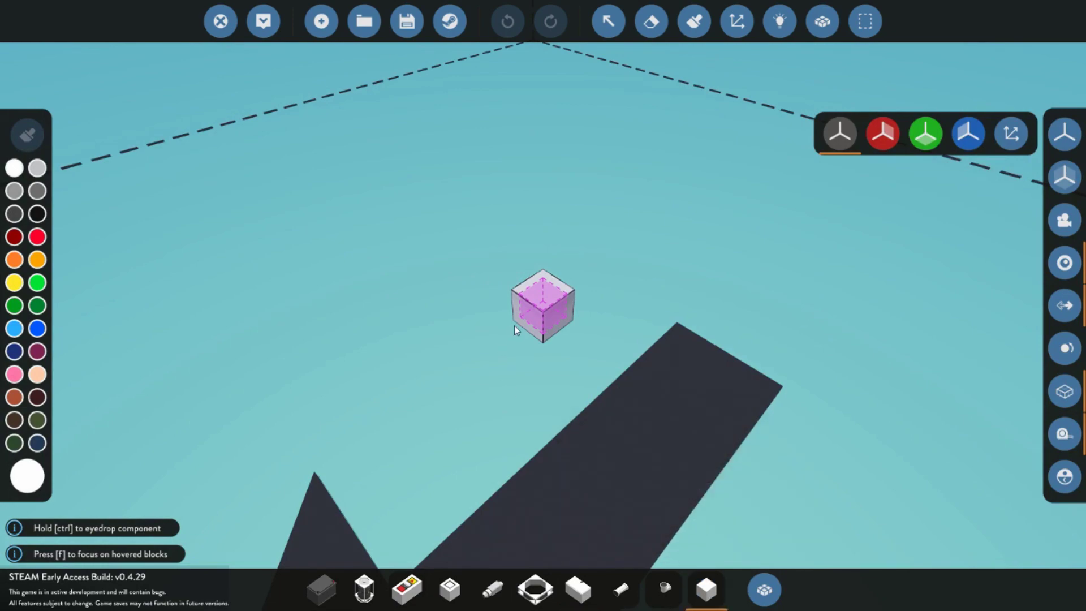
{"action": "left_click", "coordinate": [892, 139]}
{"action": "left_click_drag", "start_coordinate": [526, 316], "coordinate": [335, 318]}
{"action": "key", "text": "d"}
{"action": "left_click", "coordinate": [651, 22]}
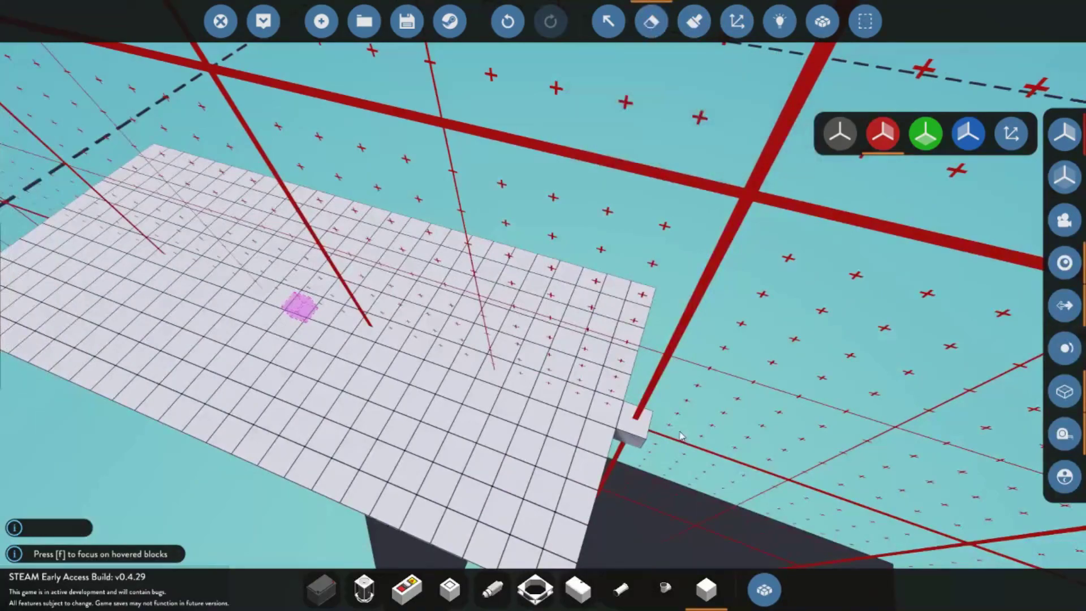
{"action": "left_click", "coordinate": [648, 448]}
{"action": "key", "text": "a"}
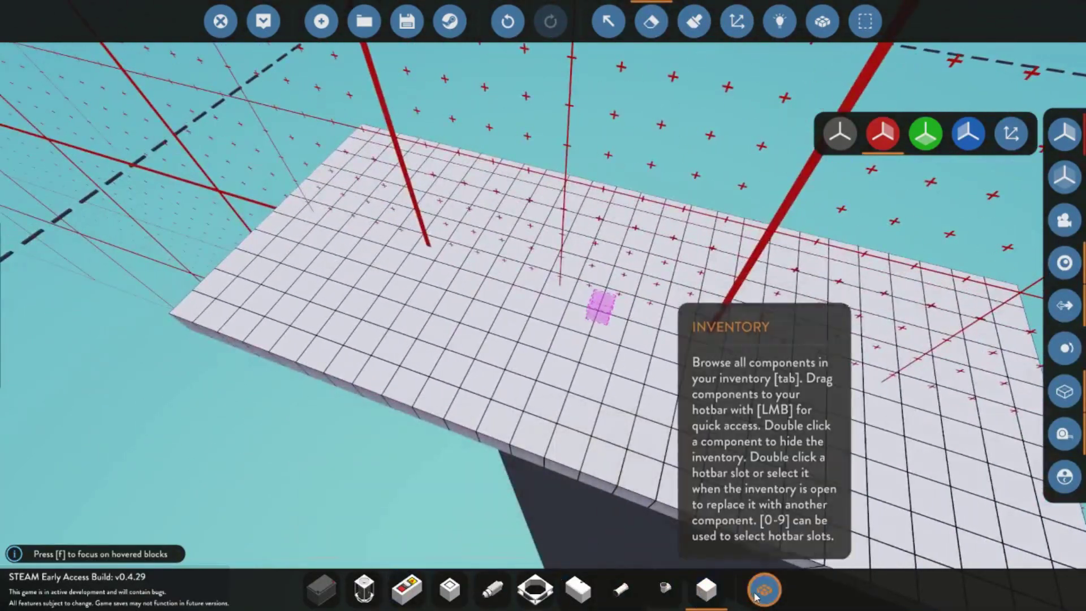
- Add the small jet intake, jet combustion chamber, straight jet duct and basic jet exhaust to the hotbar
{"action": "left_click", "coordinate": [761, 593]}
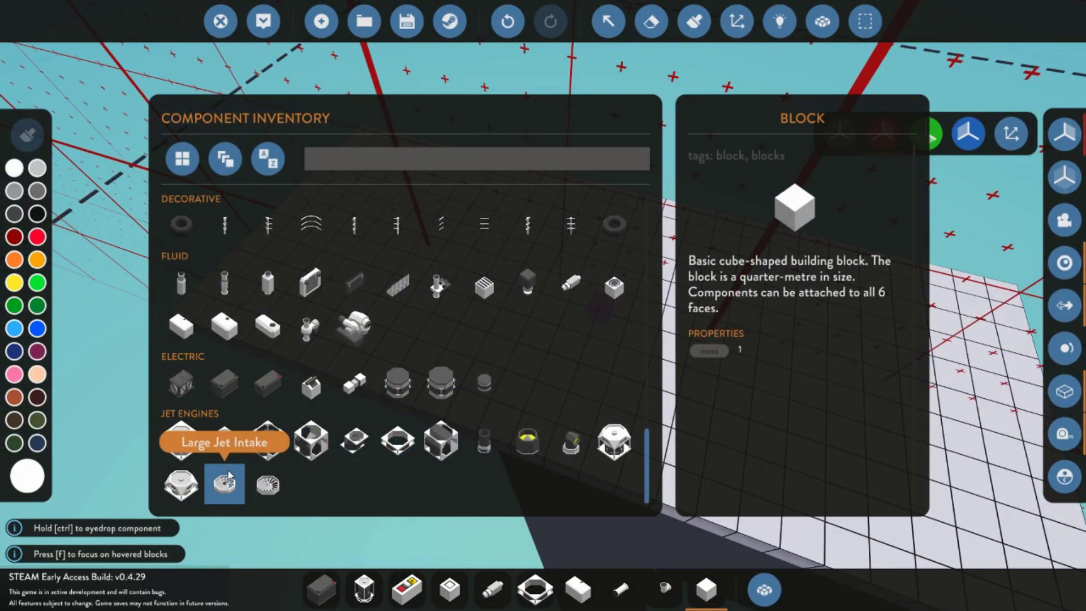
{"action": "left_click_drag", "start_coordinate": [275, 494], "coordinate": [323, 599]}
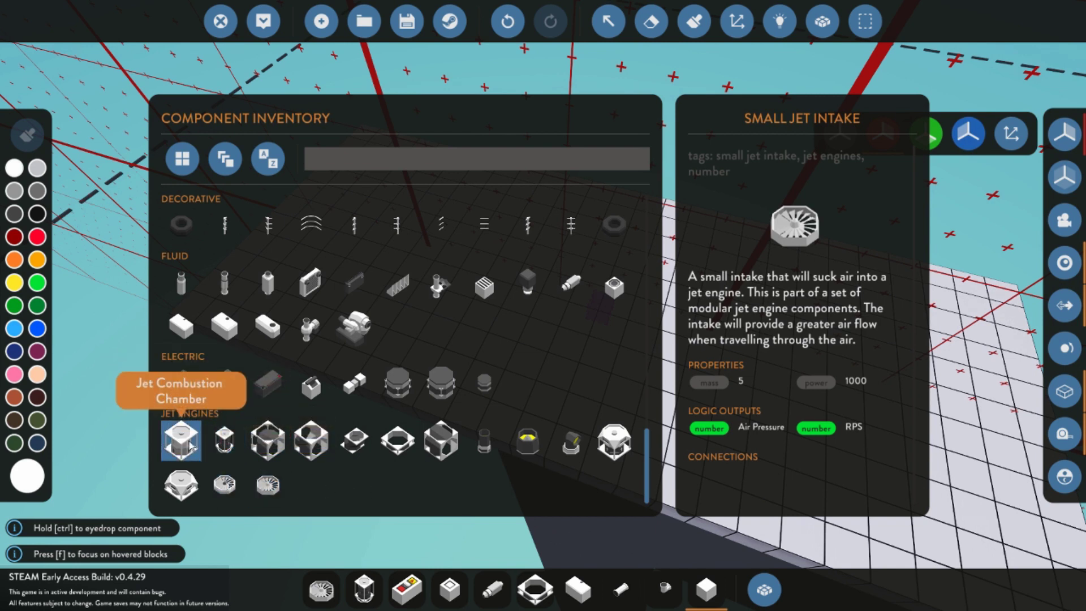
{"action": "left_click", "coordinate": [182, 444]}
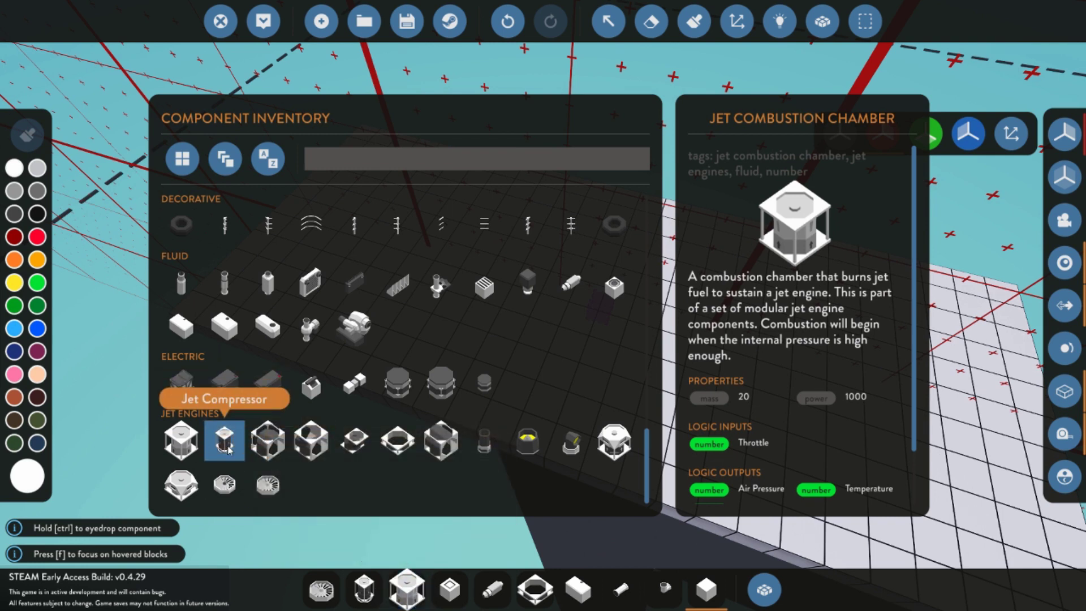
{"action": "left_click", "coordinate": [395, 455]}
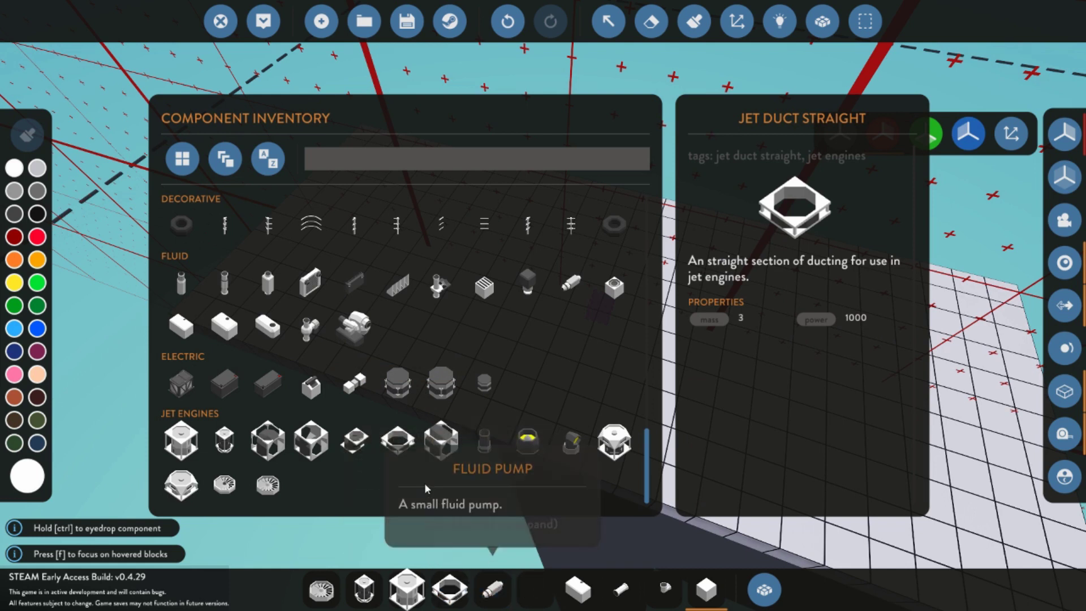
{"action": "left_click", "coordinate": [526, 441]}
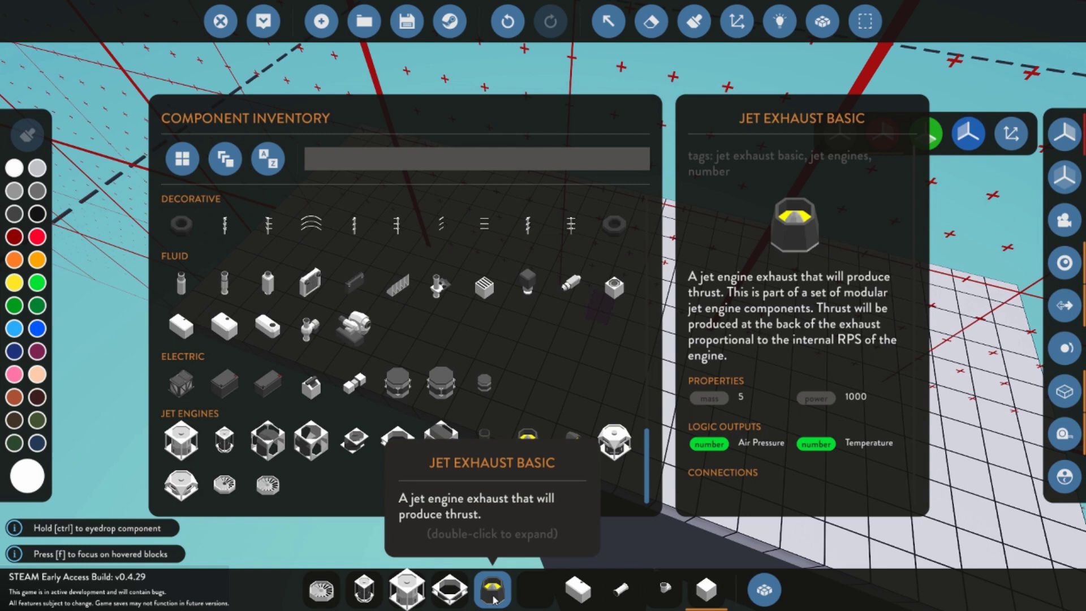
- Add the fluid pump to the hotbar and close the component inventory
{"action": "scroll", "coordinate": [464, 486], "scroll_direction": "up", "scroll_amount": 5}
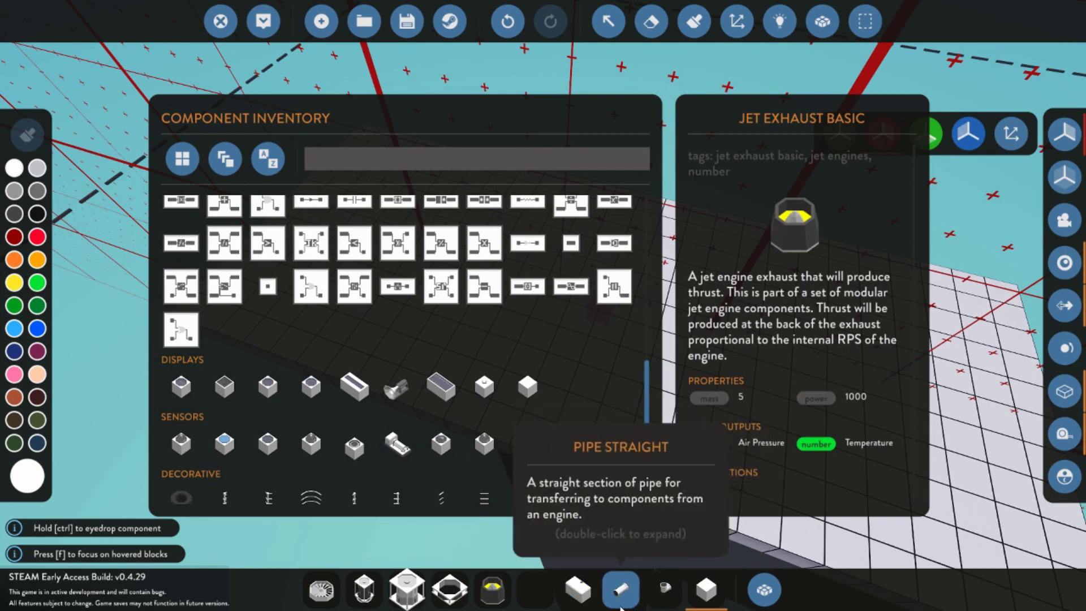
{"action": "scroll", "coordinate": [370, 464], "scroll_direction": "down", "scroll_amount": 5}
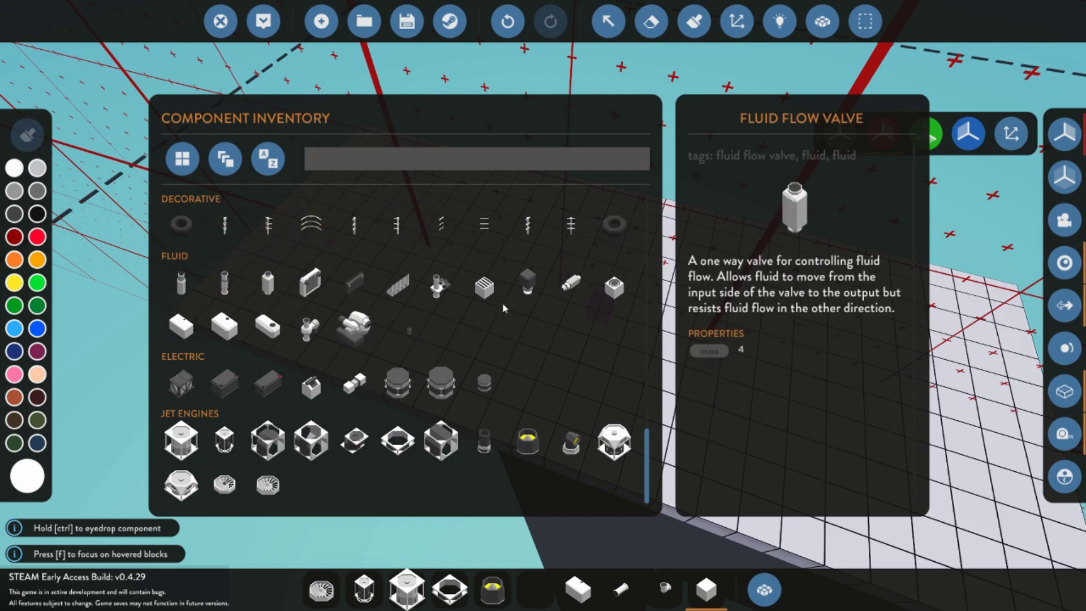
{"action": "left_click_drag", "start_coordinate": [573, 297], "coordinate": [532, 608]}
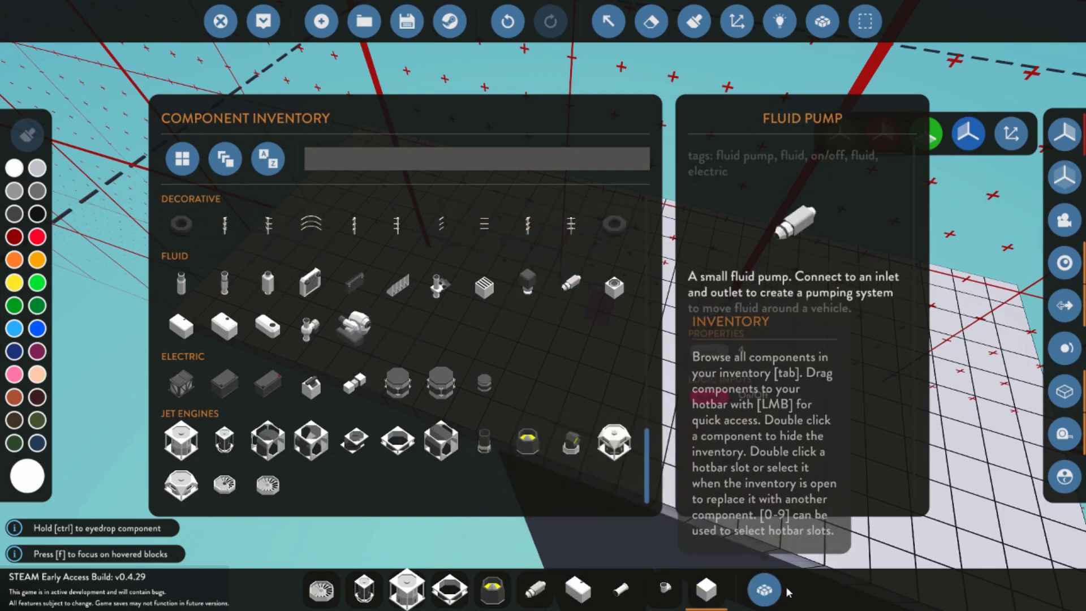
{"action": "left_click", "coordinate": [764, 590]}
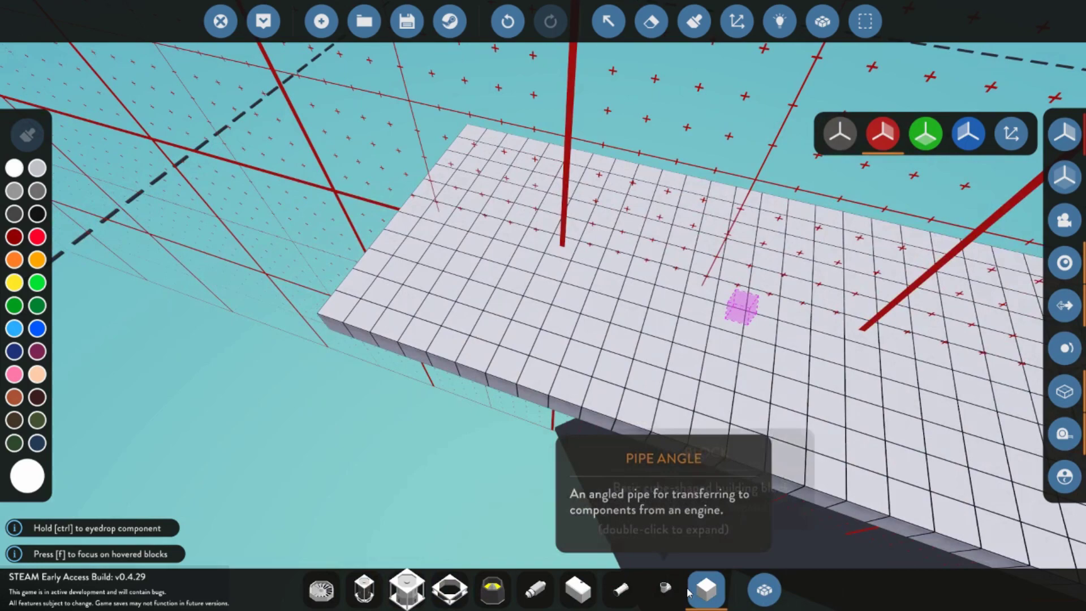
- Build a block stand three blocks wide and two high near one end of the platform
{"action": "scroll", "coordinate": [497, 308], "scroll_direction": "up", "scroll_amount": 3}
{"action": "mouse_move", "coordinate": [498, 308]}
{"action": "left_mouse_down"}
{"action": "mouse_move", "coordinate": [626, 321]}
{"action": "mouse_move", "coordinate": [481, 319]}
{"action": "left_mouse_up"}
{"action": "scroll", "coordinate": [480, 318], "scroll_direction": "up", "scroll_amount": 2}
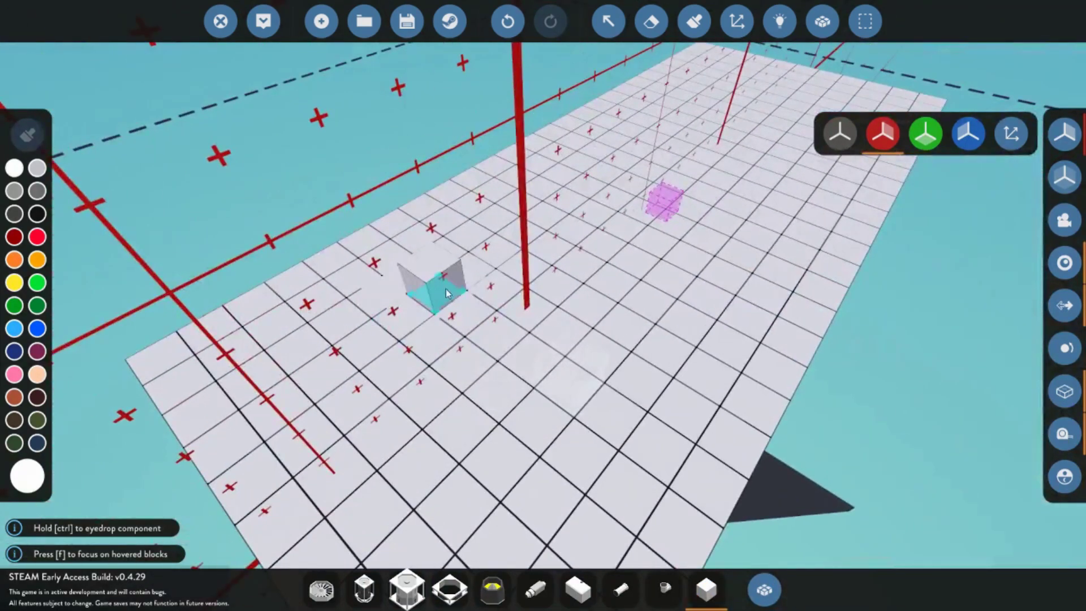
{"action": "left_click", "coordinate": [477, 314]}
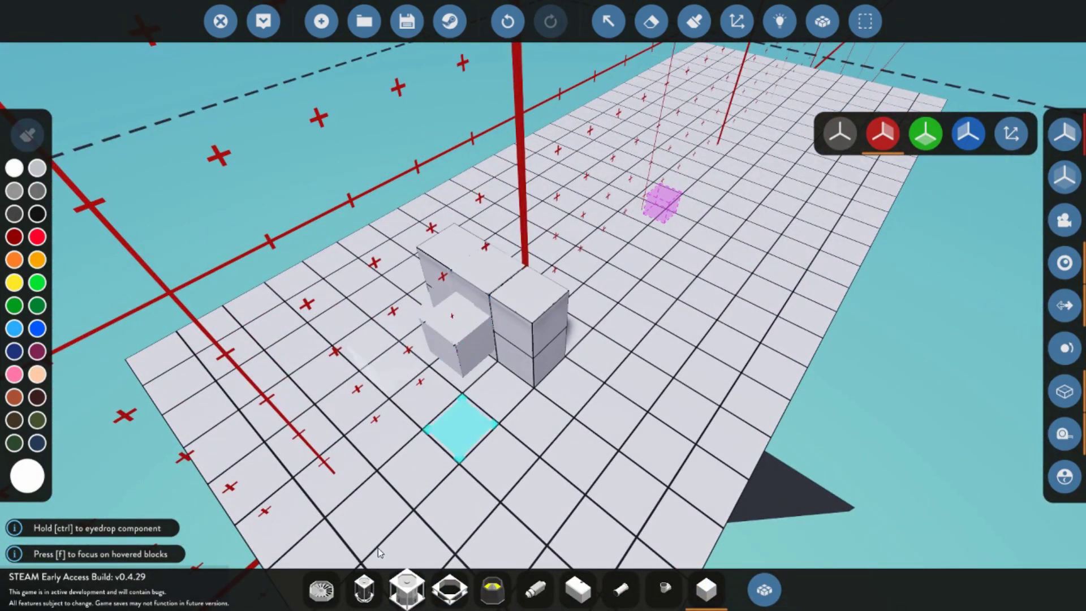
- Mount a small jet intake upright on the block stand, rotated so its fan faces the platform's near end
{"action": "key", "text": "1"}
{"action": "left_click", "coordinate": [506, 258]}
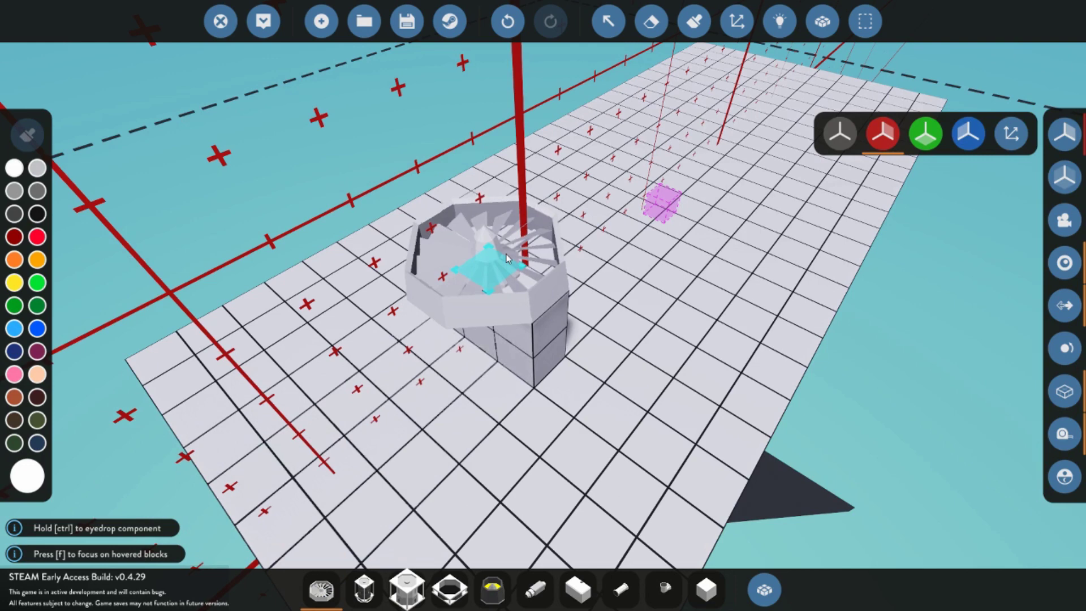
{"action": "key", "text": "i"}
{"action": "key", "text": "k"}
{"action": "key", "text": "k"}
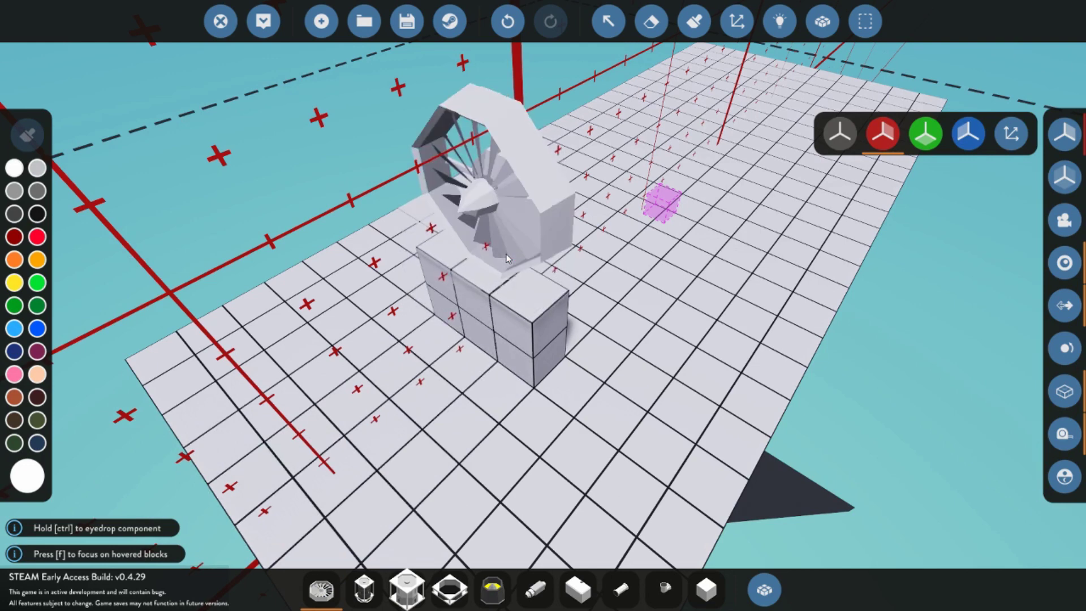
{"action": "left_click", "coordinate": [506, 258]}
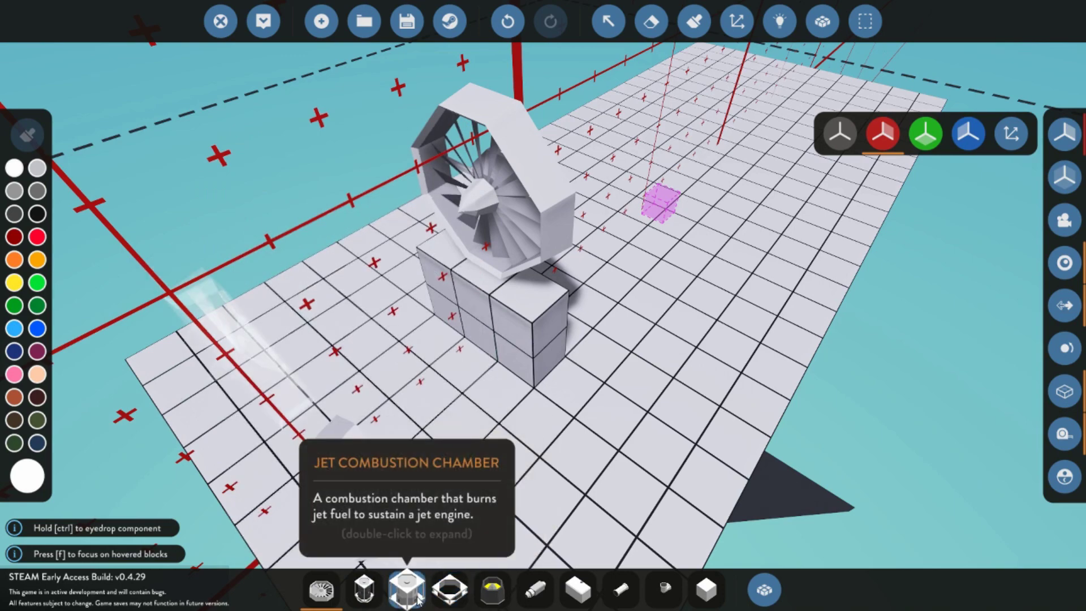
- Attach a jet compressor directly behind the intake, aligned with the engine's axis
{"action": "scroll", "coordinate": [422, 598], "scroll_direction": "down", "scroll_amount": 3}
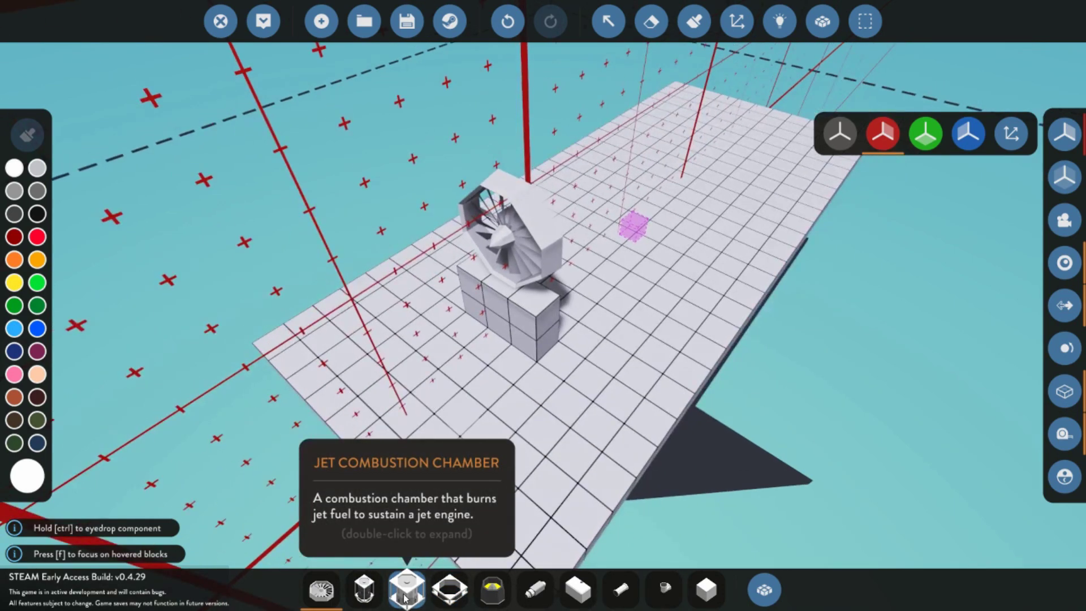
{"action": "left_click_drag", "start_coordinate": [461, 464], "coordinate": [616, 221]}
{"action": "key", "text": "k"}
{"action": "left_click", "coordinate": [561, 263]}
{"action": "key", "text": "d"}
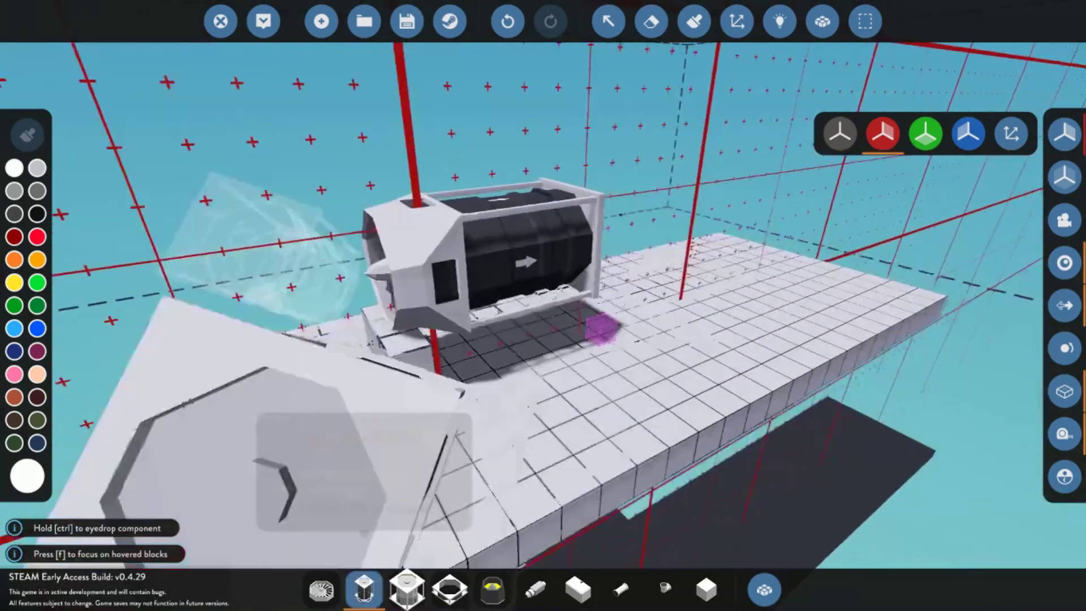
- Chain several straight jet duct sections one after another behind the compressor
{"action": "left_click", "coordinate": [447, 590]}
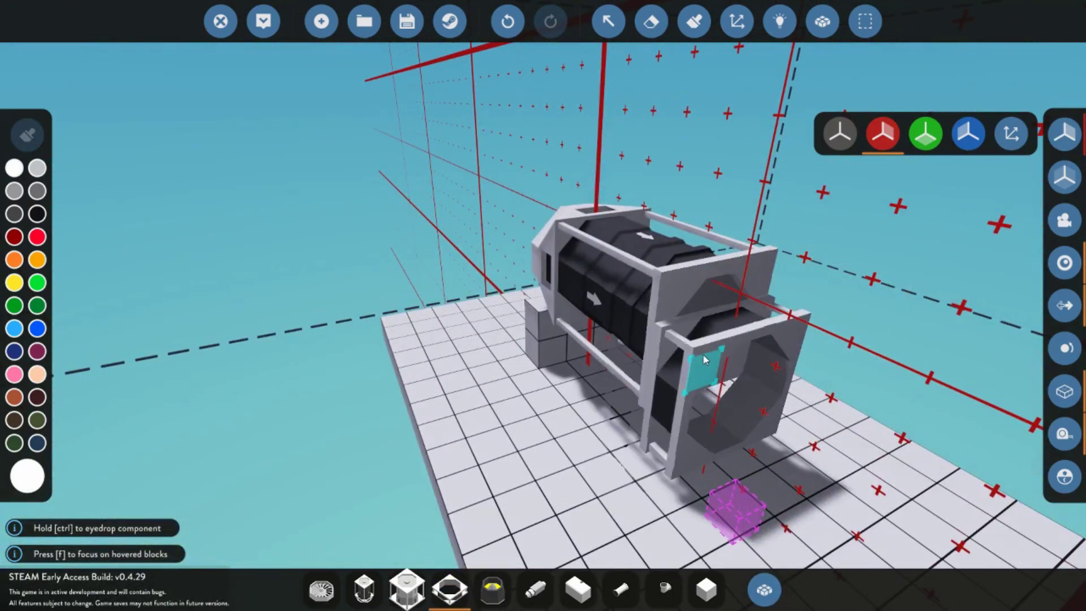
{"action": "left_click", "coordinate": [708, 345]}
{"action": "left_click", "coordinate": [748, 367]}
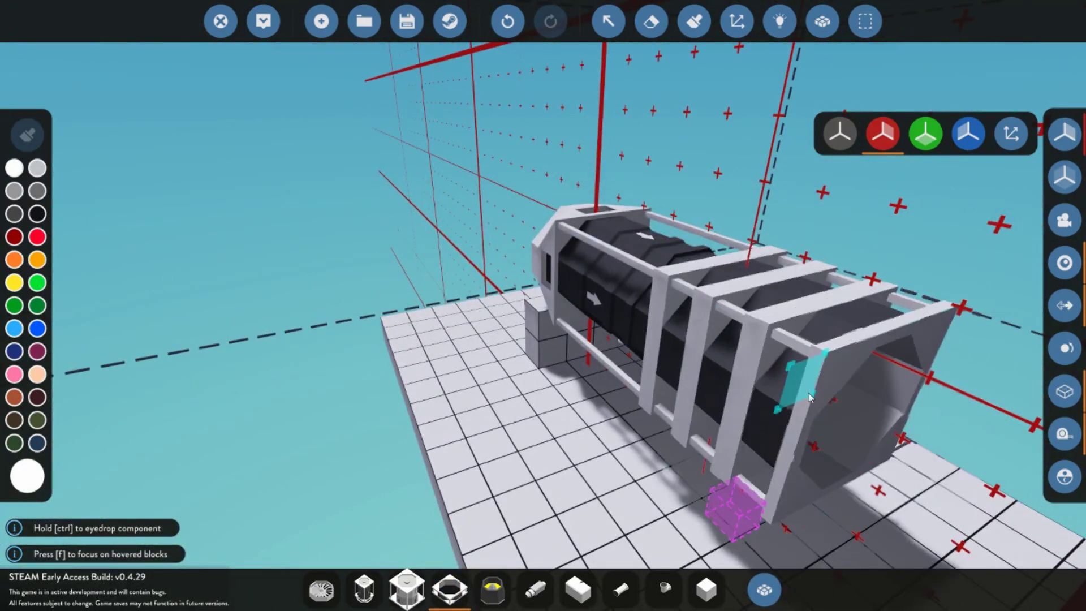
{"action": "left_click", "coordinate": [802, 388]}
{"action": "key", "text": "s"}
{"action": "key", "text": "d"}
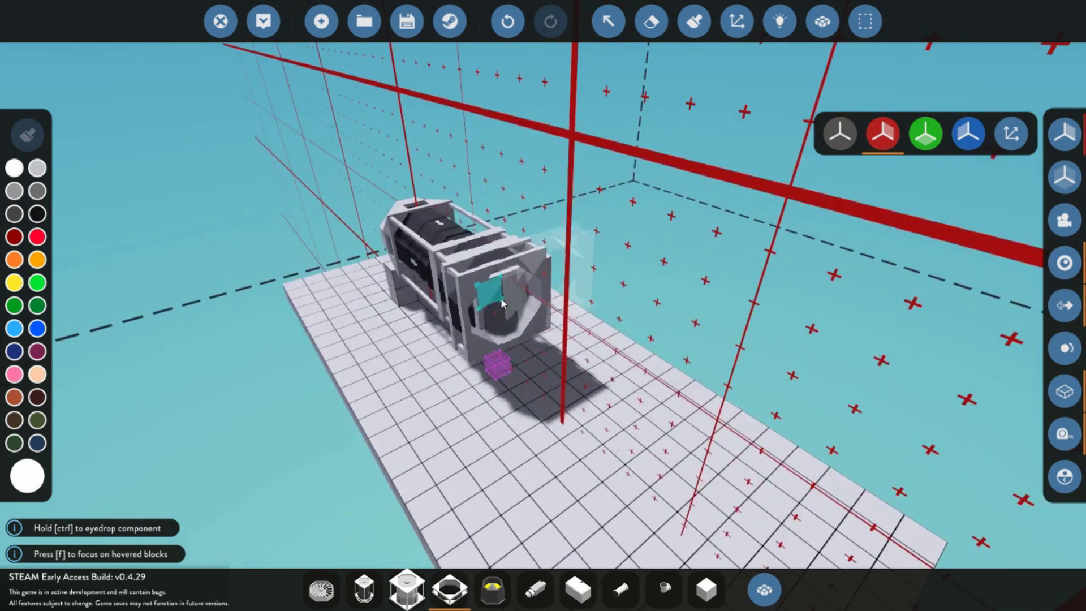
{"action": "left_click", "coordinate": [509, 307]}
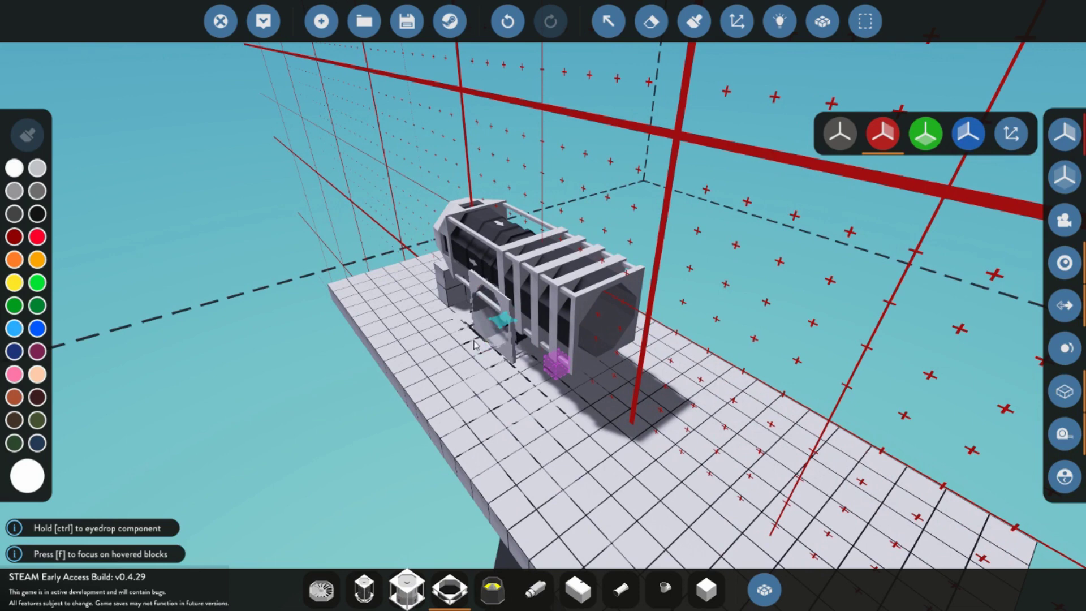
- Attach a jet combustion chamber behind the last duct and a basic jet exhaust at the chamber's end
{"action": "left_click", "coordinate": [405, 603]}
{"action": "left_click", "coordinate": [603, 326]}
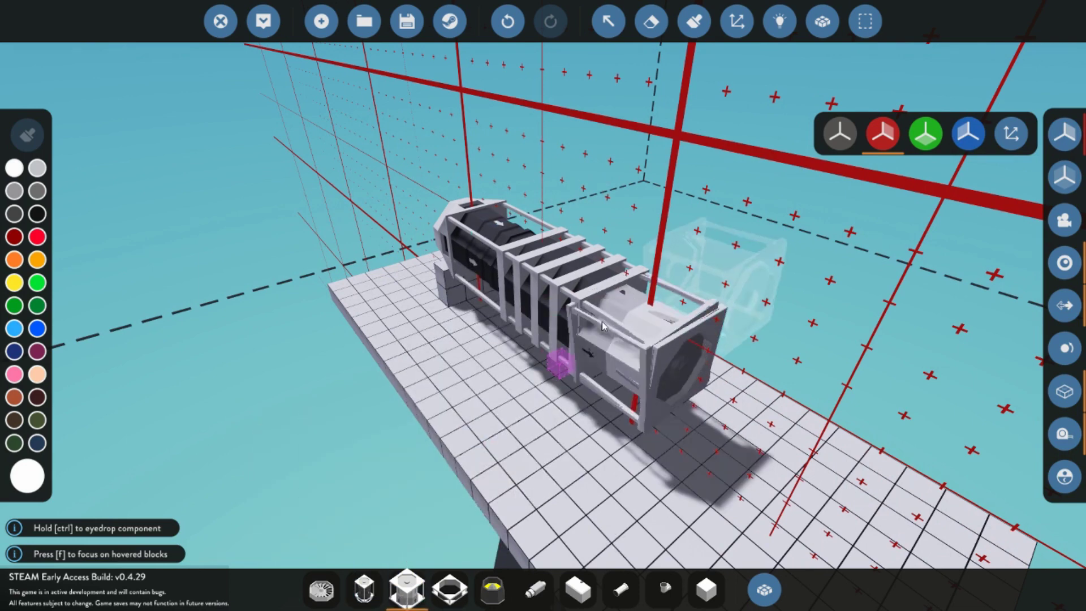
{"action": "left_click", "coordinate": [480, 599]}
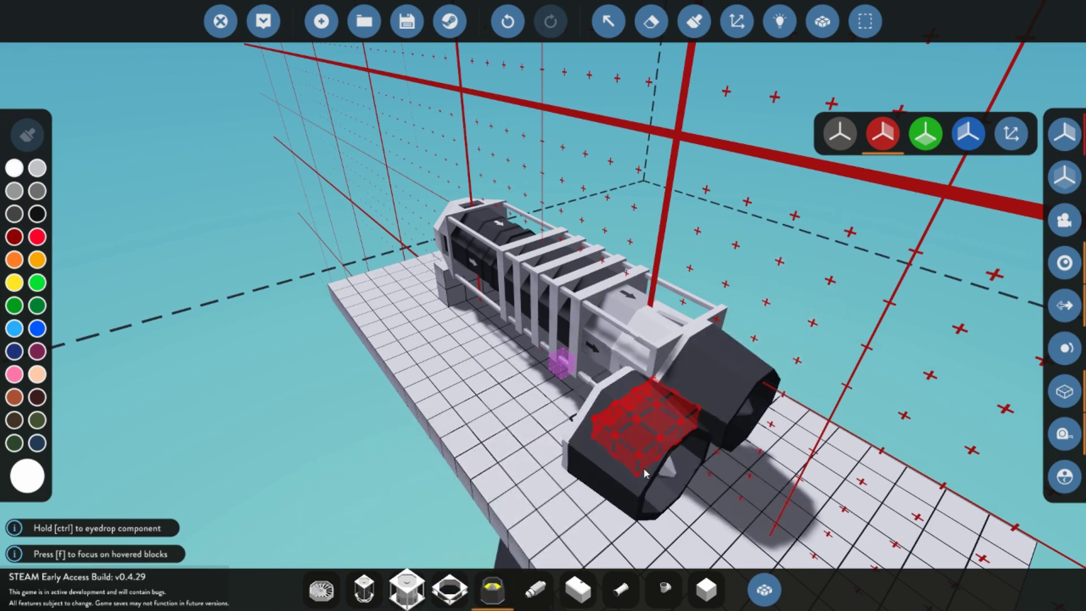
- Look up the medium jet turbine's description in the component inventory and return to the engine
{"action": "left_click", "coordinate": [764, 589]}
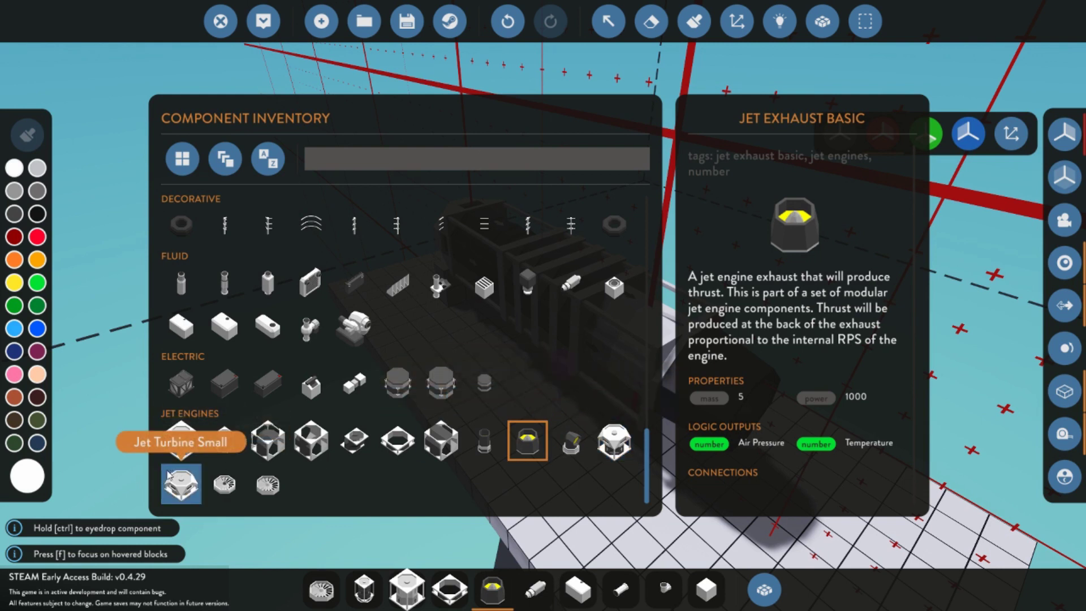
{"action": "left_click", "coordinate": [606, 455]}
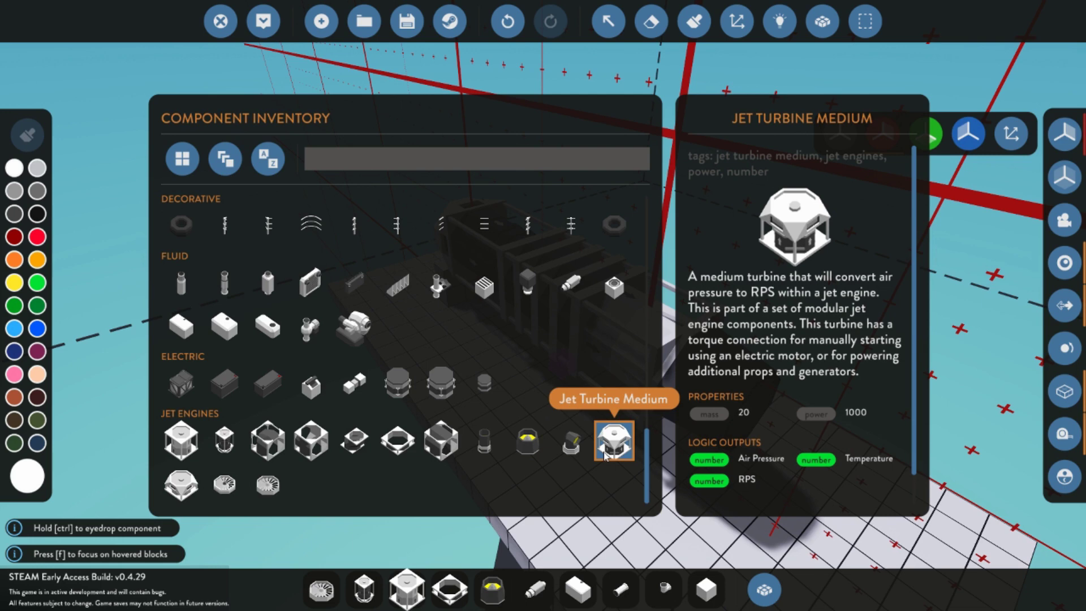
{"action": "left_click", "coordinate": [762, 589]}
{"action": "left_click", "coordinate": [492, 589]}
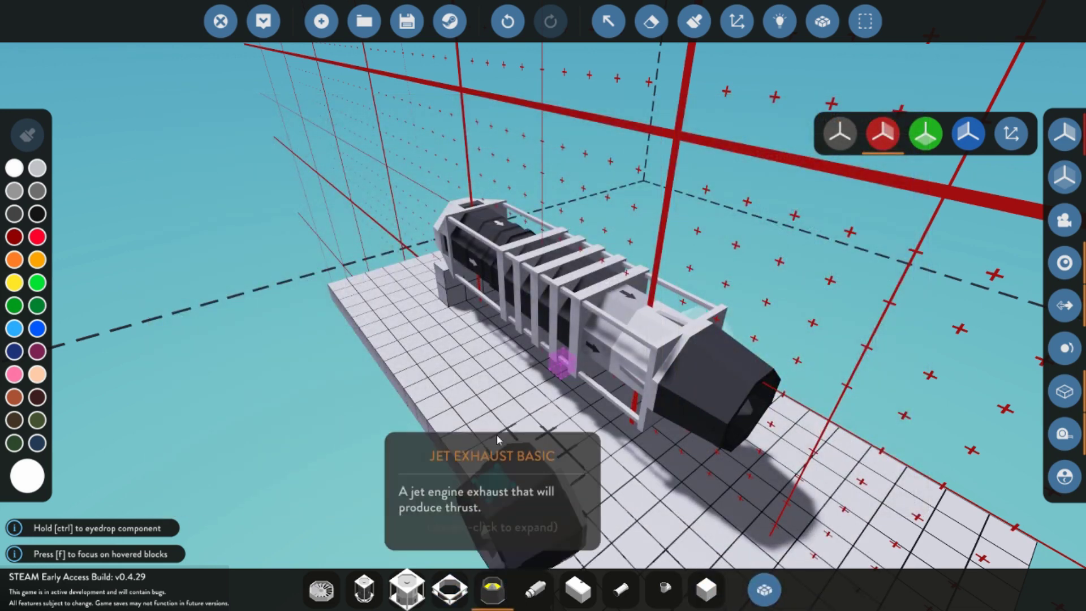
- Turn off symmetry and place a large fluid tank on the platform beside the engine
{"action": "key", "text": "a"}
{"action": "left_click_drag", "start_coordinate": [450, 354], "coordinate": [606, 342]}
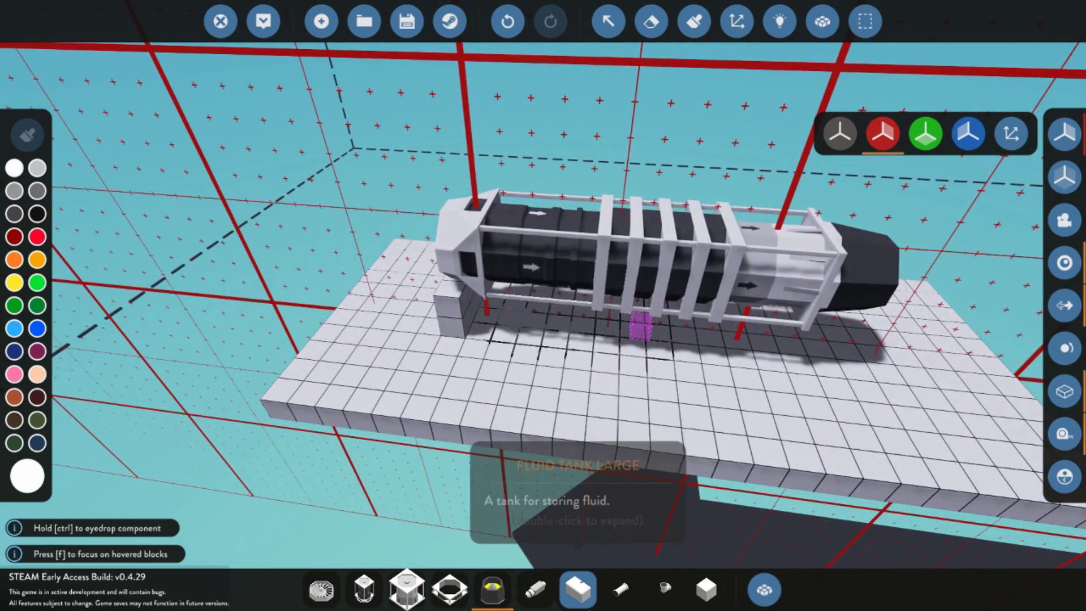
{"action": "key", "text": "d"}
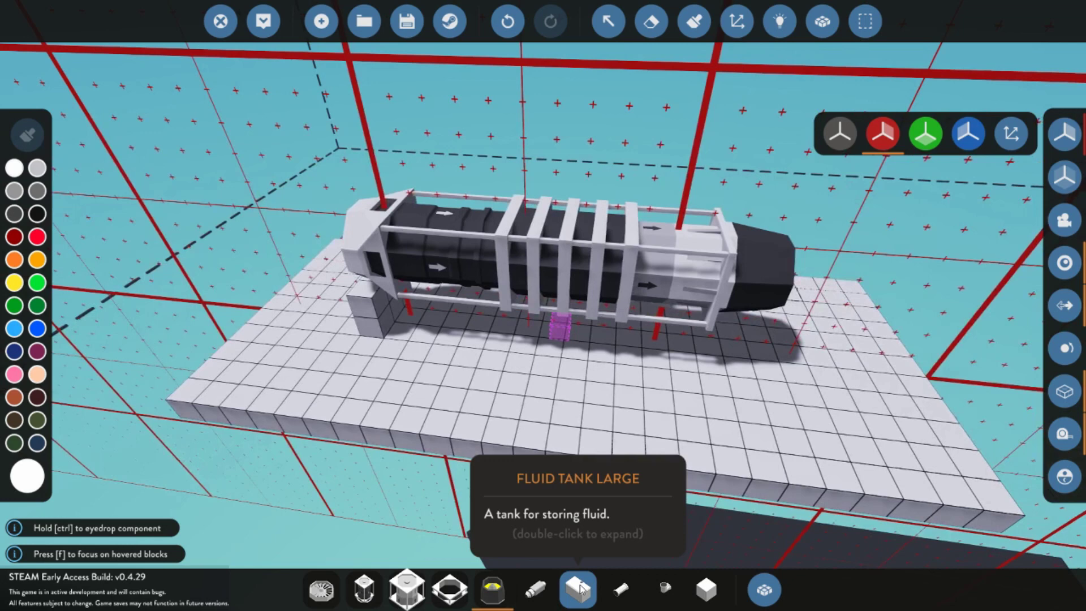
{"action": "left_click", "coordinate": [578, 591]}
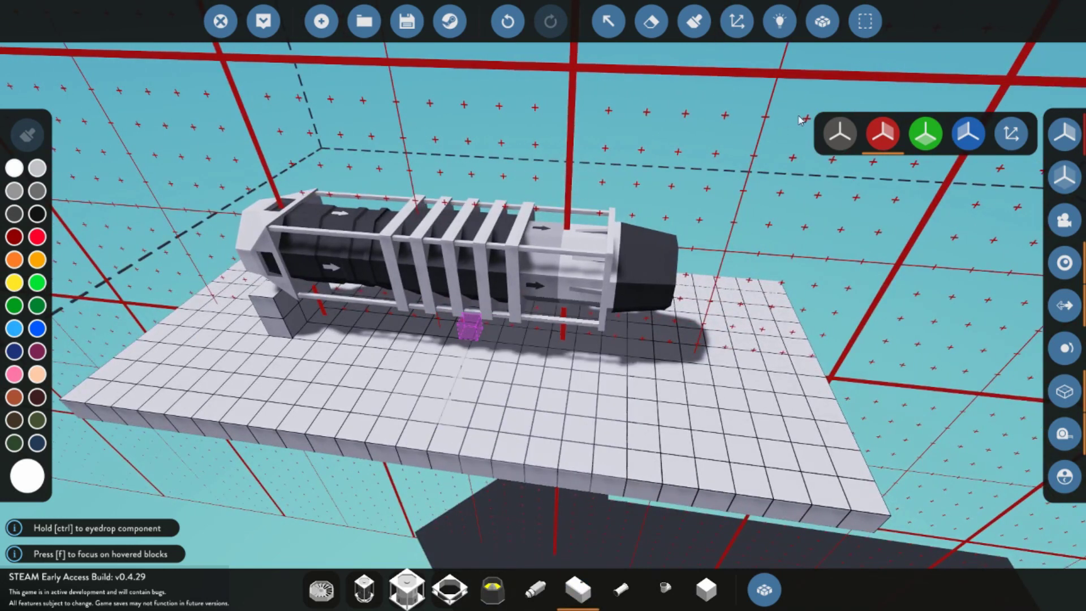
{"action": "left_click", "coordinate": [833, 139]}
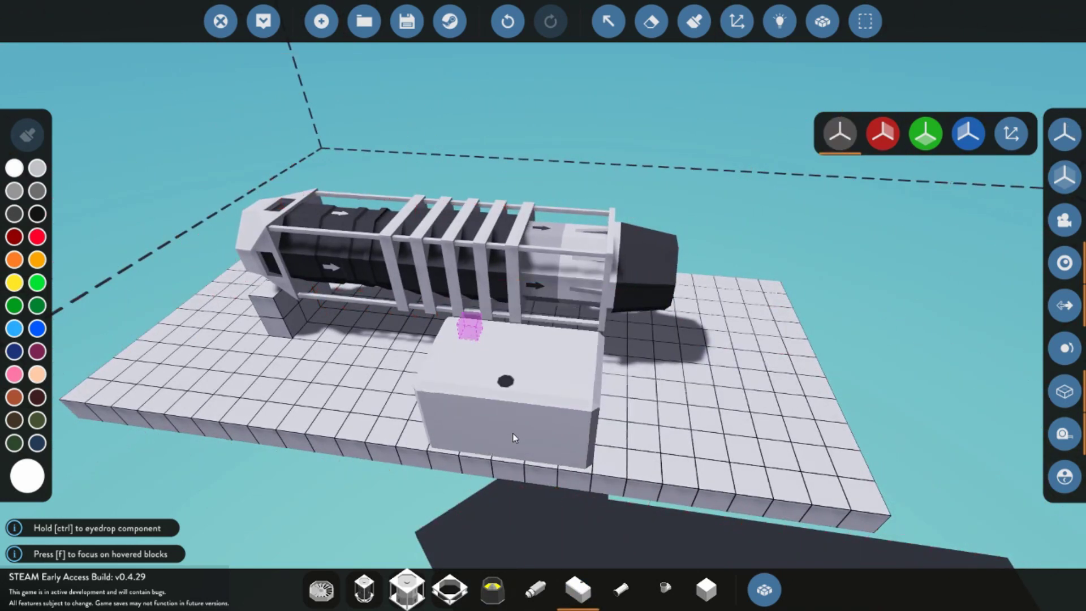
{"action": "left_click", "coordinate": [514, 433]}
- Attach an angled pipe to the combustion chamber's fuel input underneath and extend it with a straight pipe toward the fluid tank
{"action": "key", "text": "d"}
{"action": "left_click", "coordinate": [663, 590]}
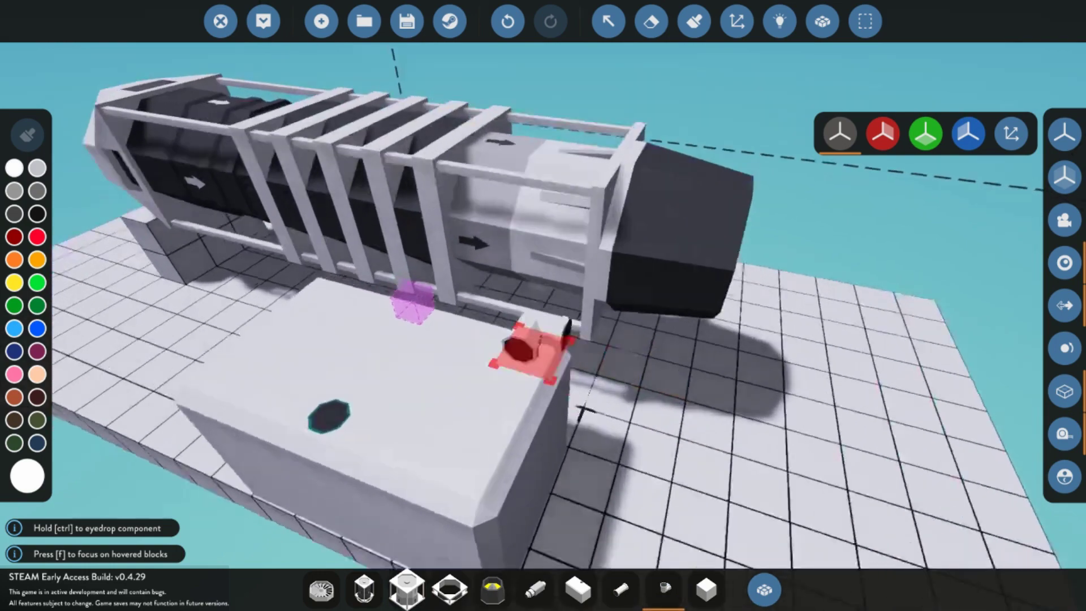
{"action": "key", "text": "s"}
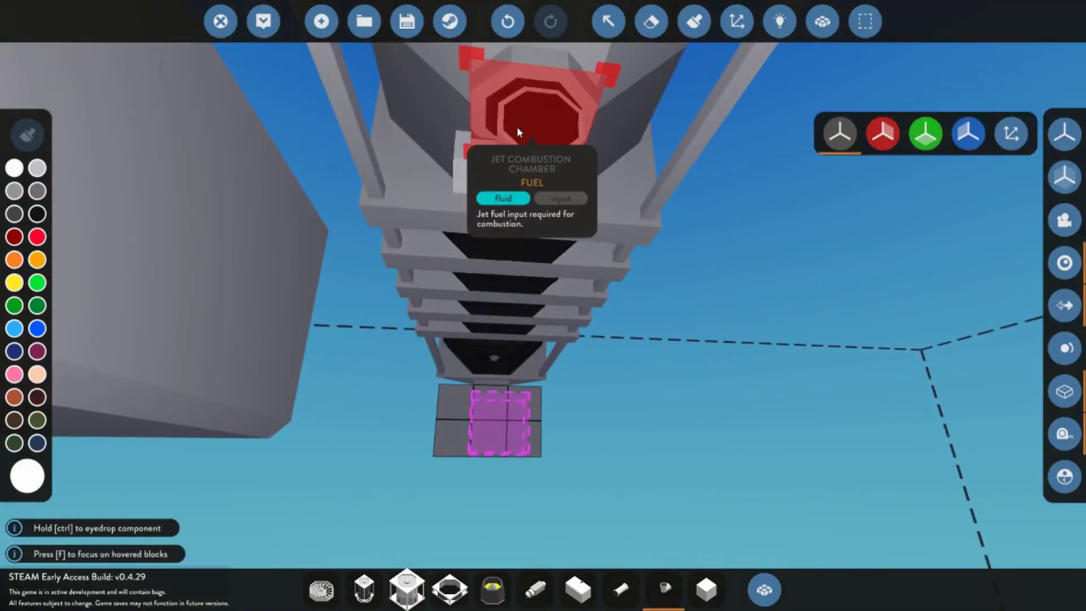
{"action": "key", "text": "k"}
{"action": "key", "text": "k"}
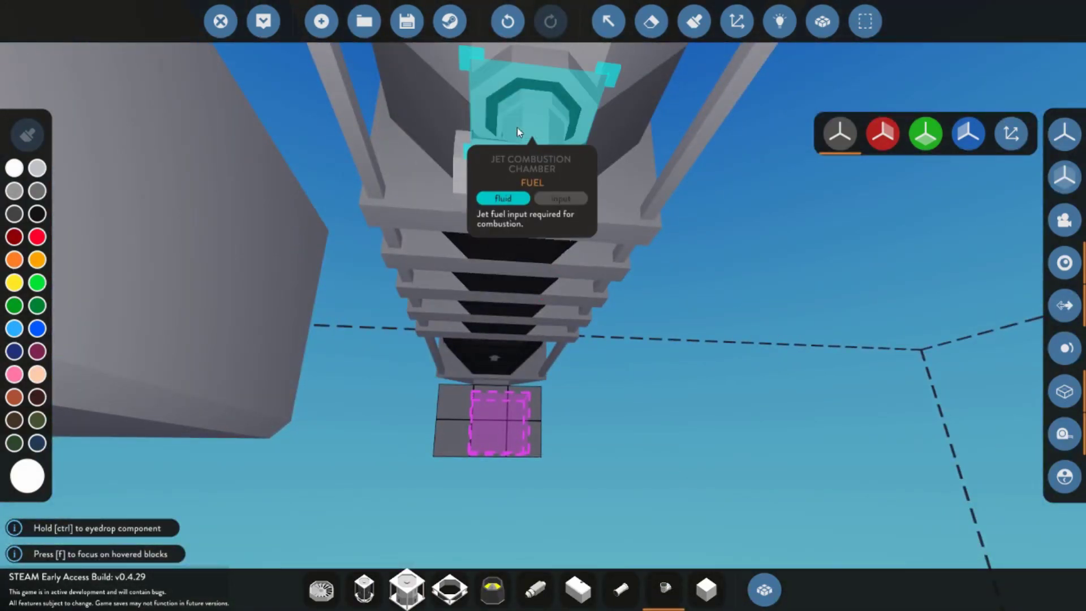
{"action": "key", "text": "l"}
{"action": "key", "text": "l"}
{"action": "key", "text": "l"}
{"action": "left_click", "coordinate": [517, 133]}
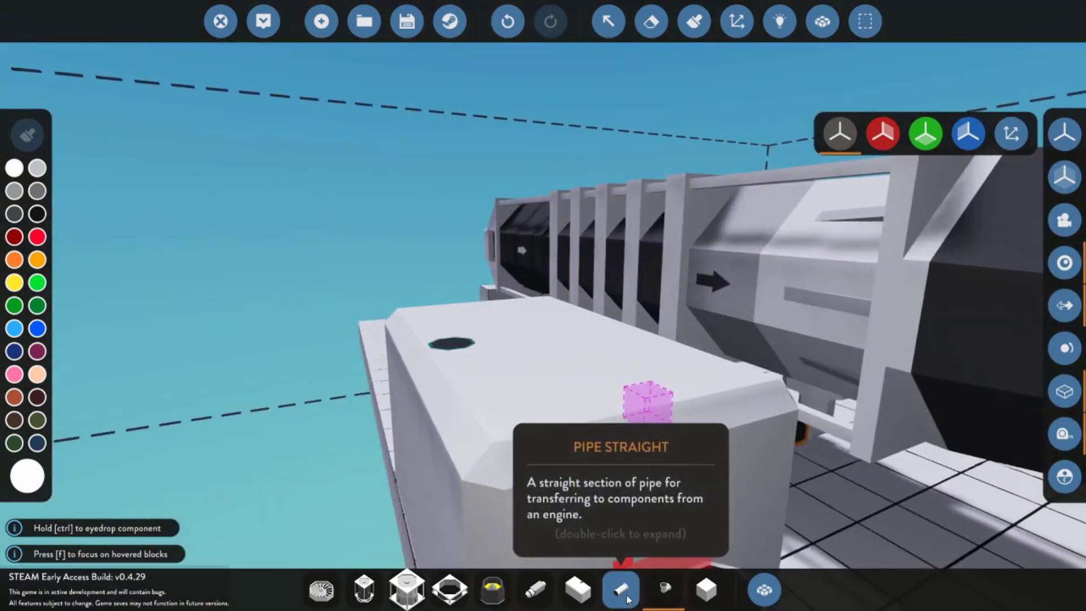
{"action": "left_click", "coordinate": [621, 590]}
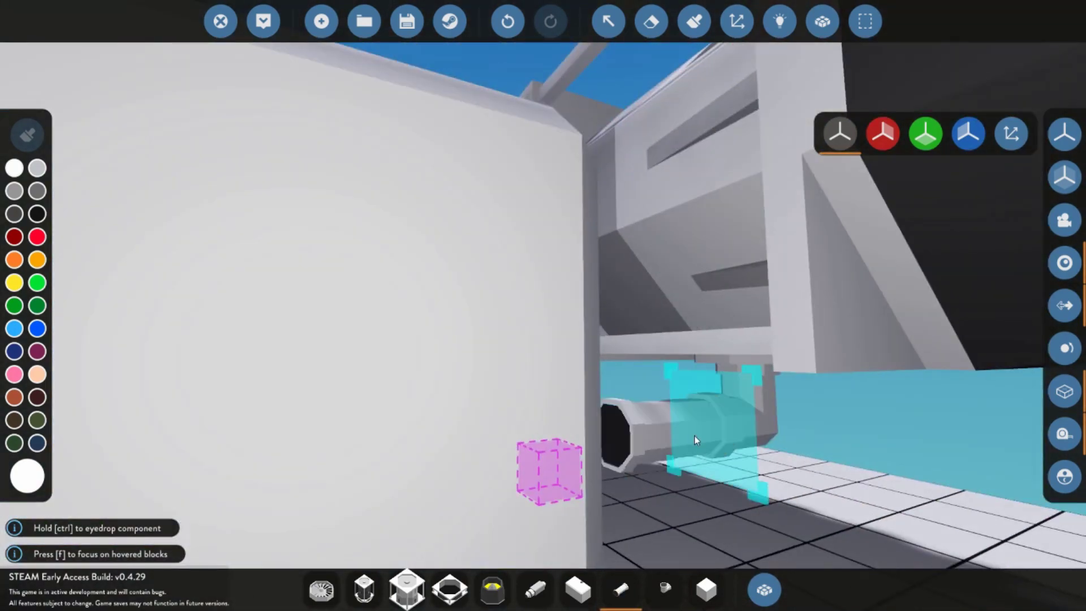
{"action": "left_click", "coordinate": [694, 435]}
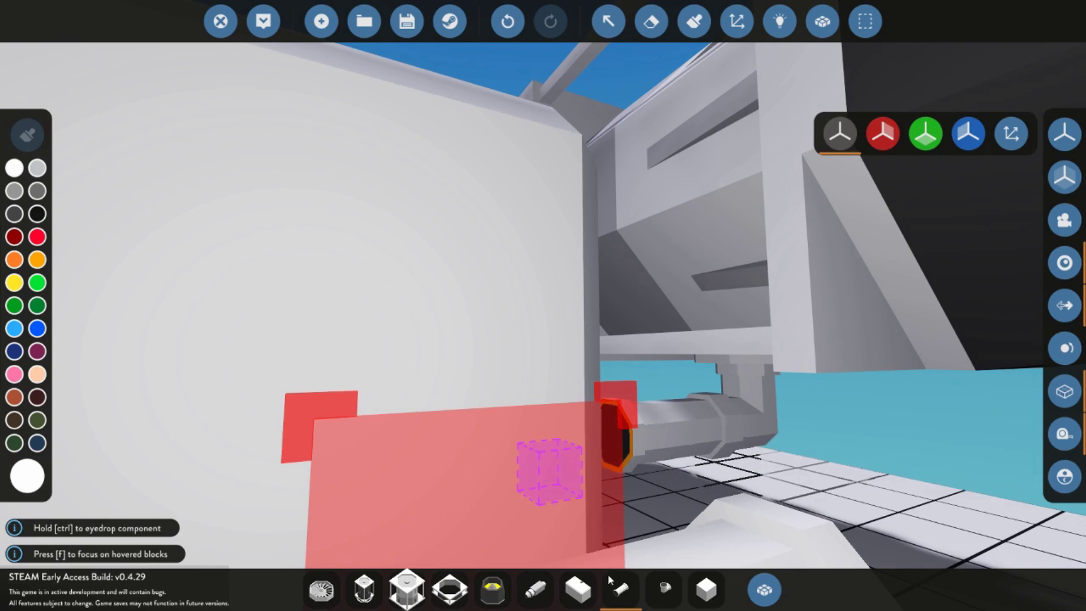
- Turn the fuel line upward between tank and engine with an angled pipe and add a straight pipe on top of it
{"action": "left_click", "coordinate": [674, 587]}
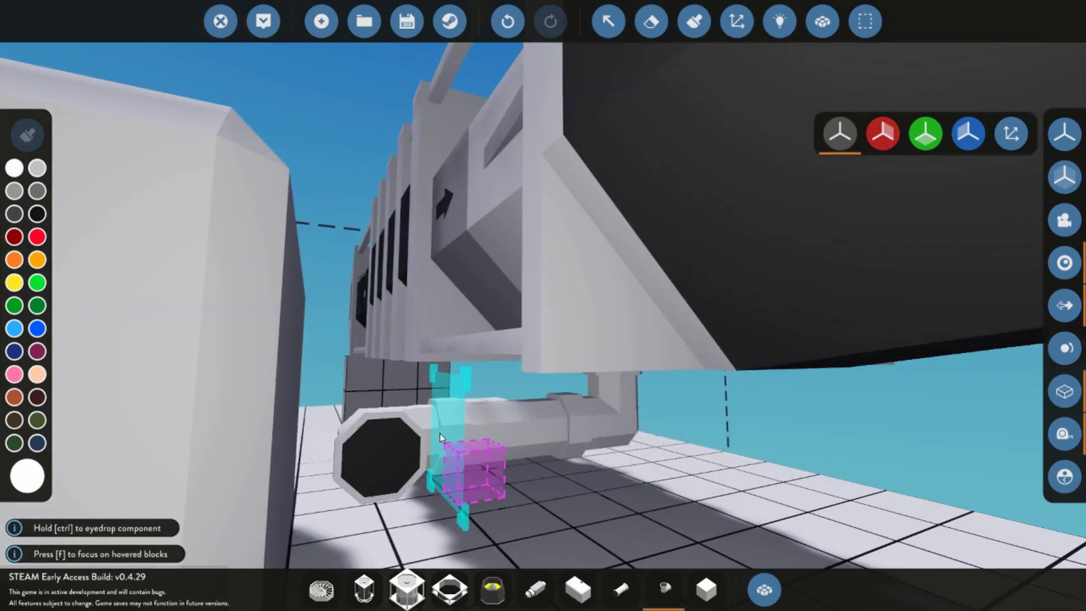
{"action": "key", "text": "l"}
{"action": "key", "text": "l"}
{"action": "key", "text": "l"}
{"action": "key", "text": "l"}
{"action": "key", "text": "k"}
{"action": "key", "text": "k"}
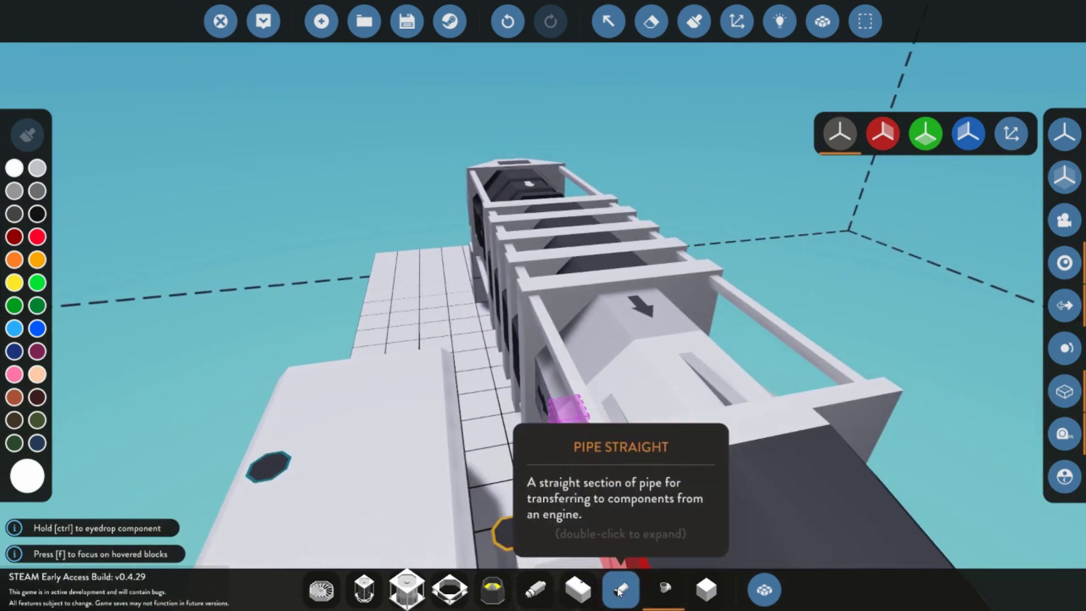
{"action": "left_click", "coordinate": [621, 589]}
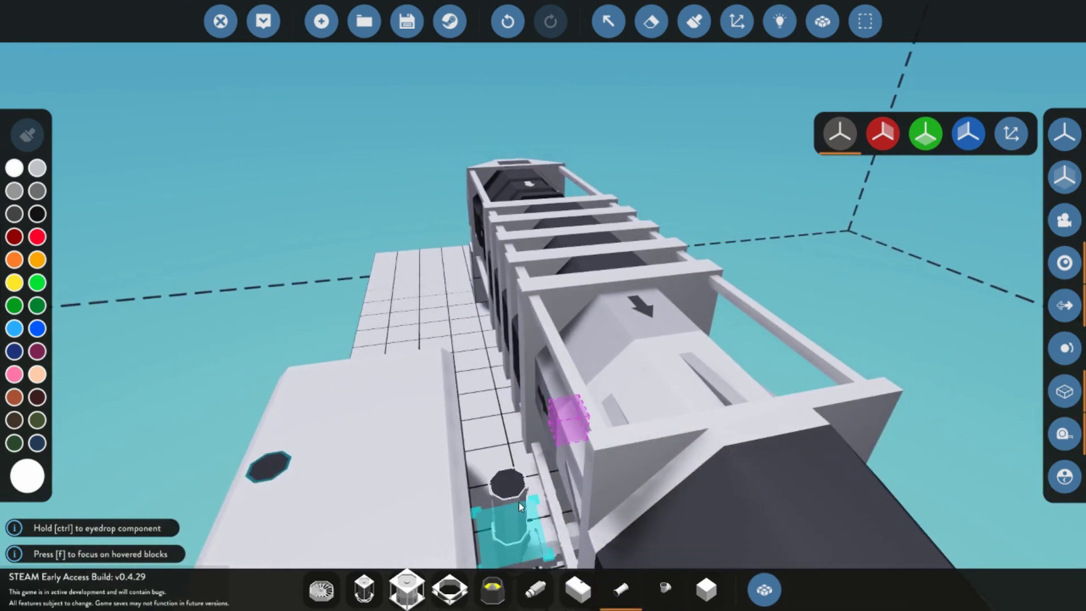
{"action": "left_click", "coordinate": [665, 589]}
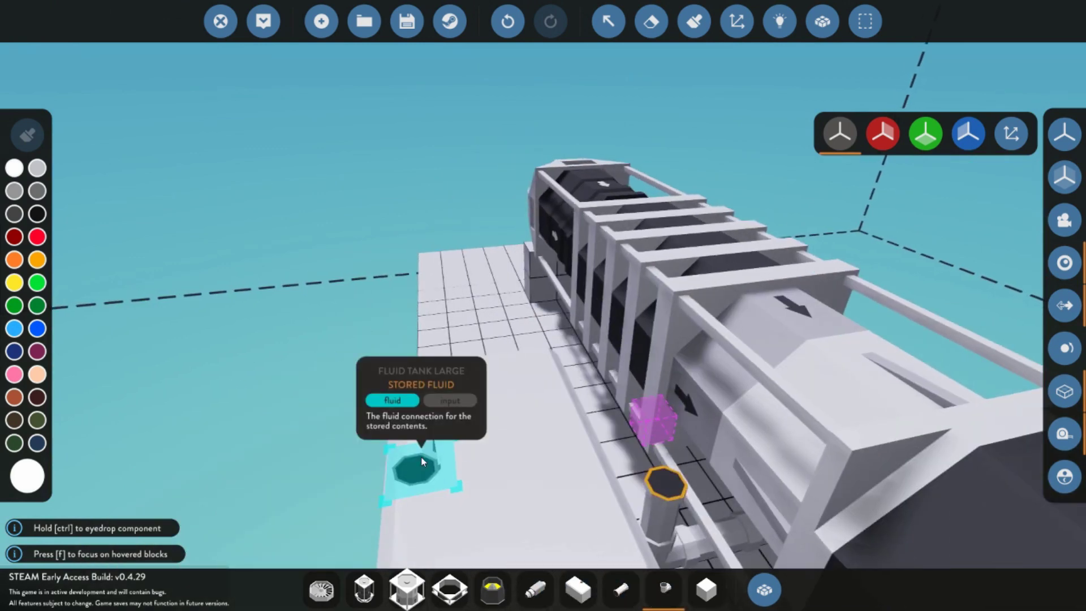
{"action": "left_click", "coordinate": [535, 588]}
{"action": "key", "text": "l"}
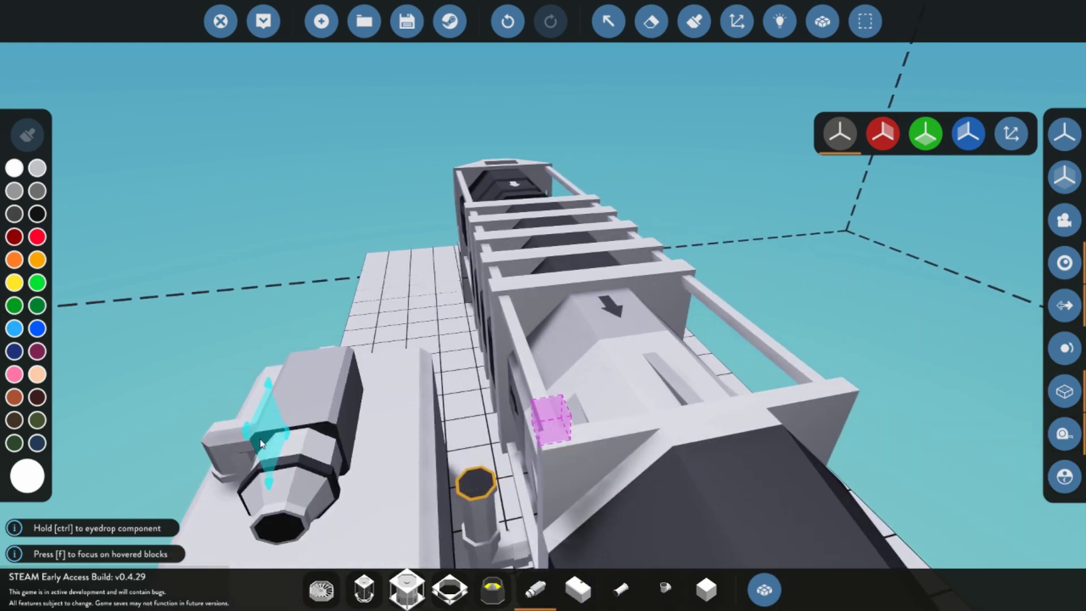
{"action": "left_click", "coordinate": [261, 443]}
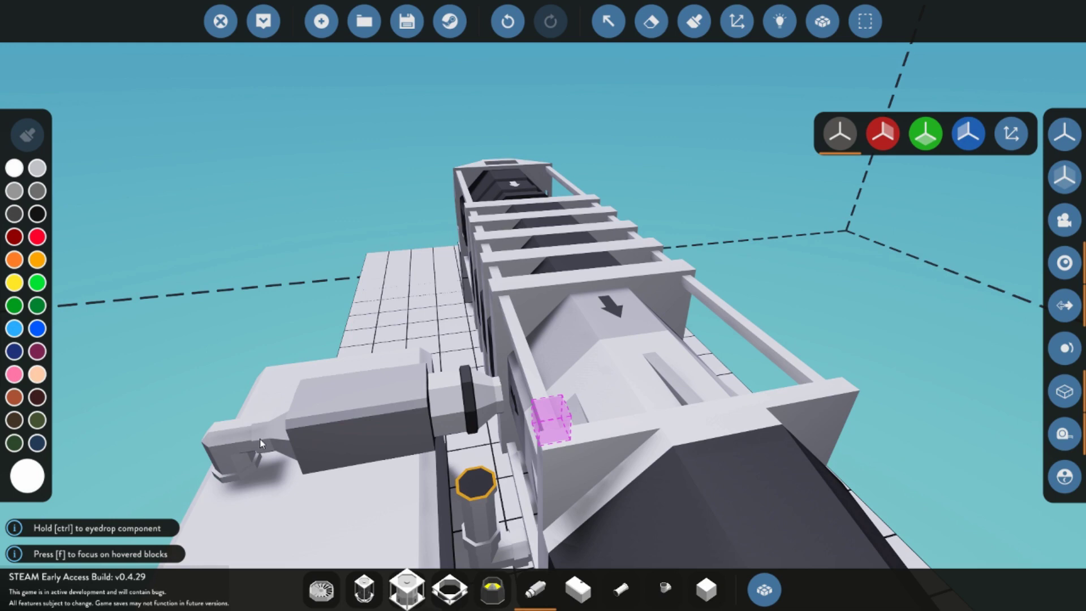
{"action": "scroll", "coordinate": [260, 439], "scroll_direction": "down", "scroll_amount": 3}
{"action": "key", "text": "a"}
{"action": "left_click", "coordinate": [651, 24]}
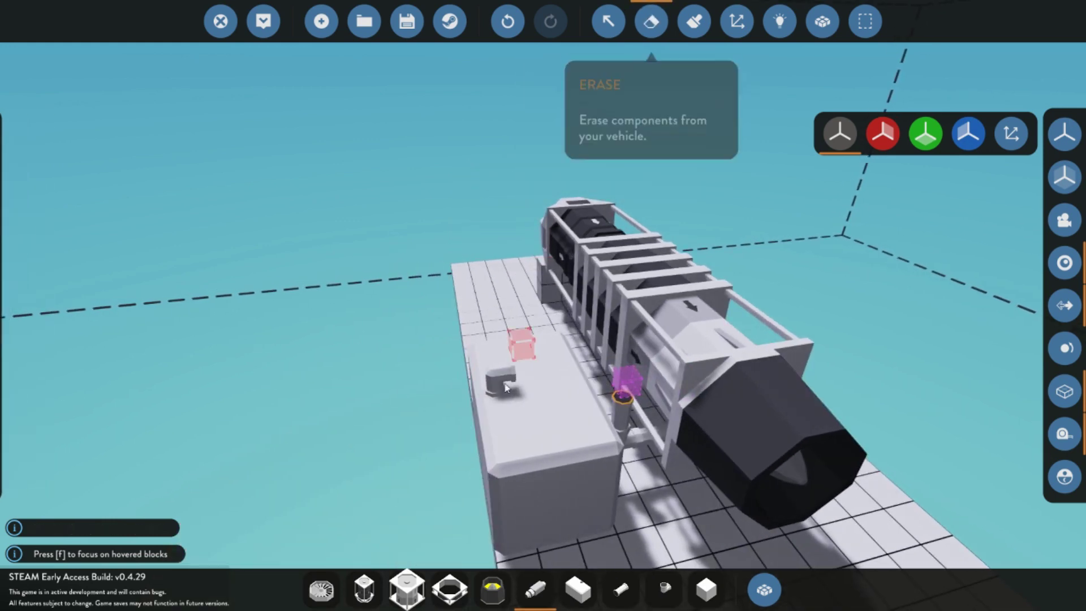
{"action": "scroll", "coordinate": [497, 395], "scroll_direction": "up", "scroll_amount": 1}
{"action": "left_click", "coordinate": [497, 396]}
- Place an angled pipe on the tank's fluid port facing the exhaust end and attach a fluid pump to it, outlet facing rearward
{"action": "scroll", "coordinate": [497, 396], "scroll_direction": "up", "scroll_amount": 2}
{"action": "left_click", "coordinate": [664, 590]}
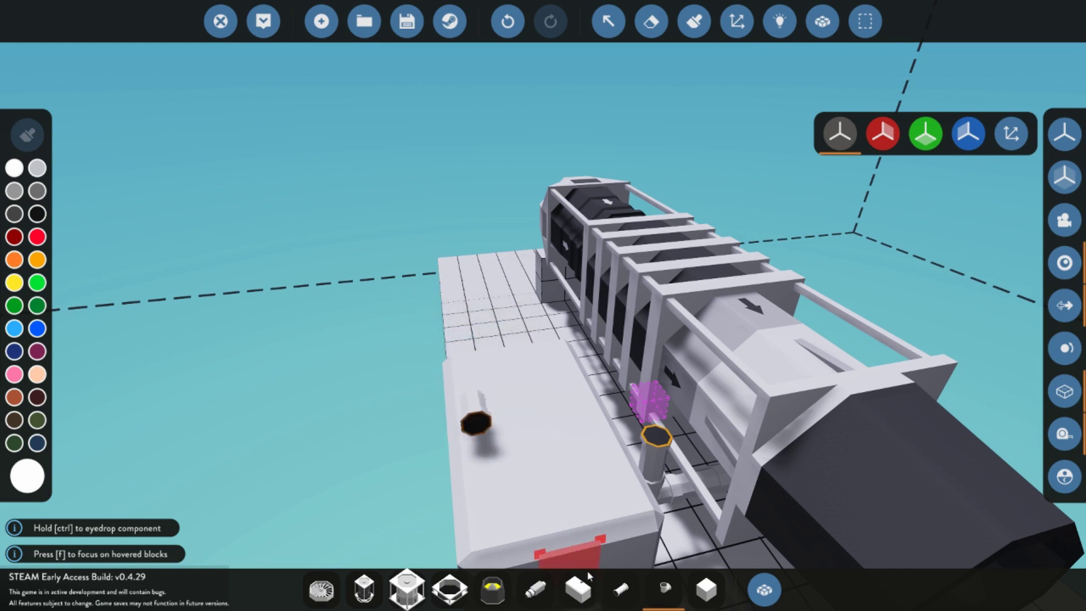
{"action": "left_click", "coordinate": [535, 589]}
{"action": "key", "text": "j"}
{"action": "key", "text": "j"}
{"action": "key", "text": "j"}
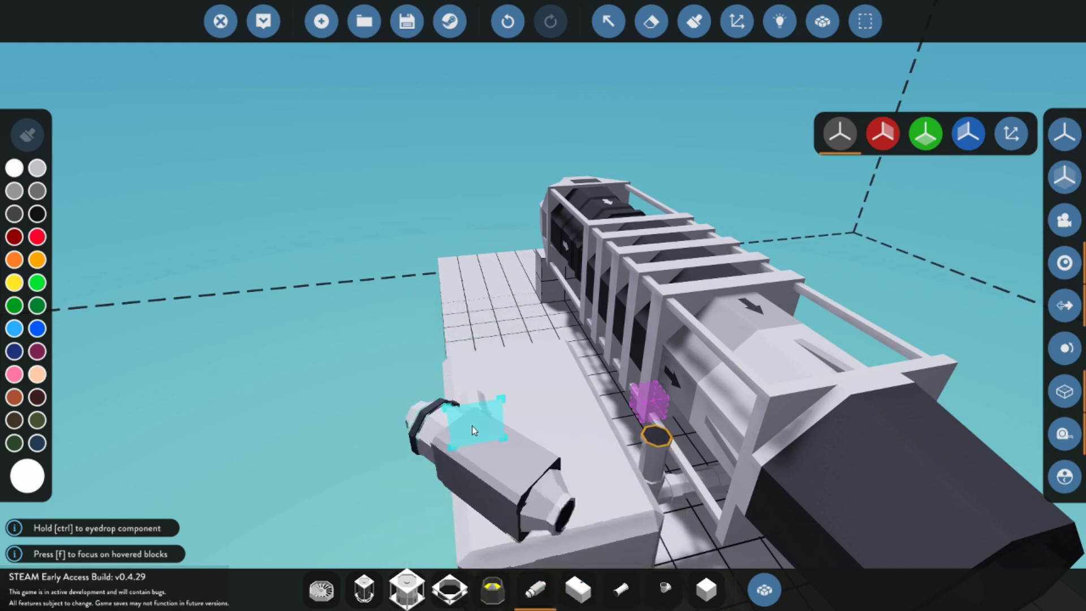
{"action": "left_click", "coordinate": [473, 430]}
- Fit an angled pipe facing rearward on top of the fuel riser and another at the pump's outlet, turned toward the engine
{"action": "left_click", "coordinate": [664, 593]}
{"action": "scroll", "coordinate": [647, 450], "scroll_direction": "down", "scroll_amount": 1}
{"action": "key", "text": "s"}
{"action": "key", "text": "d"}
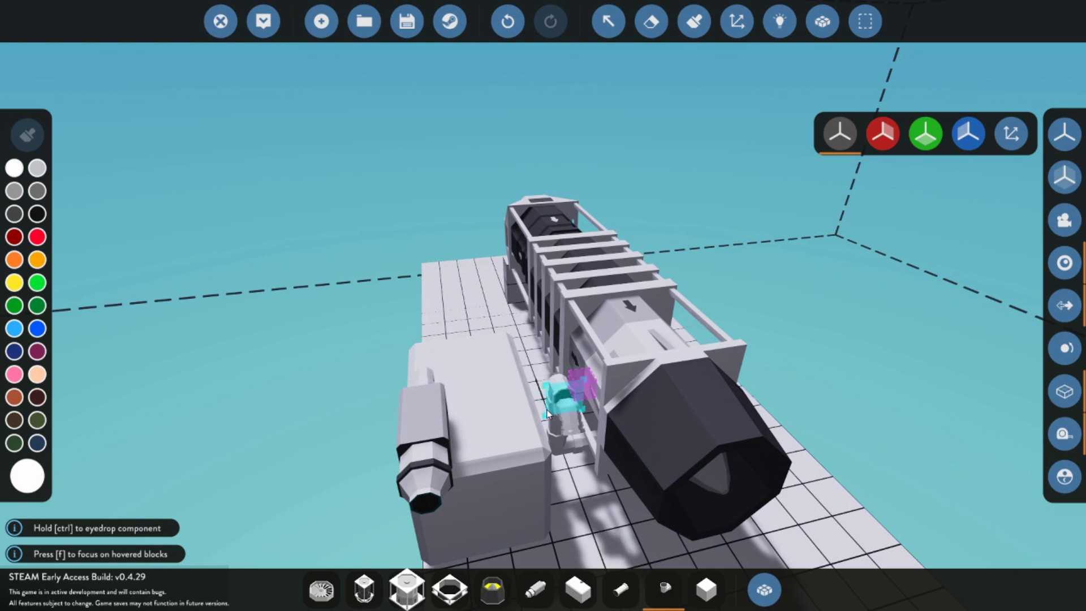
{"action": "key", "text": "j"}
{"action": "key", "text": "j"}
{"action": "key", "text": "j"}
{"action": "key", "text": "j"}
{"action": "key", "text": "j"}
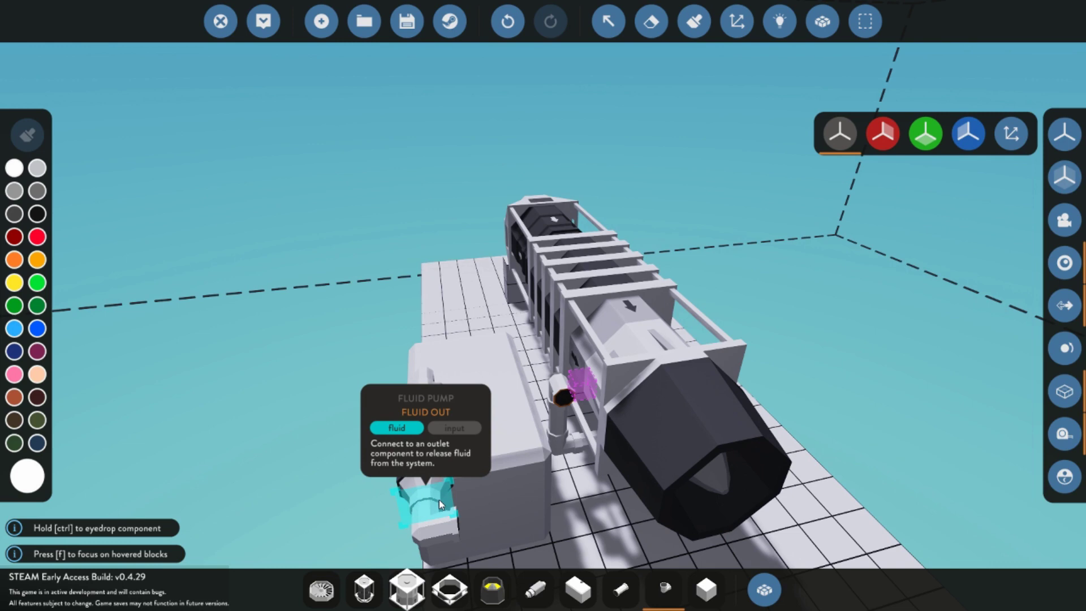
{"action": "left_click", "coordinate": [439, 500]}
- Extend both angled pipe ends with straight pipes and join them with an angled corner pipe near the exhaust
{"action": "left_click", "coordinate": [621, 590]}
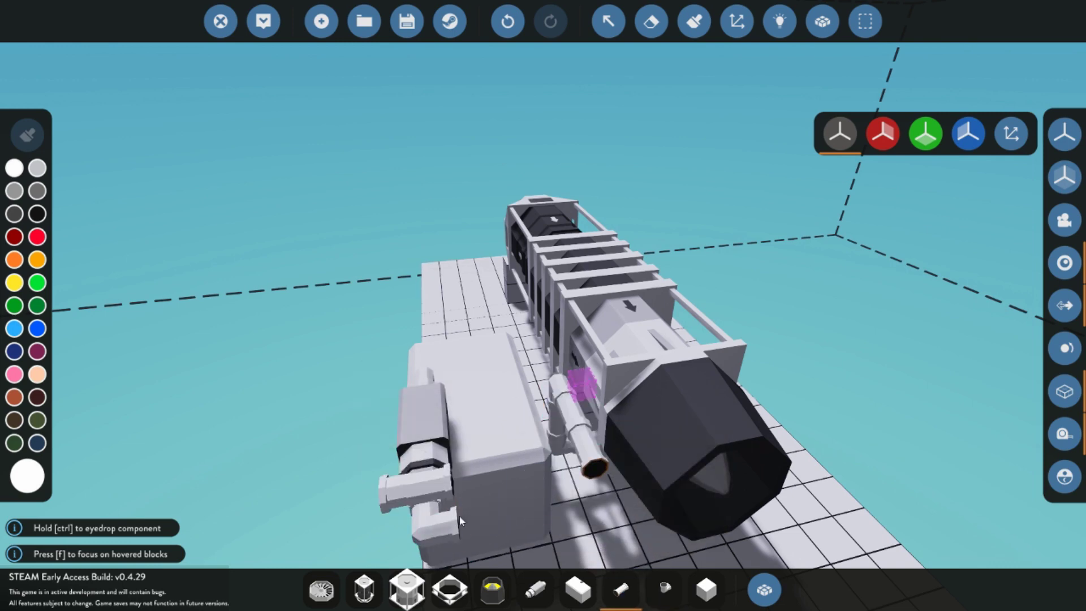
{"action": "left_click_drag", "start_coordinate": [459, 515], "coordinate": [460, 500]}
{"action": "left_click", "coordinate": [497, 524]}
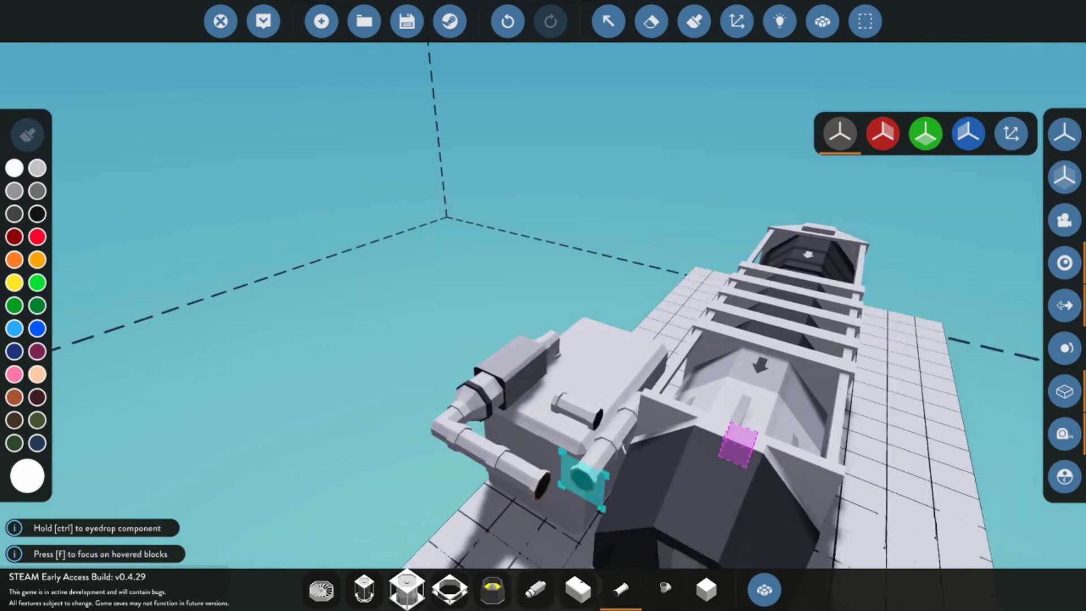
{"action": "left_click", "coordinate": [665, 590]}
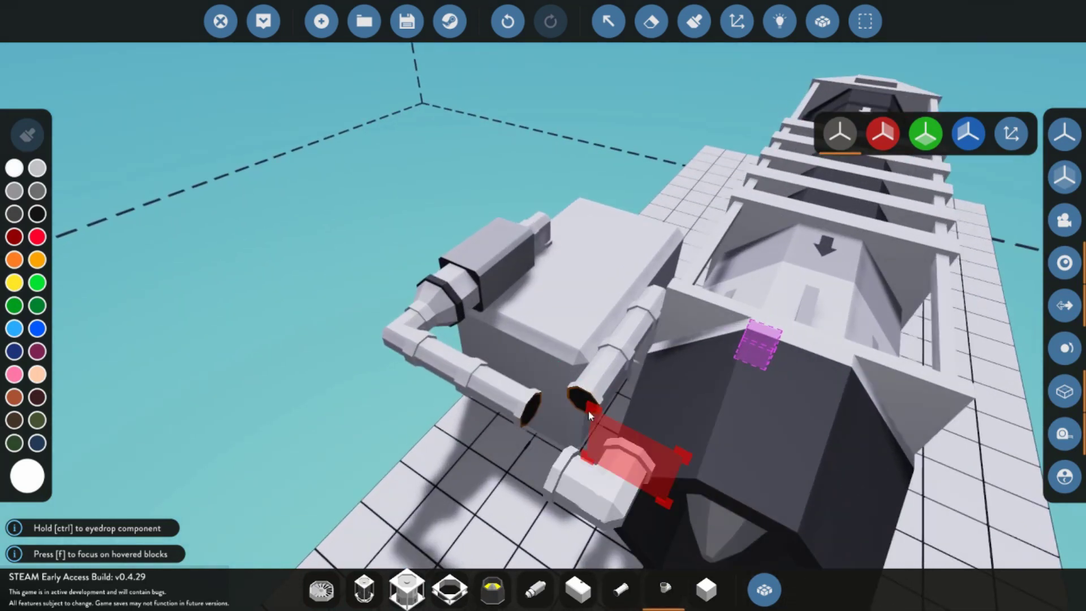
{"action": "left_click", "coordinate": [582, 400]}
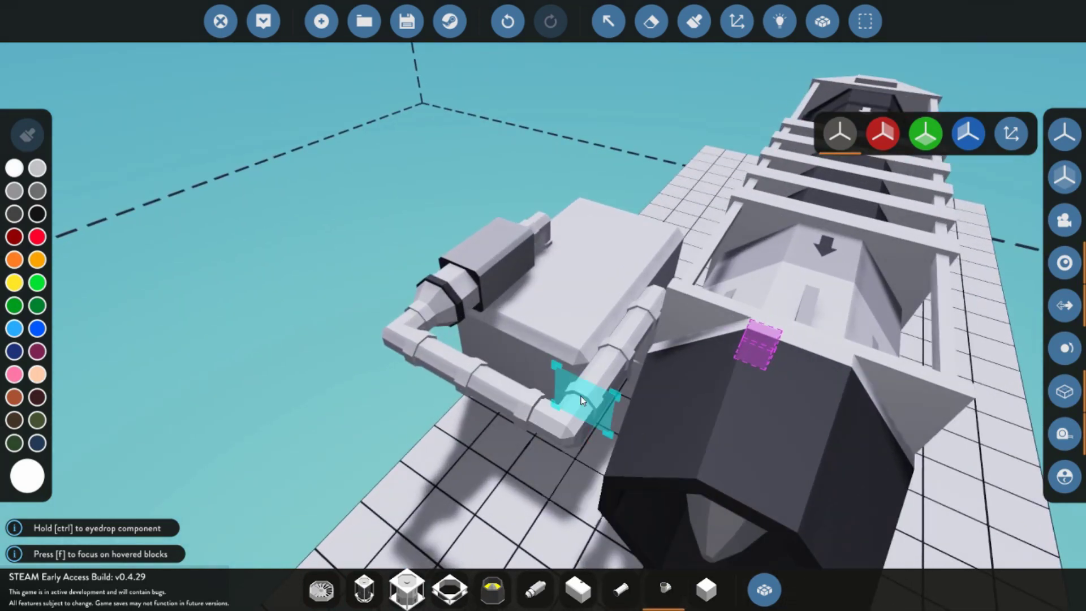
{"action": "key", "text": "a"}
{"action": "key", "text": "w"}
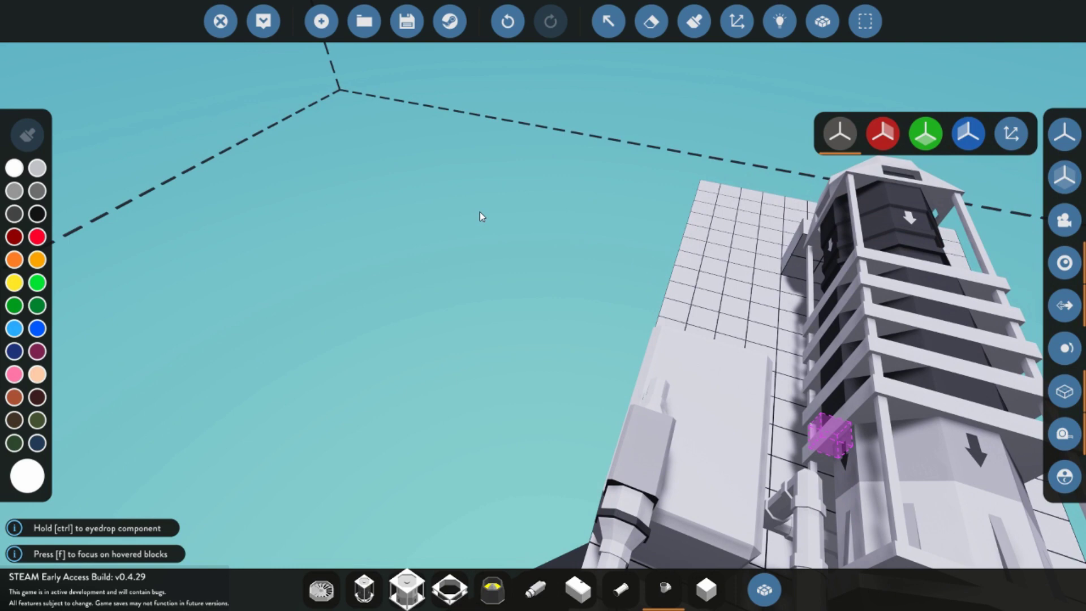
{"action": "key", "text": "a"}
{"action": "key", "text": "s"}
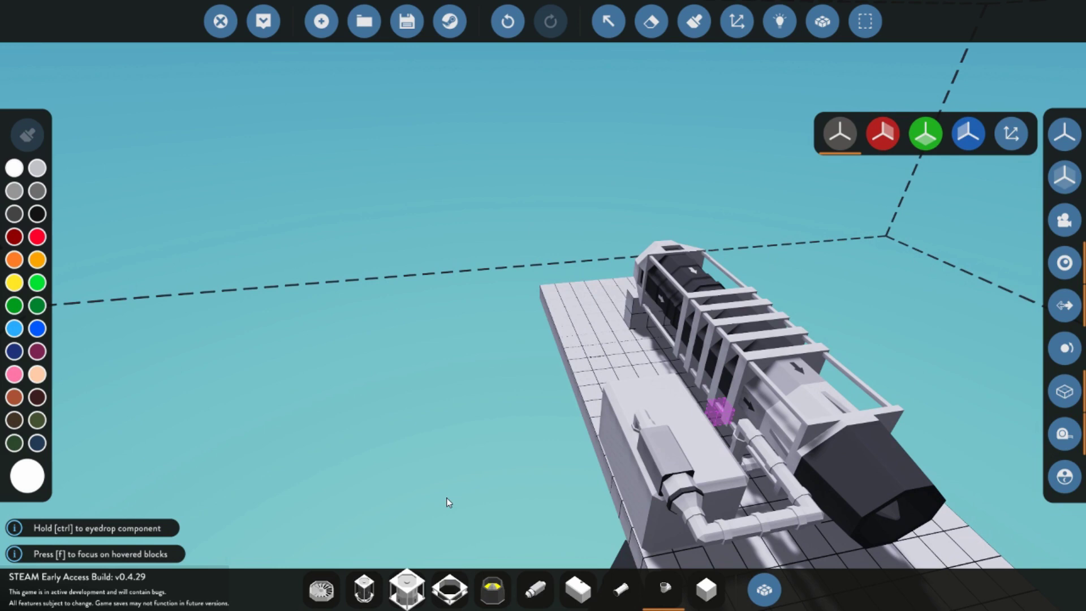
{"action": "key", "text": "d"}
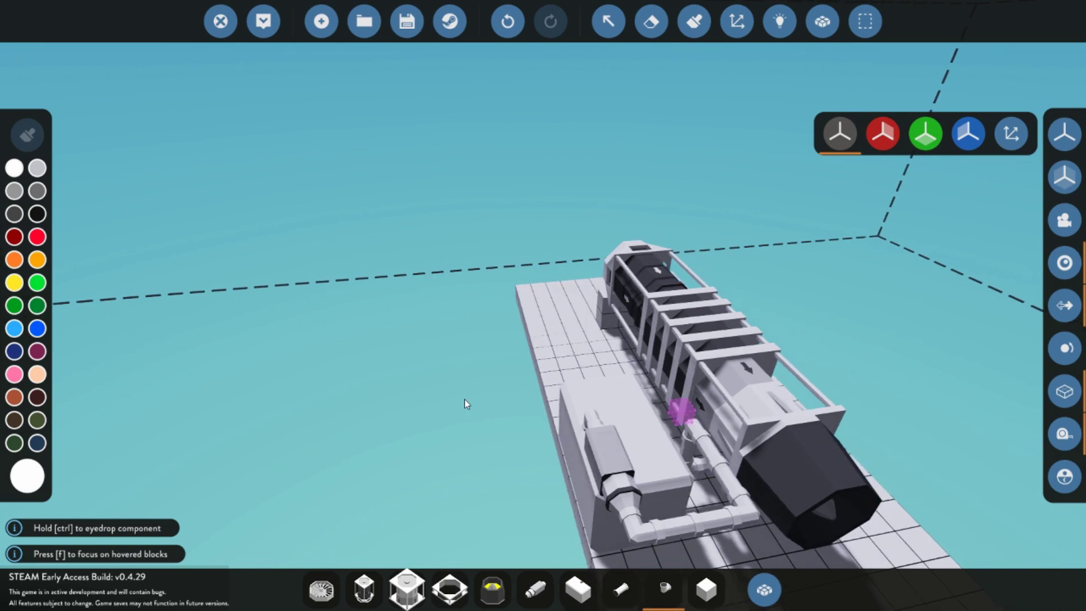
{"action": "key", "text": "a"}
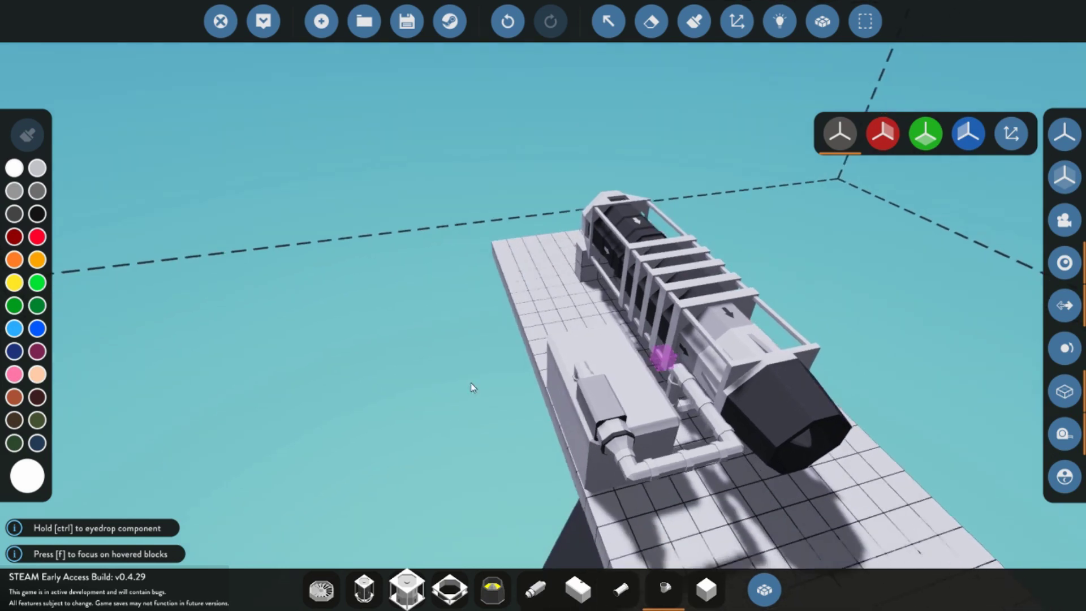
- Add a toggle button, a throttle lever and a medium electric battery from the component inventory to the quick-access slots
{"action": "left_click", "coordinate": [764, 589]}
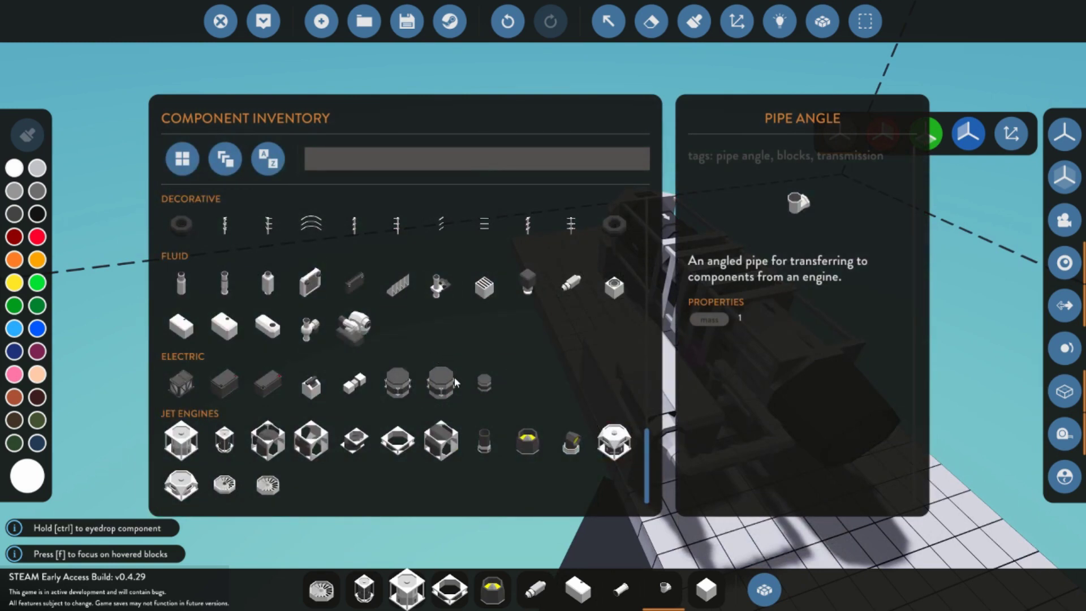
{"action": "scroll", "coordinate": [456, 383], "scroll_direction": "up", "scroll_amount": 5}
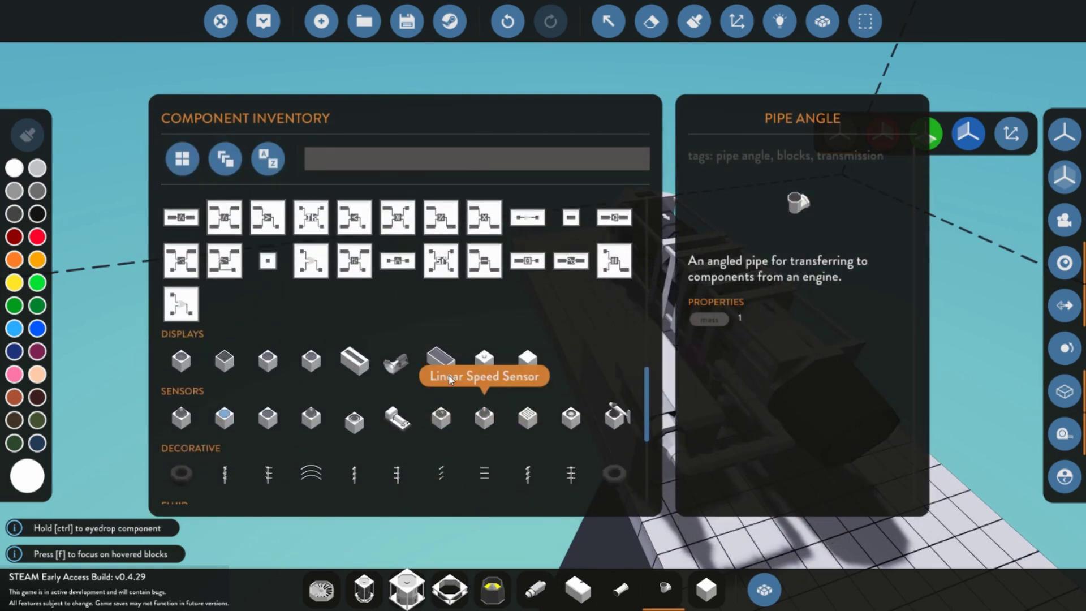
{"action": "scroll", "coordinate": [450, 379], "scroll_direction": "up", "scroll_amount": 10}
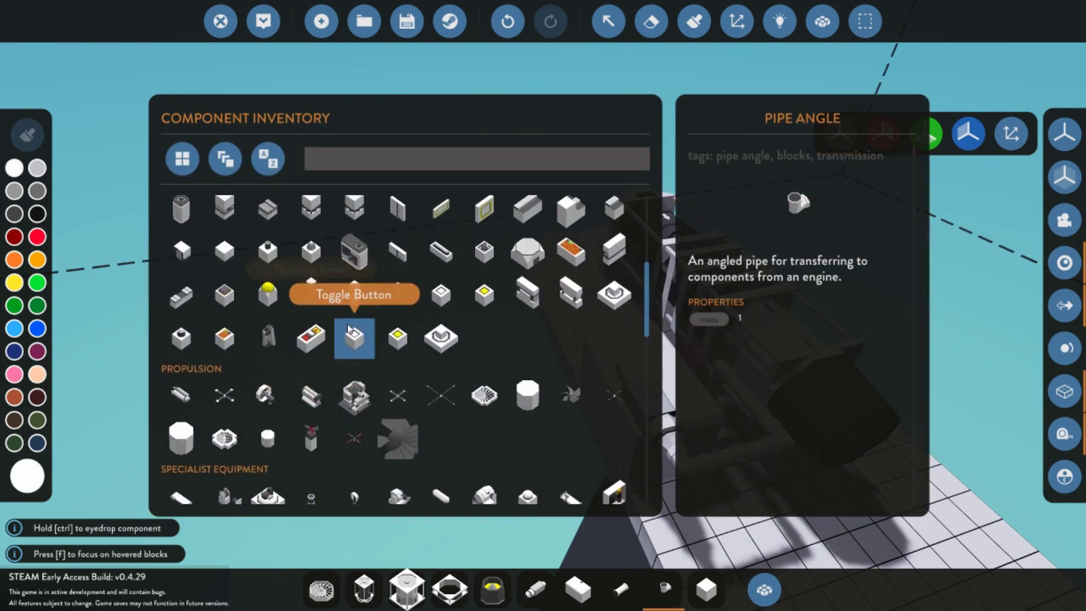
{"action": "left_click", "coordinate": [356, 355]}
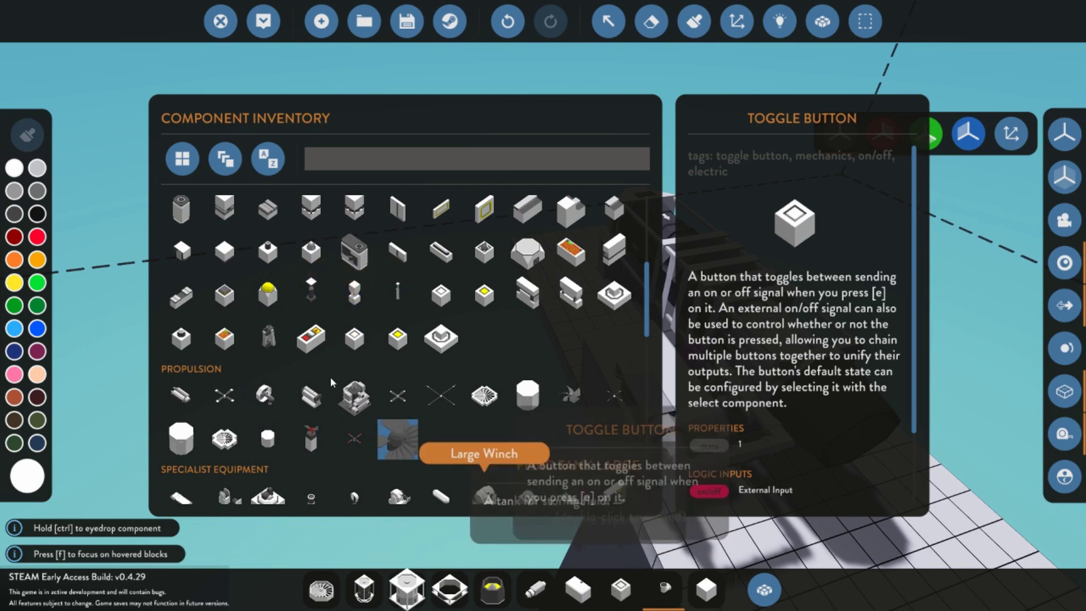
{"action": "left_click", "coordinate": [268, 339]}
{"action": "left_click", "coordinate": [309, 339]}
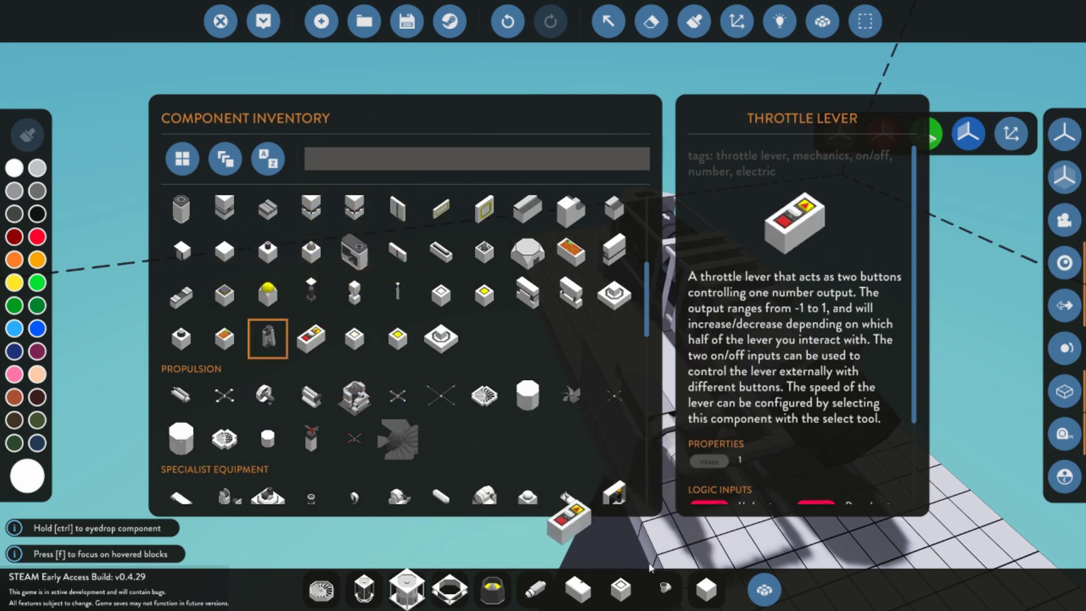
{"action": "scroll", "coordinate": [344, 392], "scroll_direction": "down", "scroll_amount": 12}
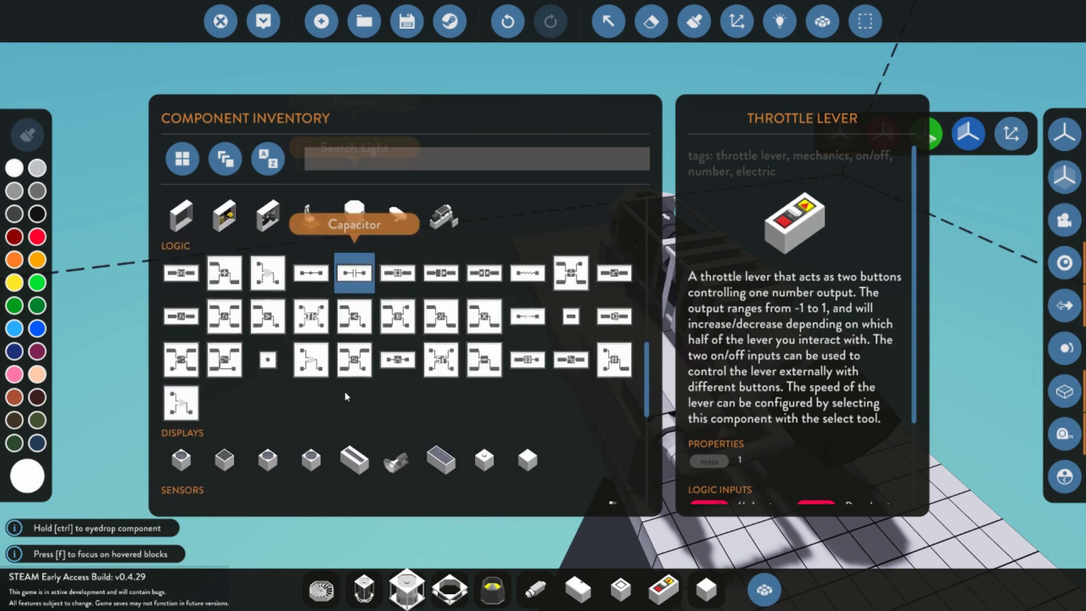
{"action": "left_click", "coordinate": [225, 383]}
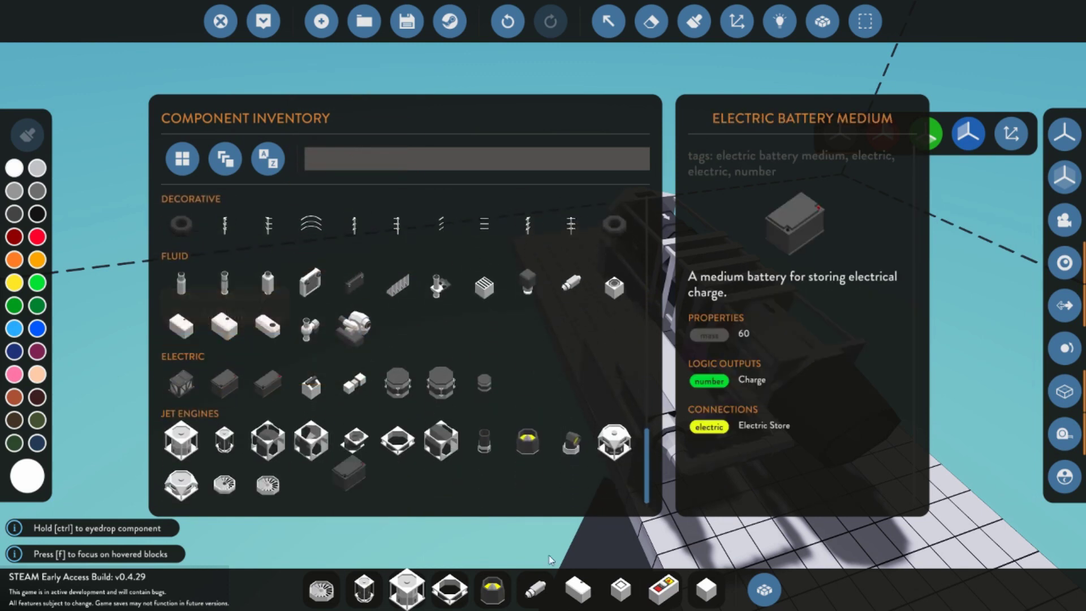
{"action": "left_click_drag", "start_coordinate": [707, 599], "coordinate": [708, 596]}
{"action": "left_click", "coordinate": [765, 589]}
- Place the medium electric battery on the platform beside the intake end, opposite the fluid tank, and switch to the Select tool
{"action": "left_click", "coordinate": [707, 589]}
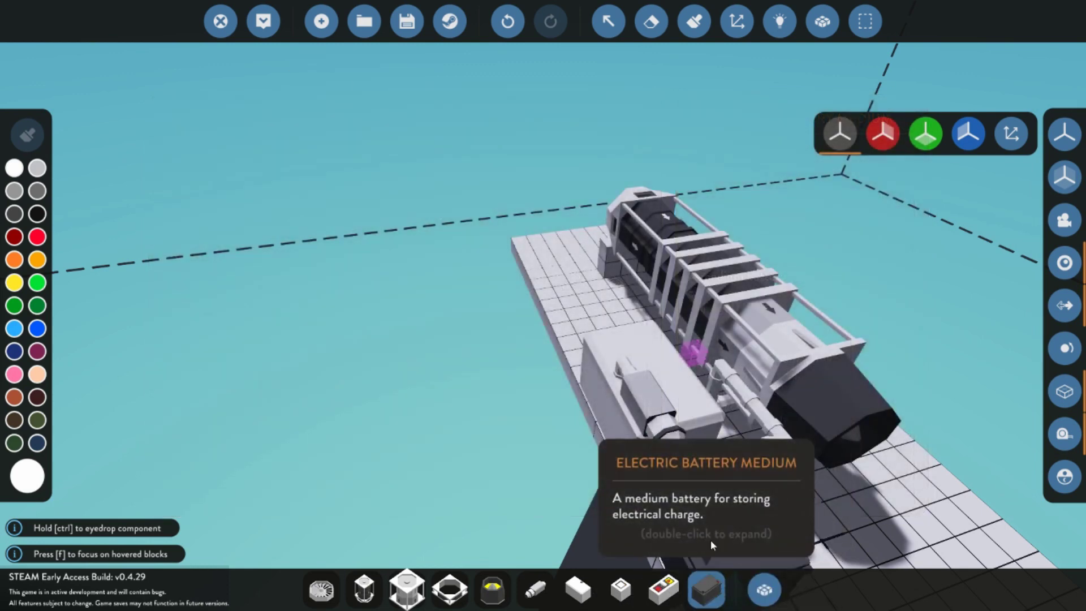
{"action": "key", "text": "d"}
{"action": "key", "text": "w"}
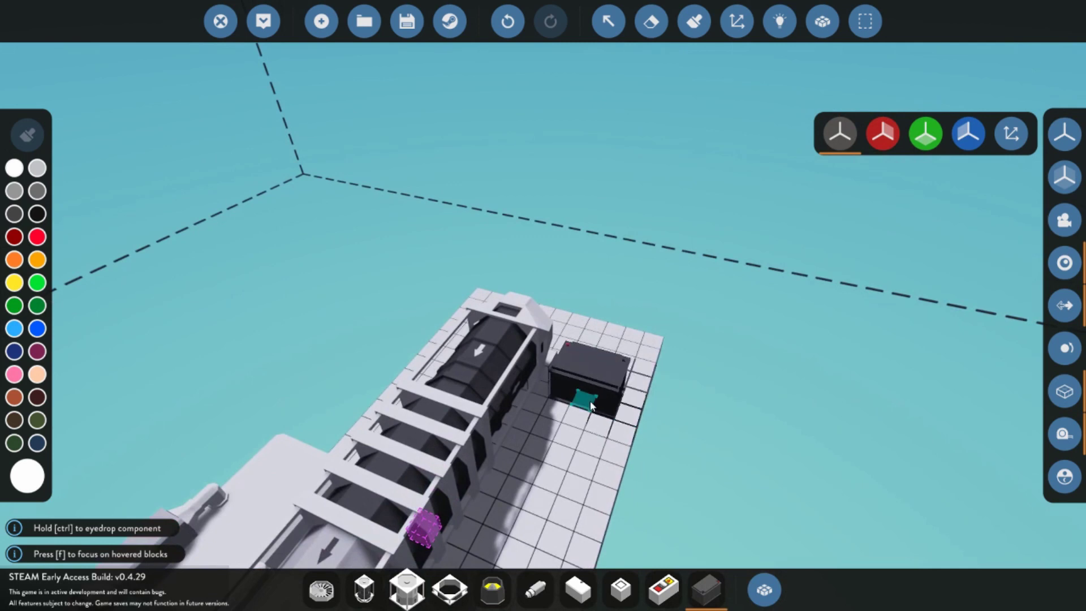
{"action": "left_click", "coordinate": [608, 21]}
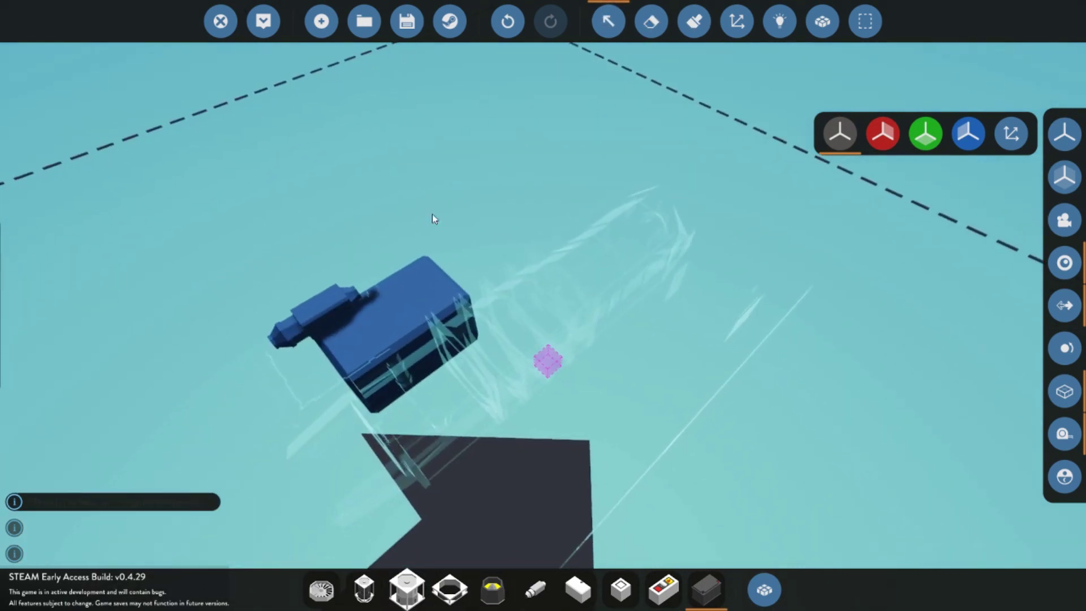
- Set the large fluid tank's fluid type to Jet Fuel and deselect the tank
{"action": "left_click", "coordinate": [402, 328]}
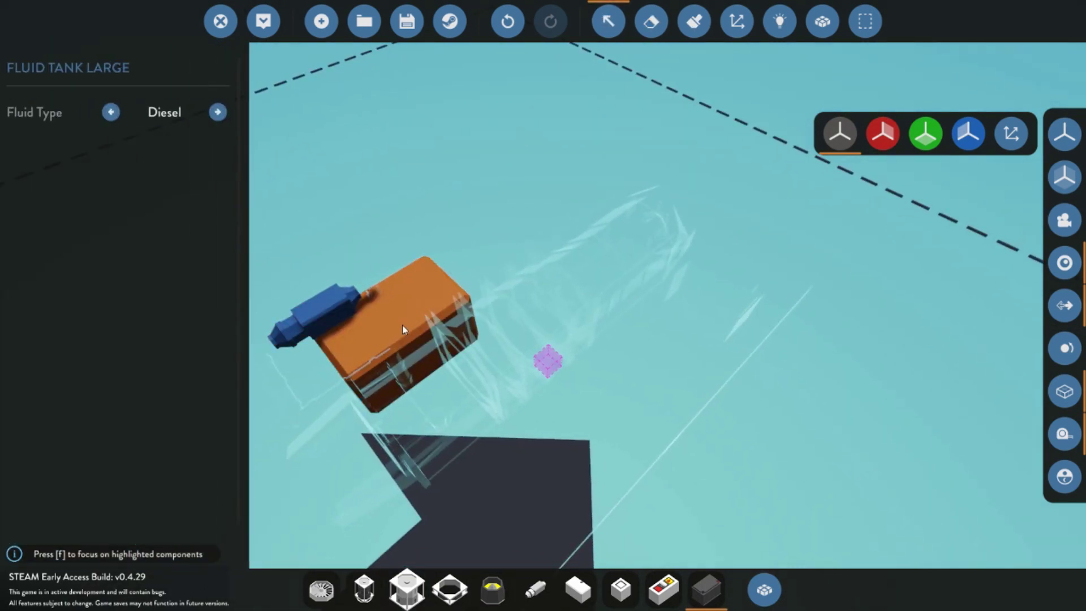
{"action": "left_click", "coordinate": [227, 113]}
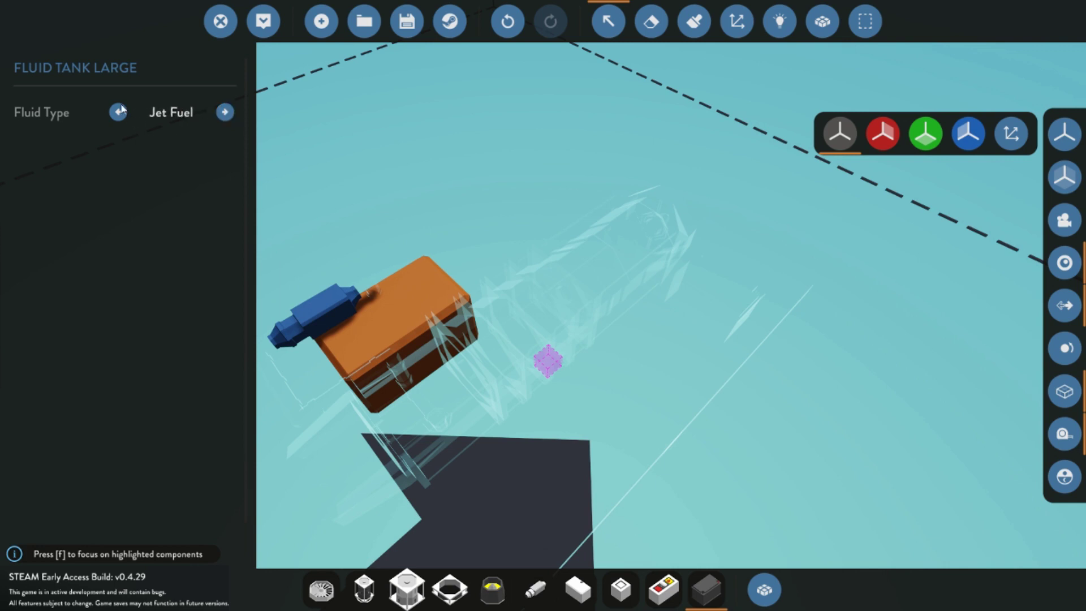
{"action": "left_click", "coordinate": [517, 171]}
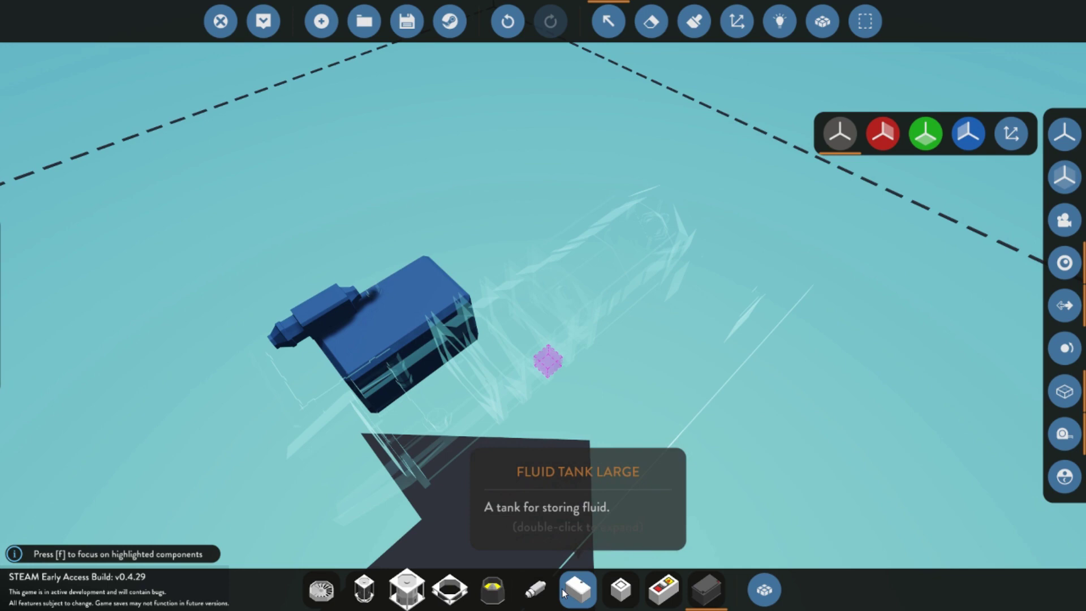
- Place two toggle buttons stacked on the platform in front of the engine's intake end, and a throttle lever directly beside them
{"action": "key", "text": "a"}
{"action": "key", "text": "w"}
{"action": "left_click", "coordinate": [621, 589]}
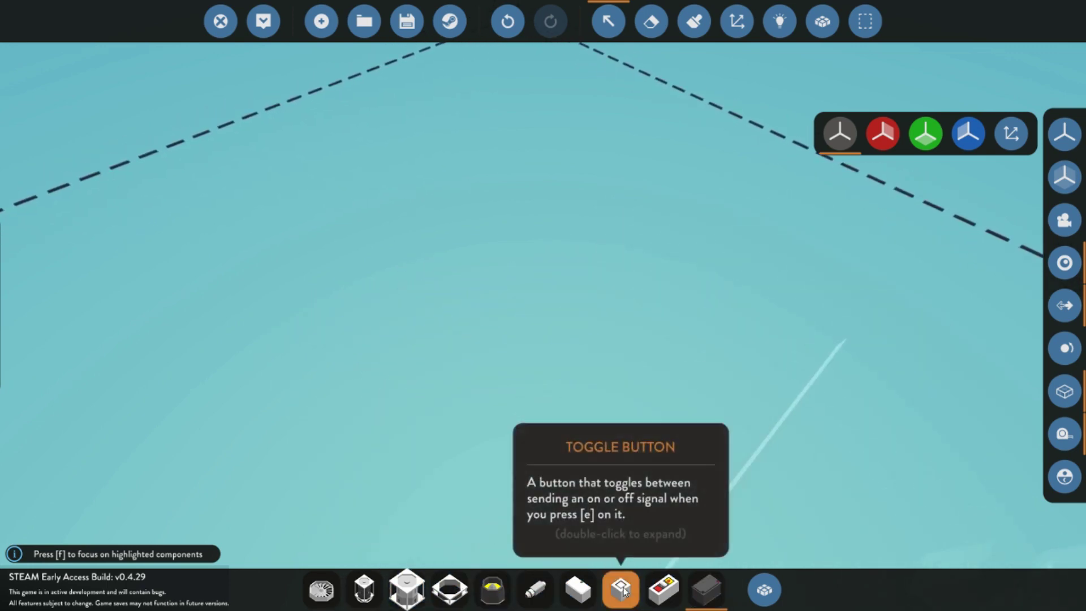
{"action": "key", "text": "a"}
{"action": "key", "text": "w"}
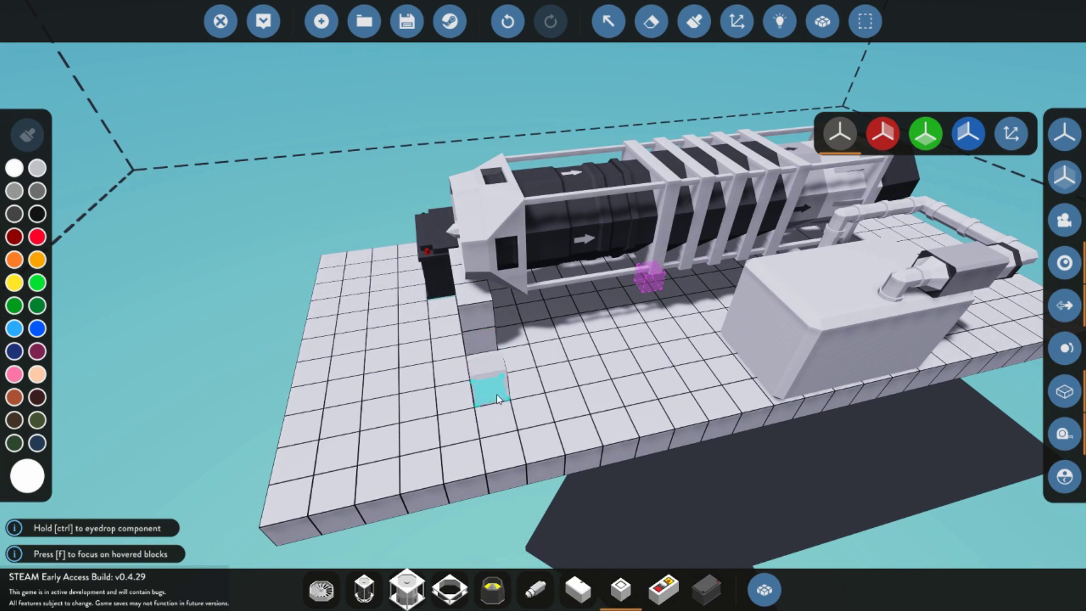
{"action": "left_click", "coordinate": [497, 395]}
{"action": "left_click", "coordinate": [490, 371]}
{"action": "left_click", "coordinate": [663, 590]}
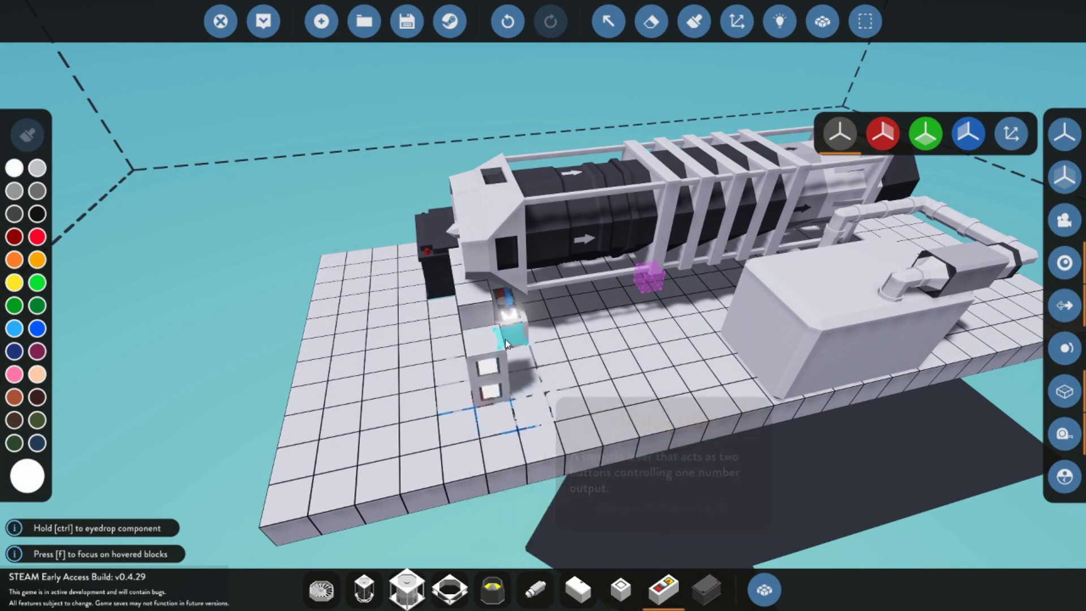
{"action": "left_click", "coordinate": [528, 377]}
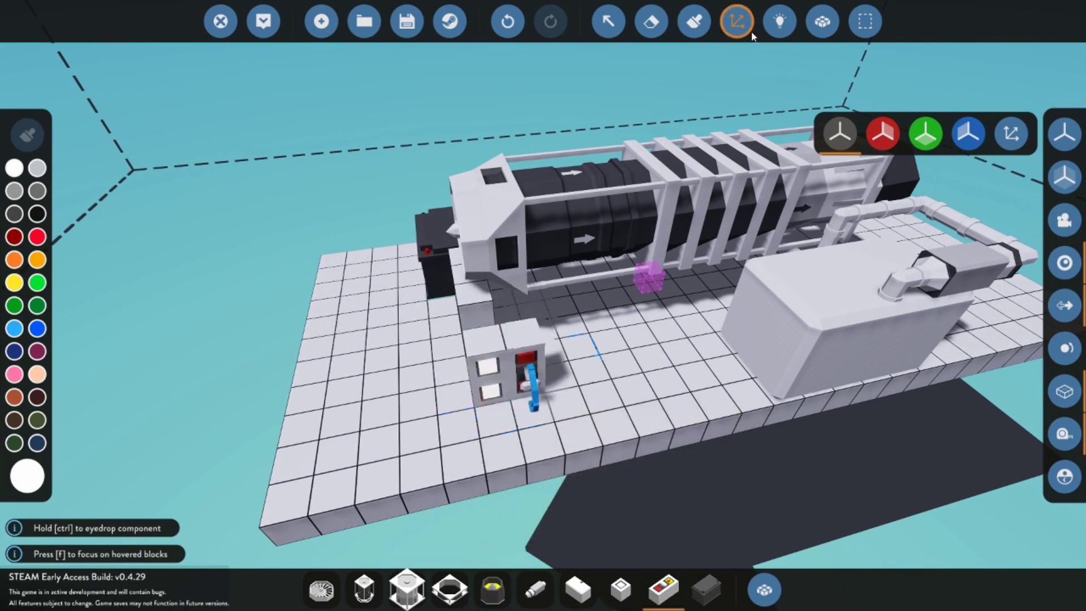
- Wire the battery's electric node to both toggle buttons, the throttle lever, the front engine section and the fluid pump
{"action": "left_click", "coordinate": [780, 22]}
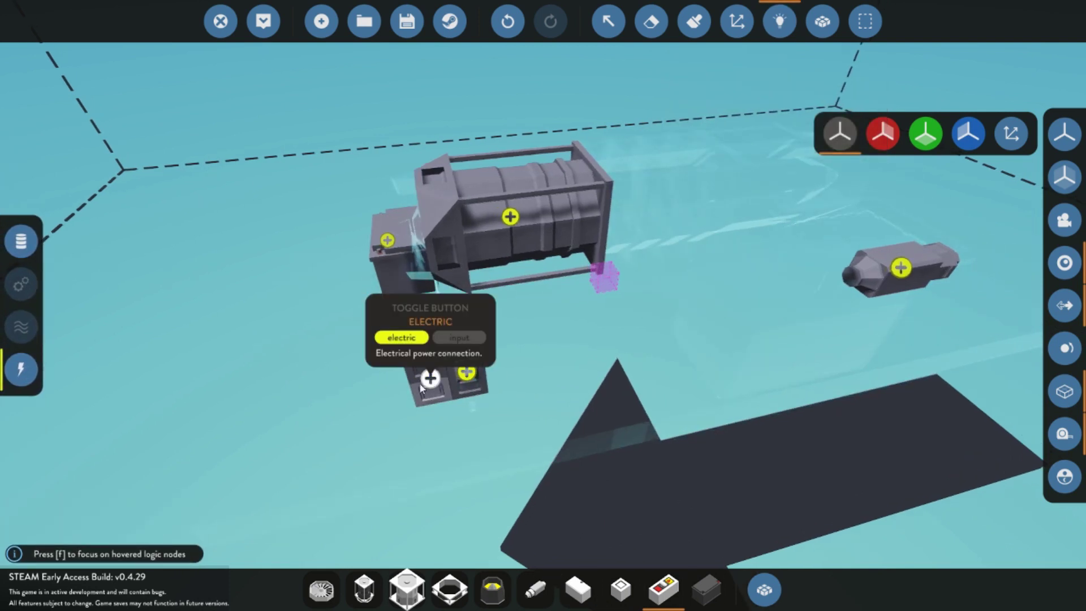
{"action": "left_click_drag", "start_coordinate": [420, 384], "coordinate": [388, 240]}
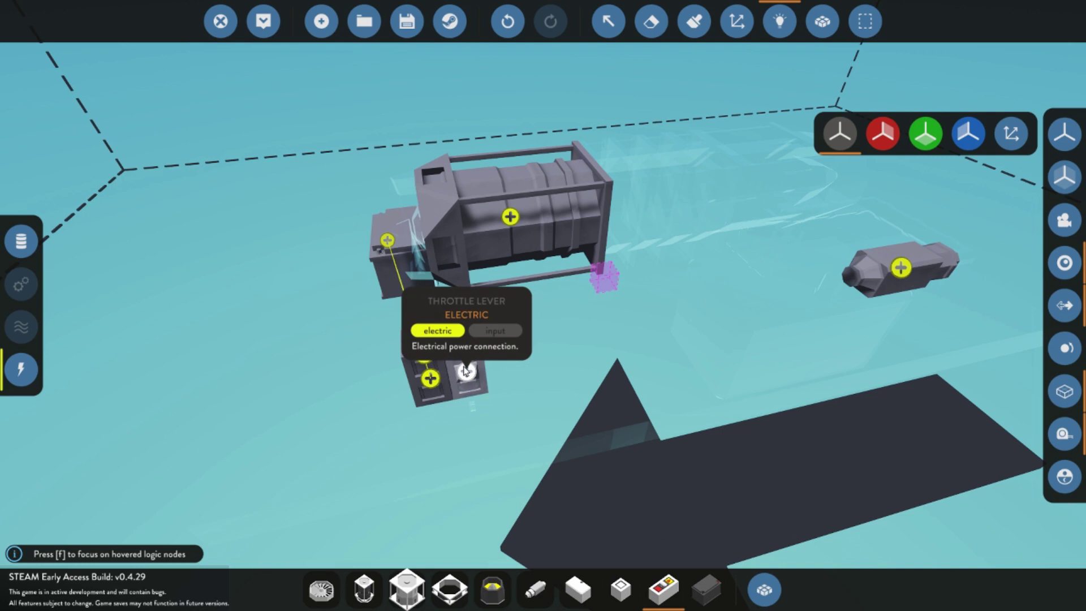
{"action": "left_click_drag", "start_coordinate": [466, 370], "coordinate": [388, 241]}
{"action": "left_click_drag", "start_coordinate": [388, 241], "coordinate": [511, 217]}
{"action": "left_click_drag", "start_coordinate": [388, 240], "coordinate": [887, 271]}
{"action": "scroll", "coordinate": [857, 318], "scroll_direction": "down", "scroll_amount": 3}
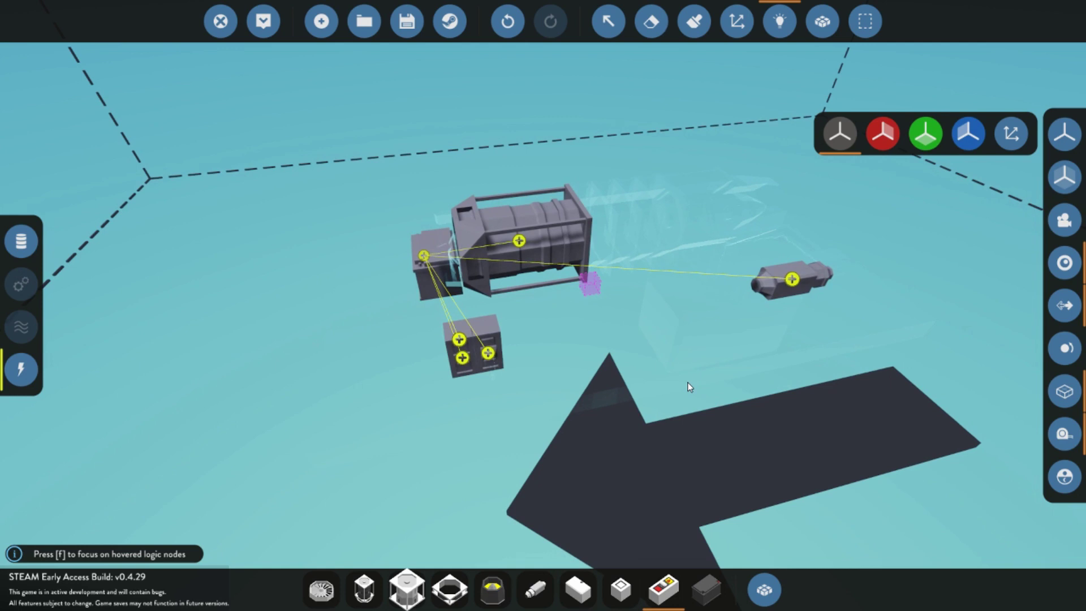
- Link the throttle lever to the combustion chamber's throttle, the upper toggle to the front engine section, and the lower toggle to the pump's on/off input
{"action": "left_click", "coordinate": [21, 241]}
{"action": "left_click_drag", "start_coordinate": [478, 329], "coordinate": [568, 358]}
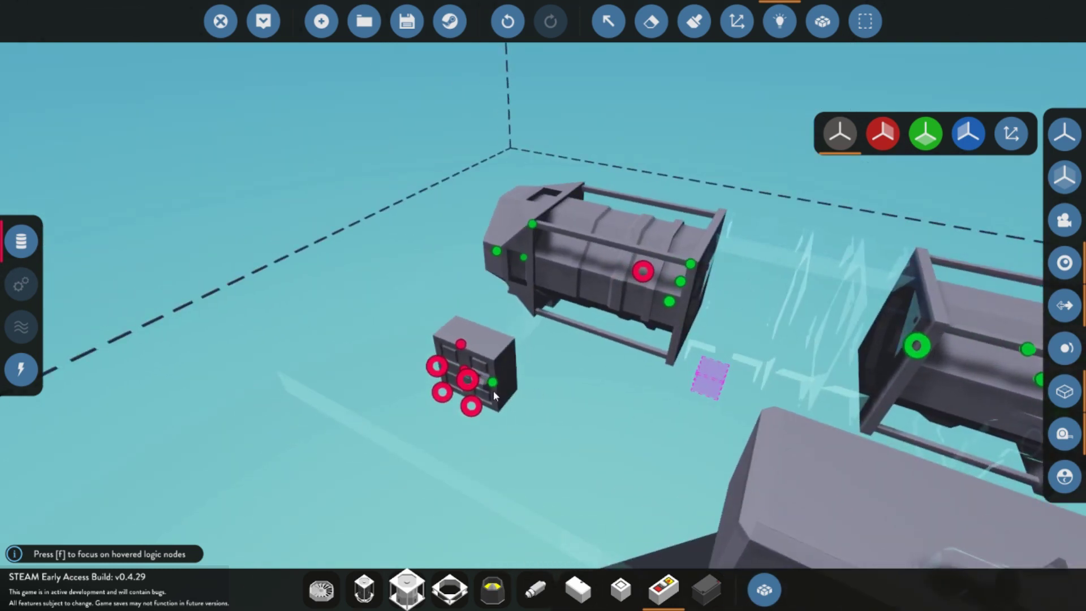
{"action": "left_click_drag", "start_coordinate": [493, 384], "coordinate": [786, 322]}
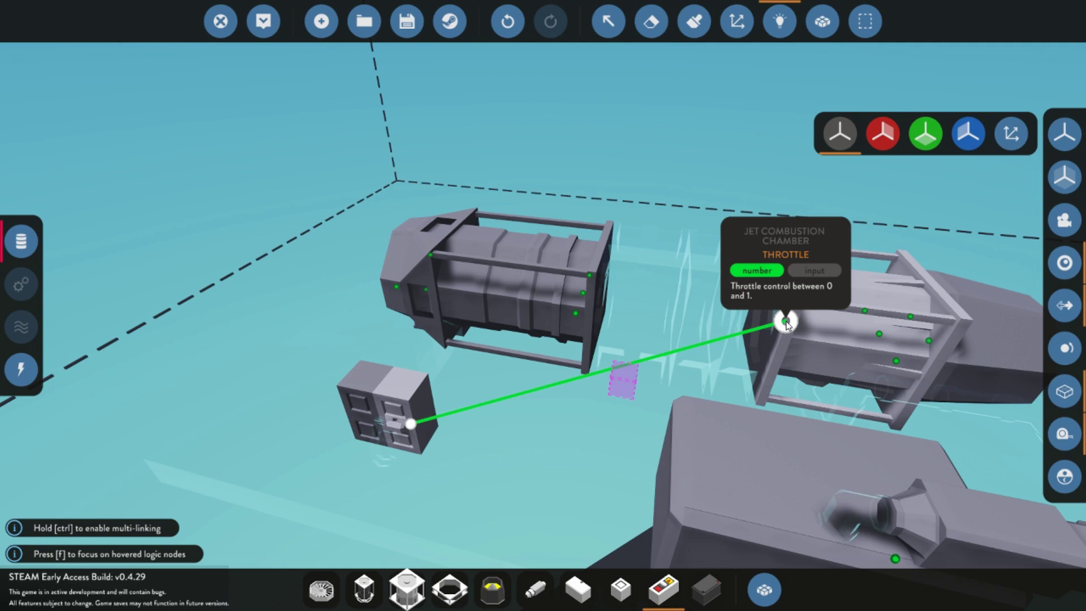
{"action": "left_click_drag", "start_coordinate": [786, 323], "coordinate": [786, 322]}
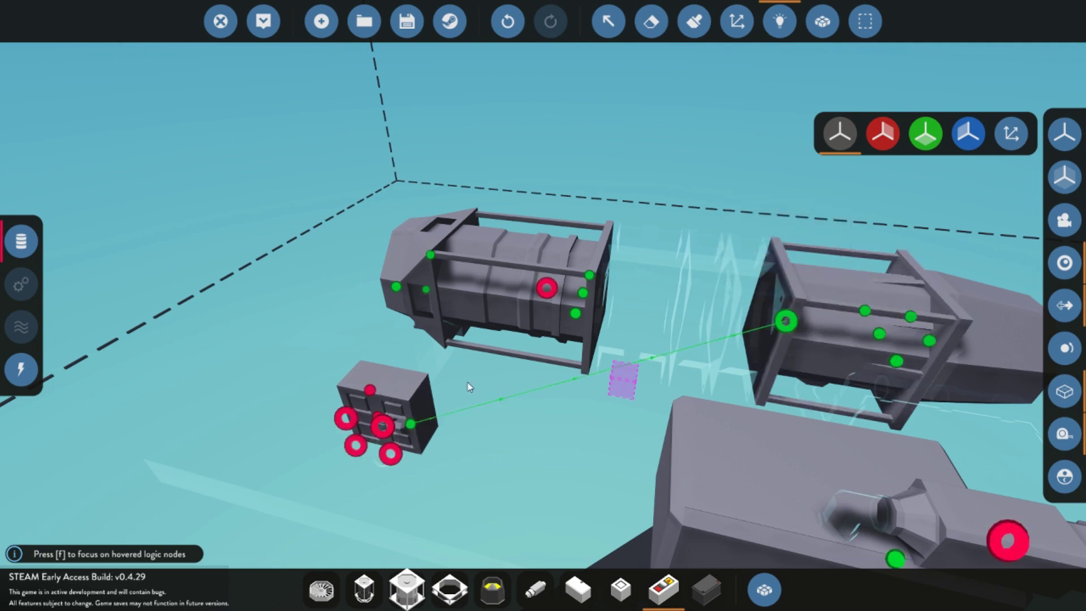
{"action": "left_click_drag", "start_coordinate": [371, 391], "coordinate": [459, 354]}
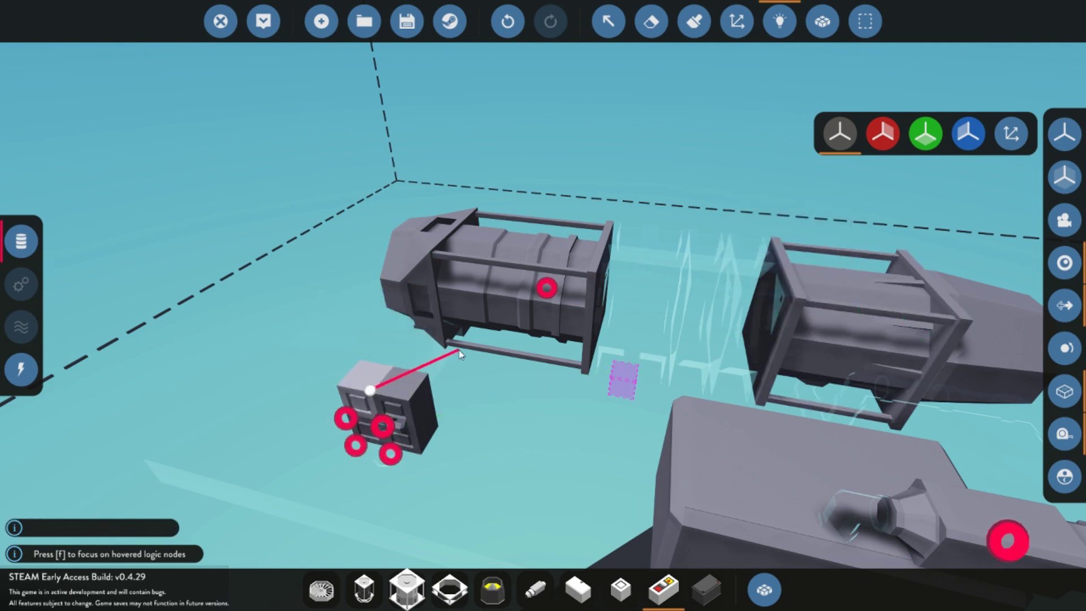
{"action": "left_click_drag", "start_coordinate": [545, 301], "coordinate": [550, 310]}
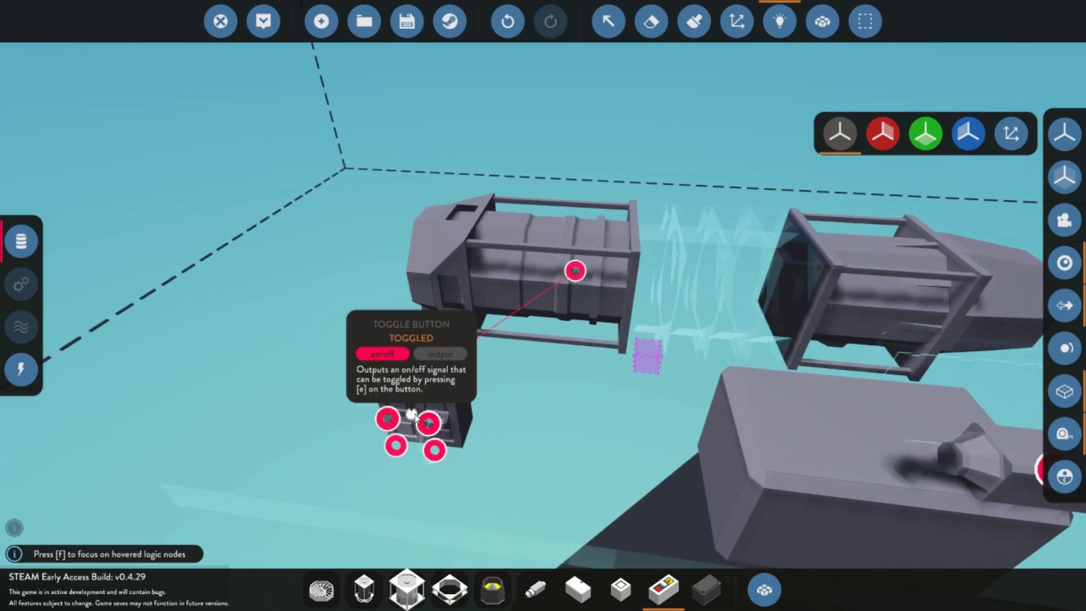
{"action": "left_click_drag", "start_coordinate": [413, 418], "coordinate": [773, 372]}
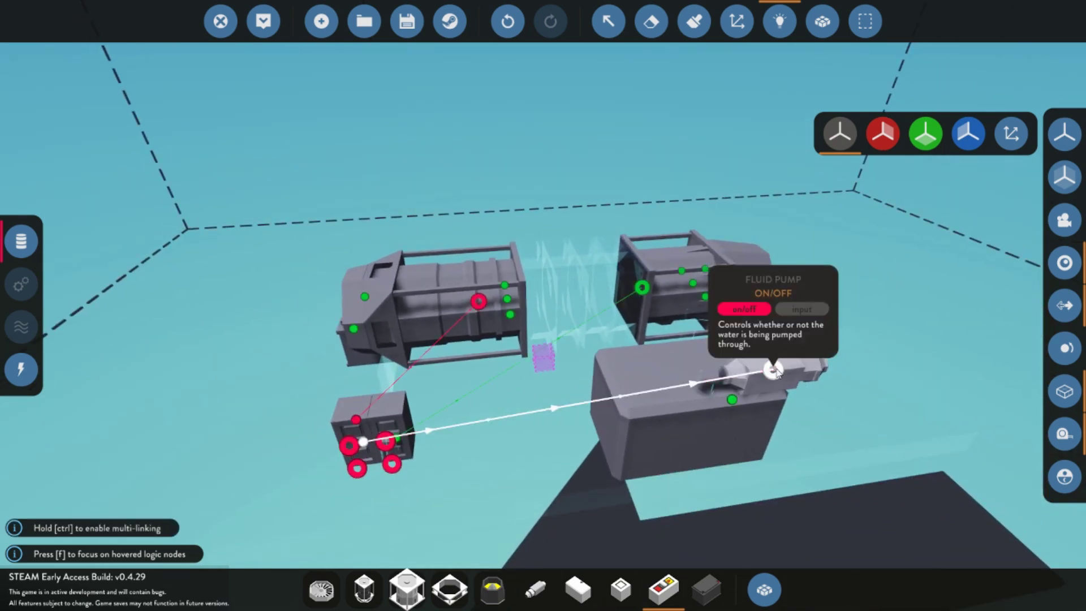
- Check the large tank's fluid type and review the data and electrical connections between the components
{"action": "left_click", "coordinate": [608, 22]}
{"action": "left_click", "coordinate": [645, 368]}
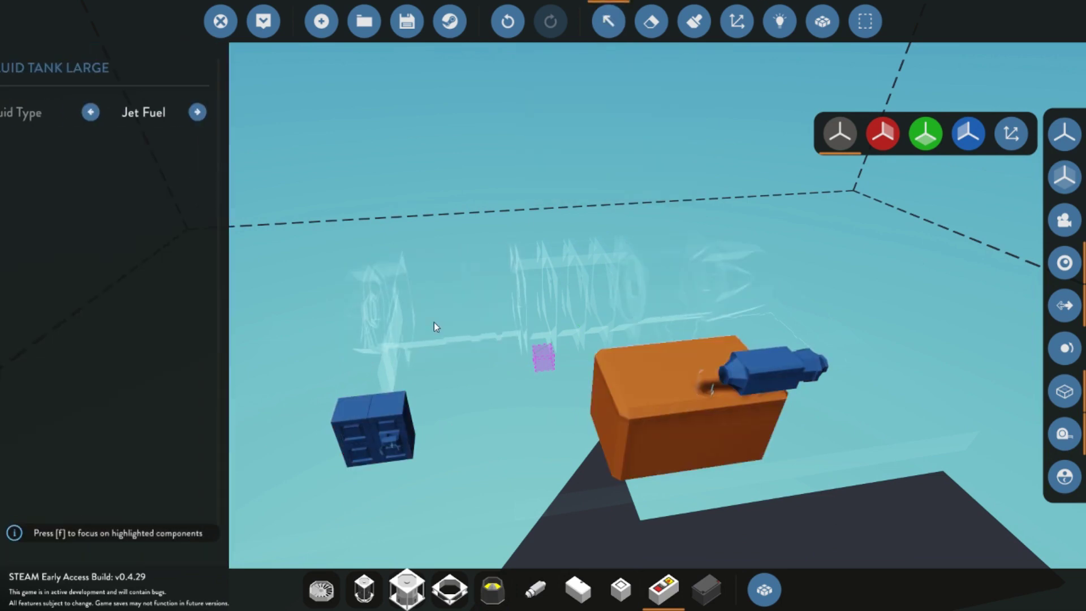
{"action": "left_click", "coordinate": [505, 143]}
{"action": "left_click", "coordinate": [606, 28]}
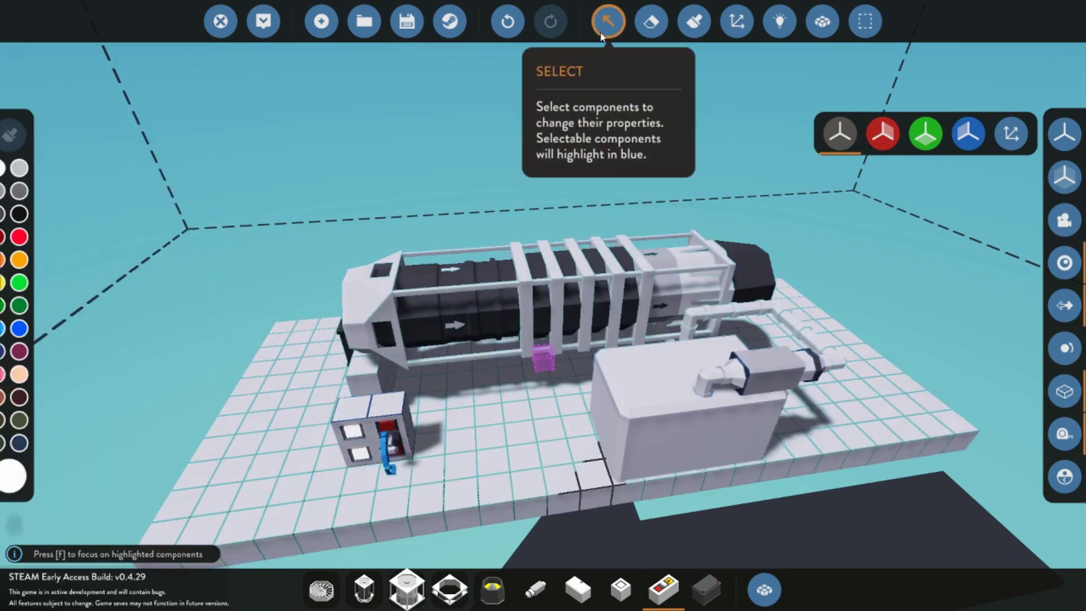
{"action": "left_click", "coordinate": [779, 23]}
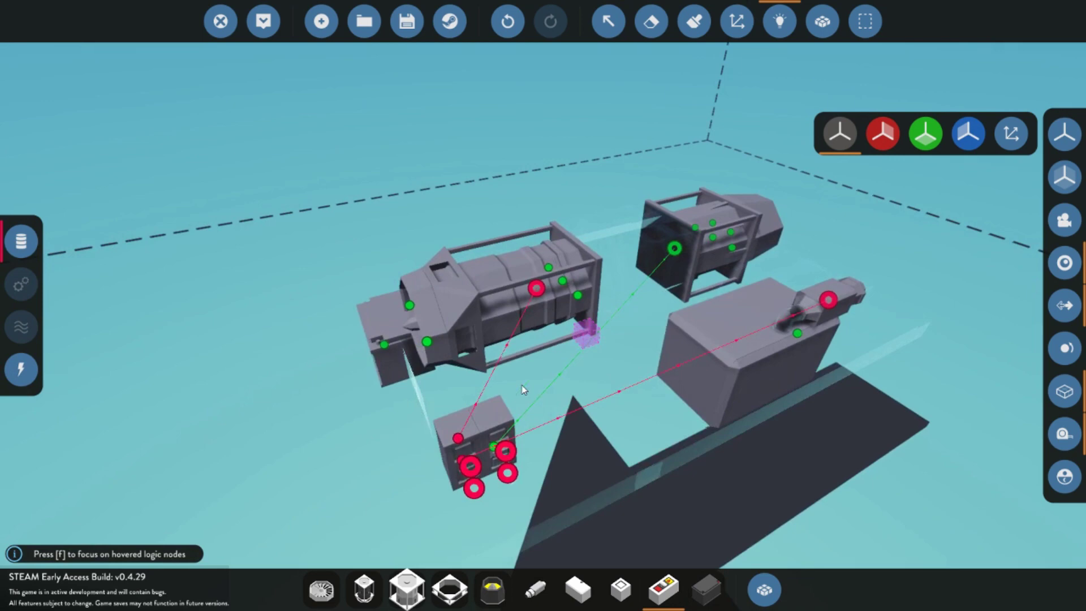
{"action": "left_click", "coordinate": [20, 368]}
{"action": "key", "text": "d"}
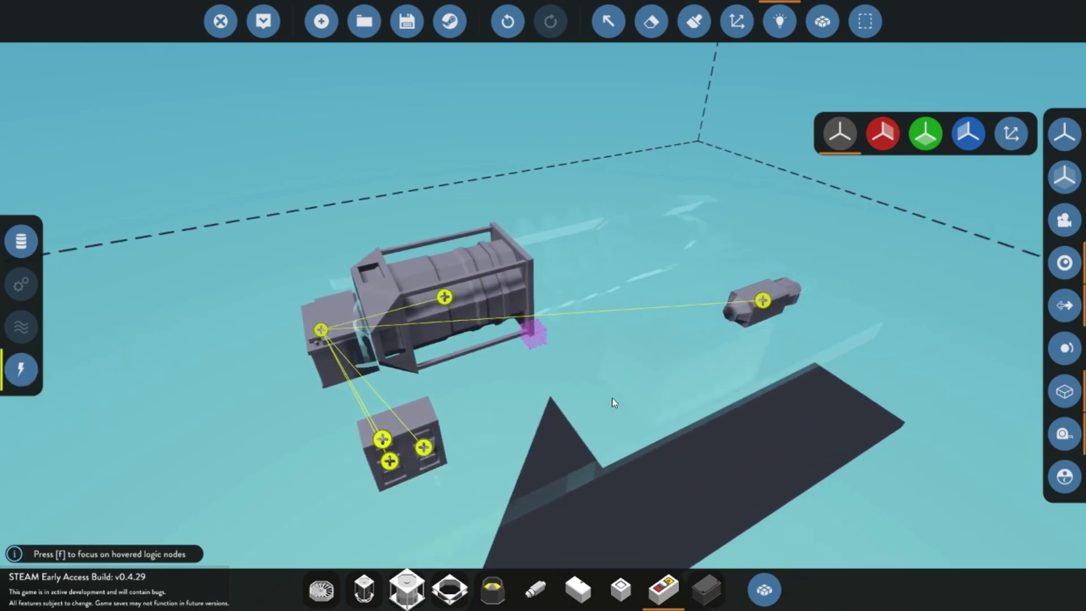
- Save the vehicle under the name "jet example 1"
{"action": "left_click", "coordinate": [407, 21]}
{"action": "left_click", "coordinate": [261, 229]}
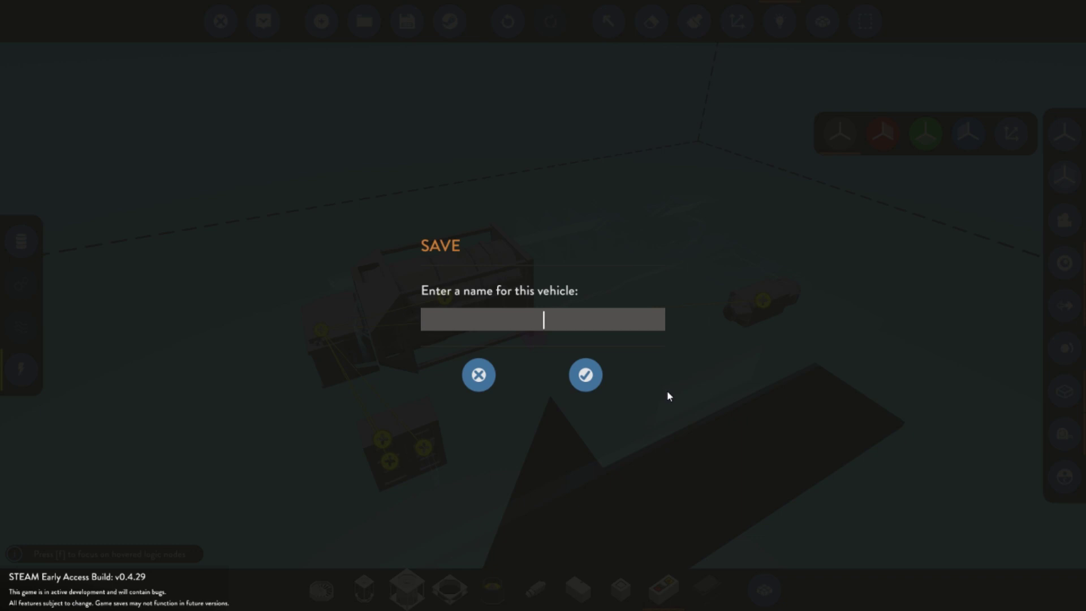
{"action": "type", "text": "jet example 1"}
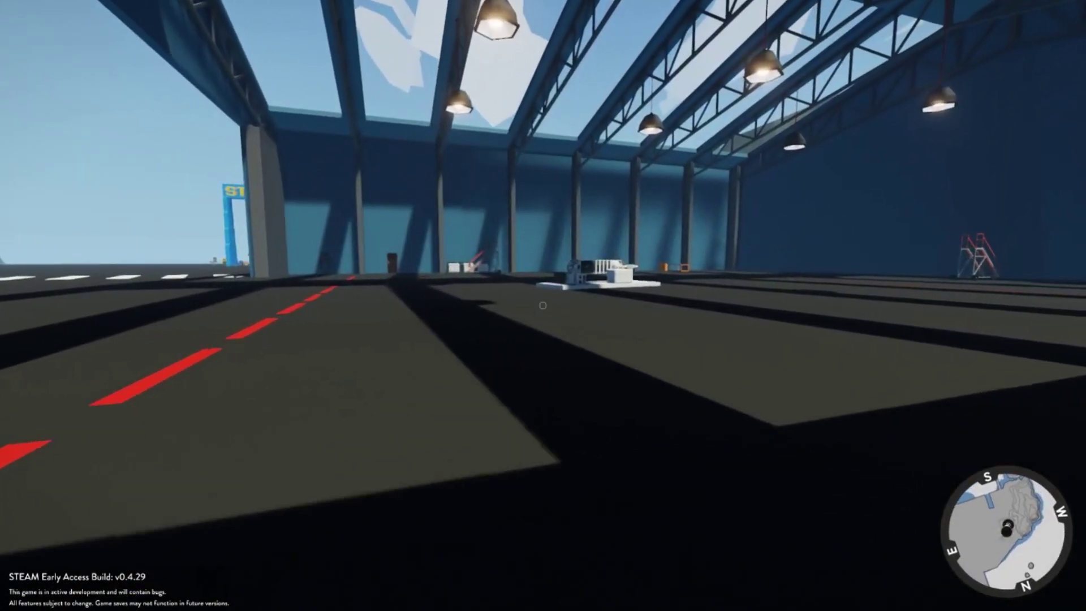
- Walk up to the spawned engine platform in the hangar and switch on the upper toggle button
{"action": "key", "text": "w"}
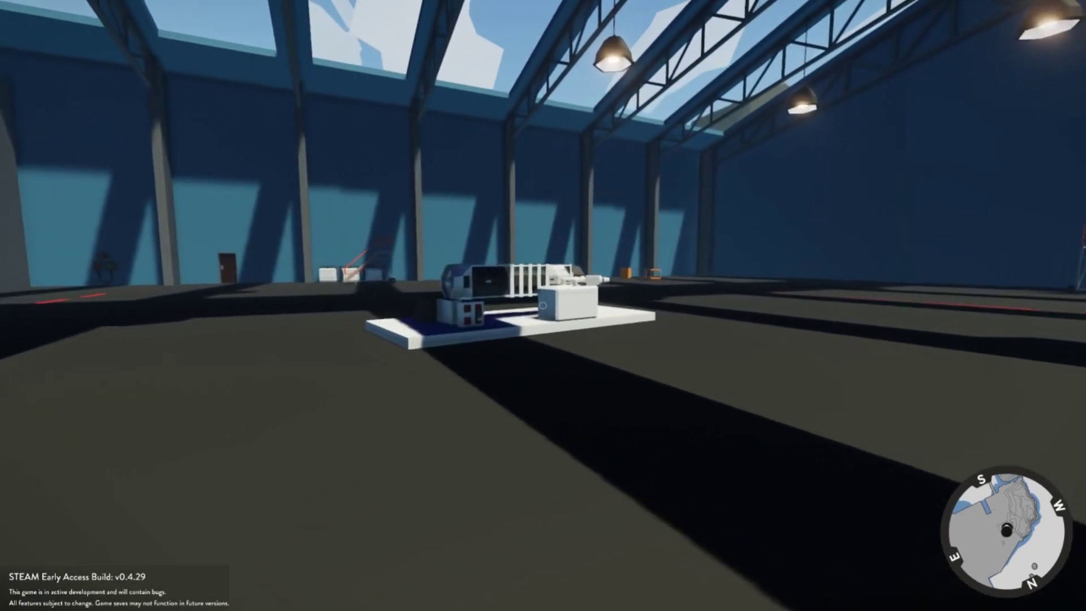
{"action": "key", "text": "w"}
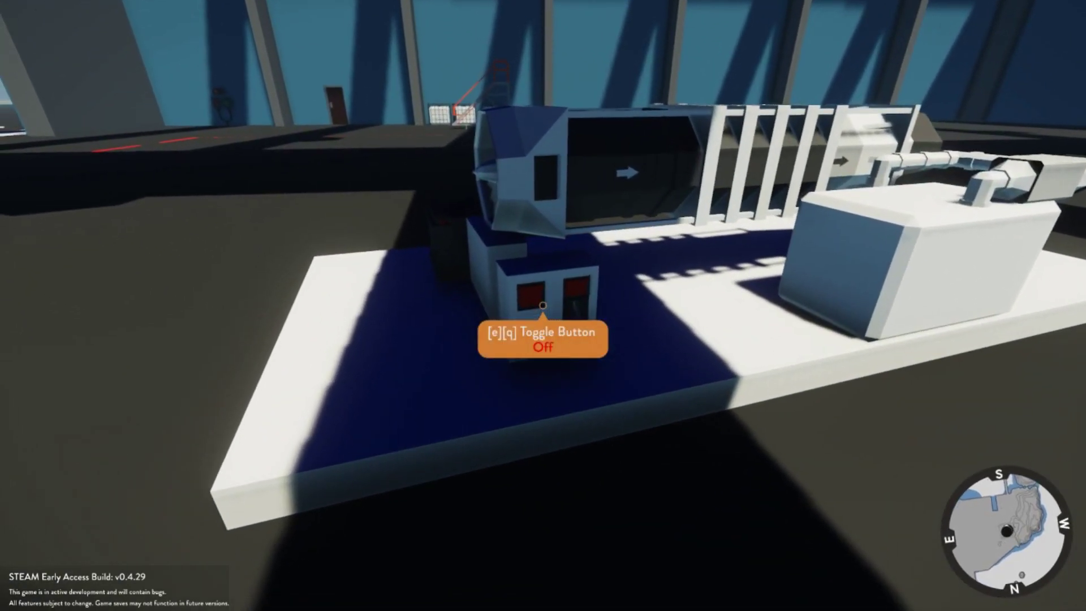
{"action": "key", "text": "e"}
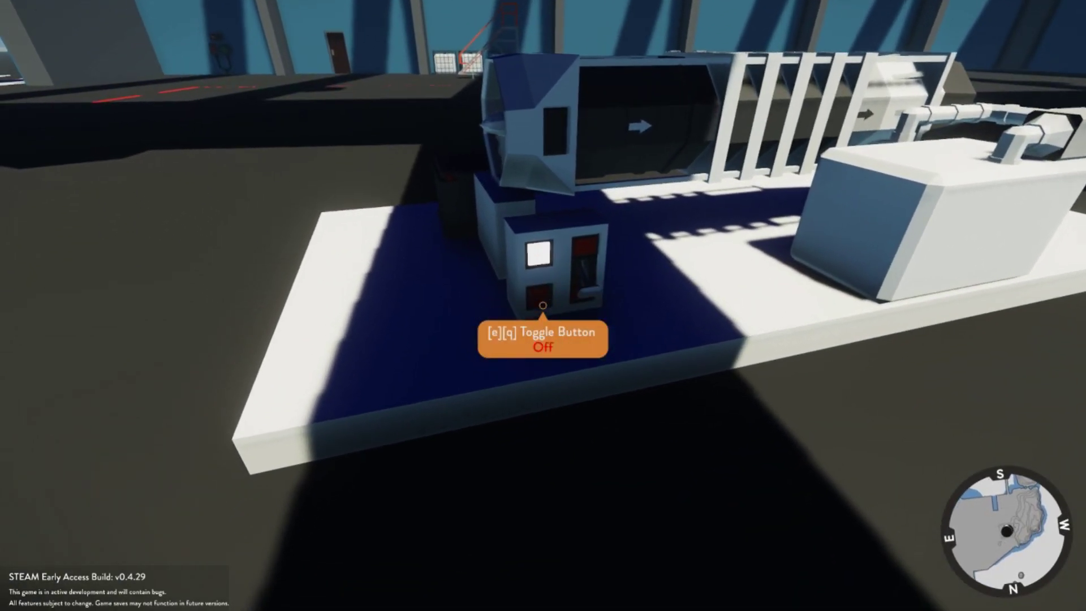
- Inspect the engine's intake fan from the front and switch on the lower toggle button for the fuel pump
{"action": "key", "text": "a"}
{"action": "key", "text": "a"}
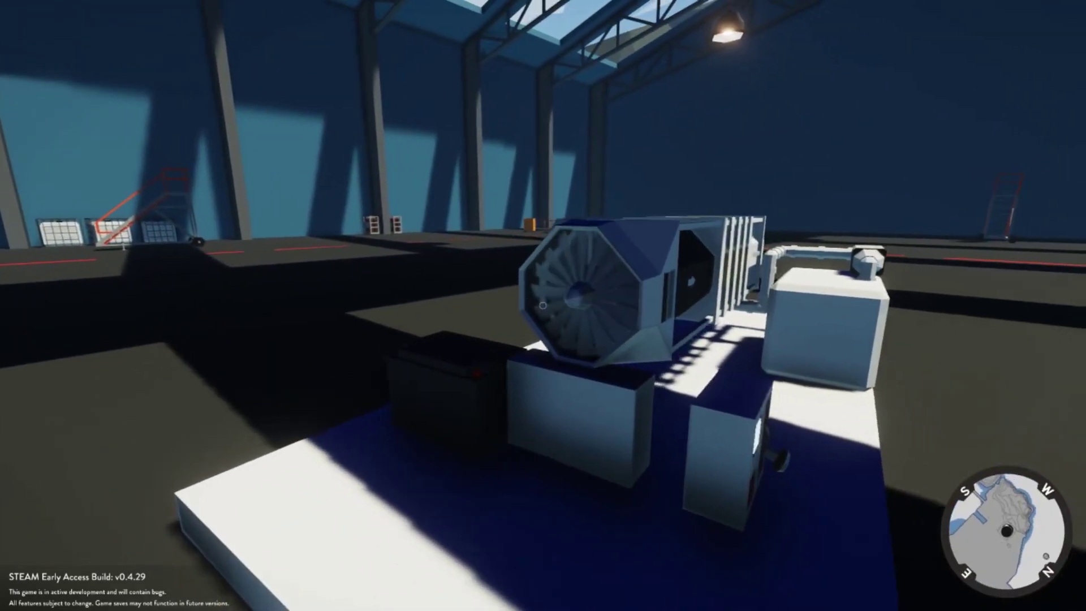
{"action": "key", "text": "d"}
{"action": "key", "text": "s"}
{"action": "key", "text": "w"}
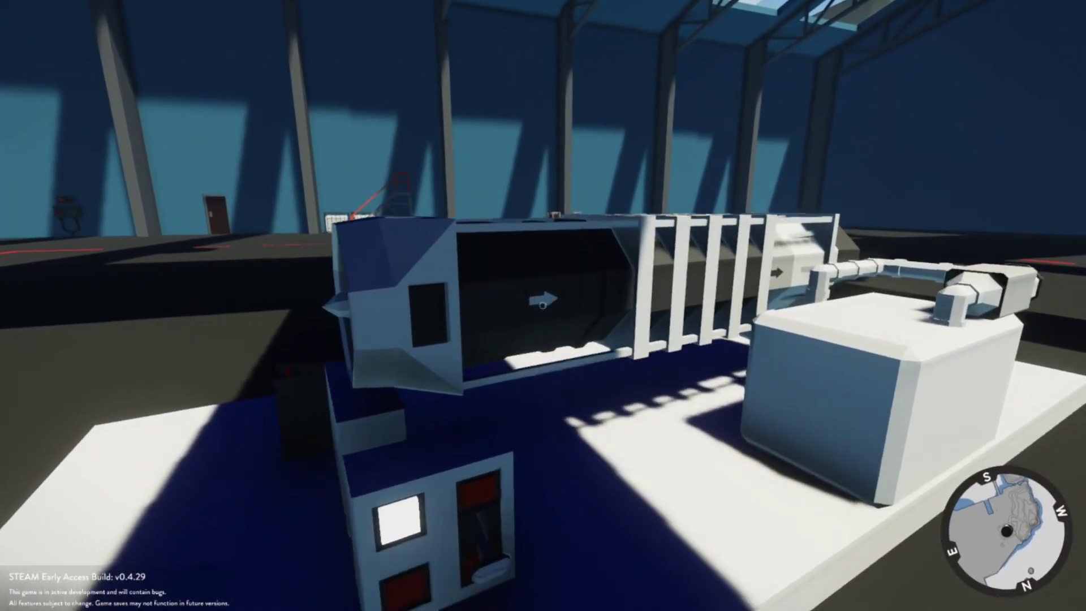
{"action": "key", "text": "s"}
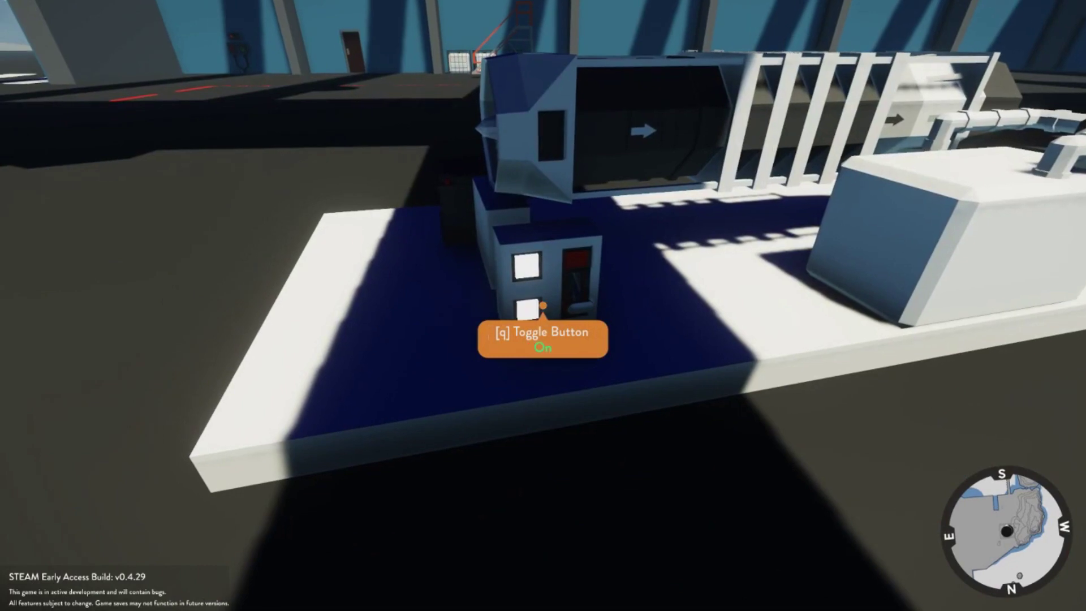
- Raise the throttle lever to 1.00 to run the jet engine at full throttle
{"action": "key", "text": "w"}
{"action": "key", "text": "d"}
{"action": "key", "text": "a"}
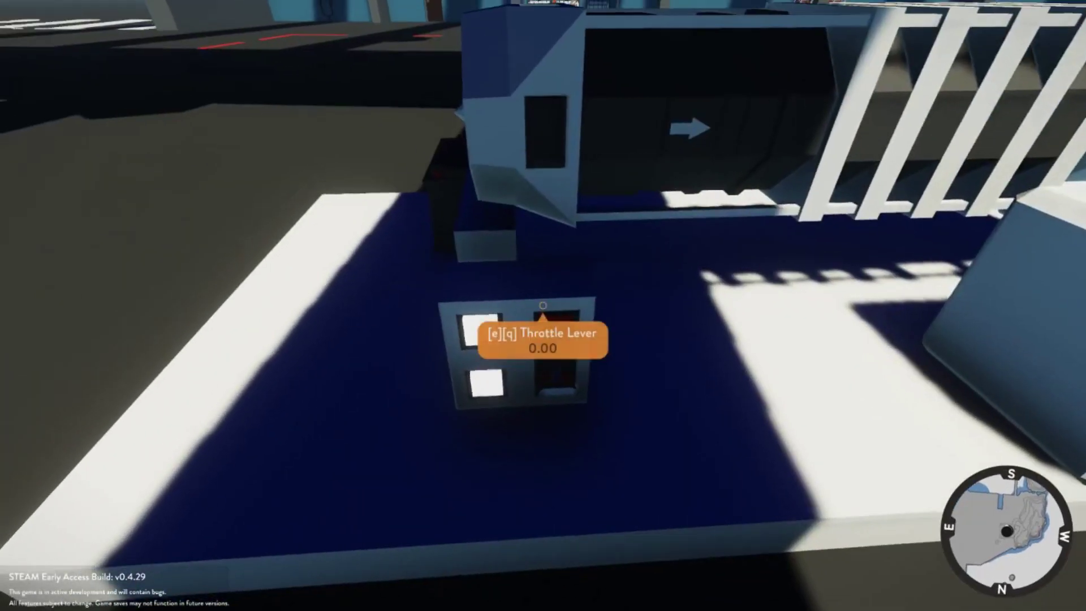
{"action": "key", "text": "e"}
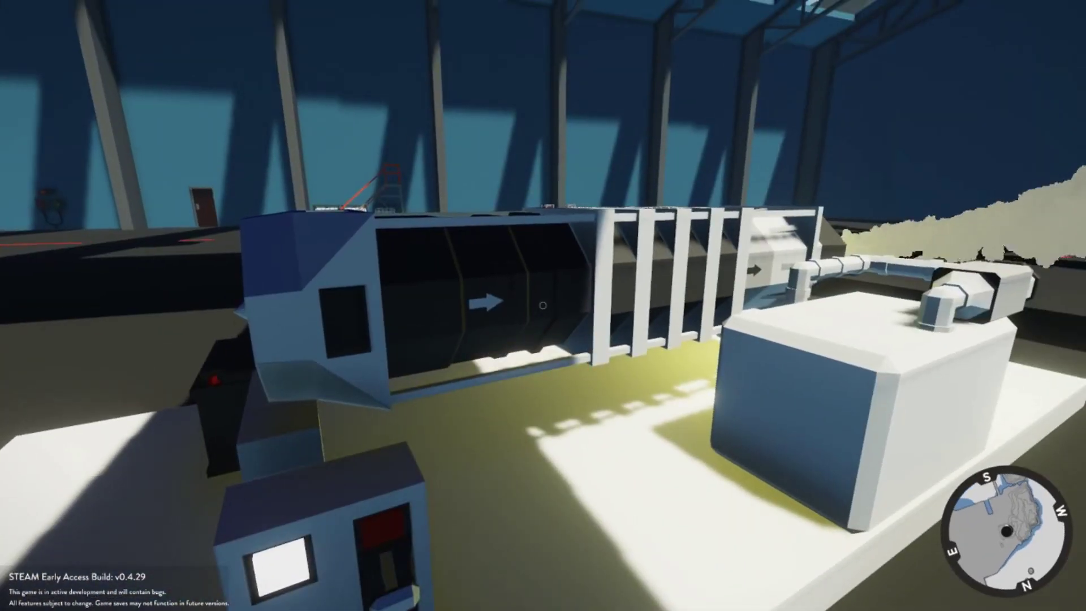
{"action": "key", "text": "s"}
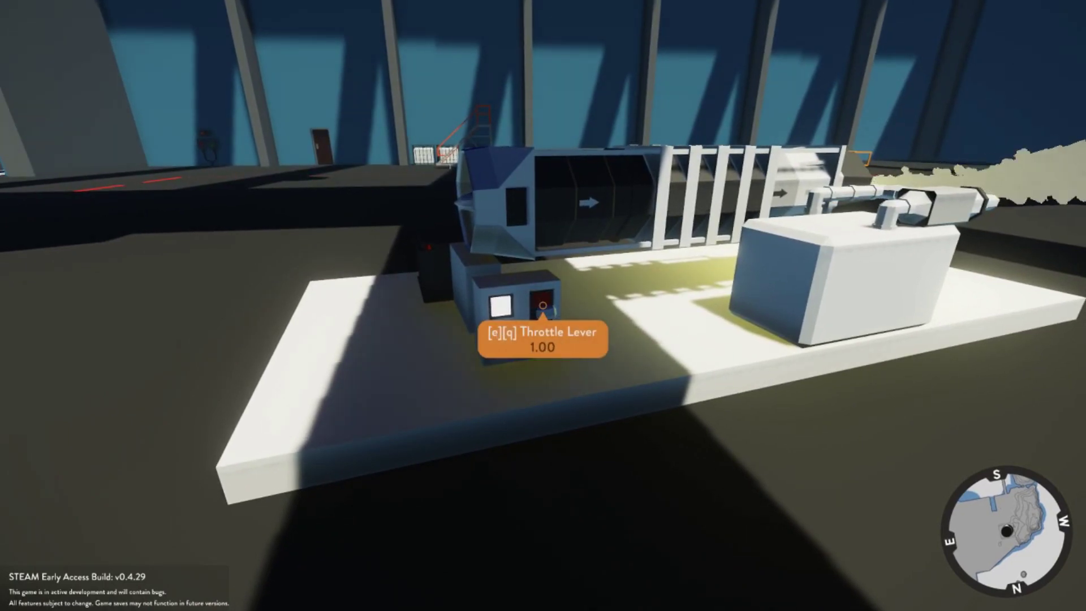
- Examine the running engine's exhaust from the rear and the whole assembly from above
{"action": "key", "text": "w"}
{"action": "key", "text": "d"}
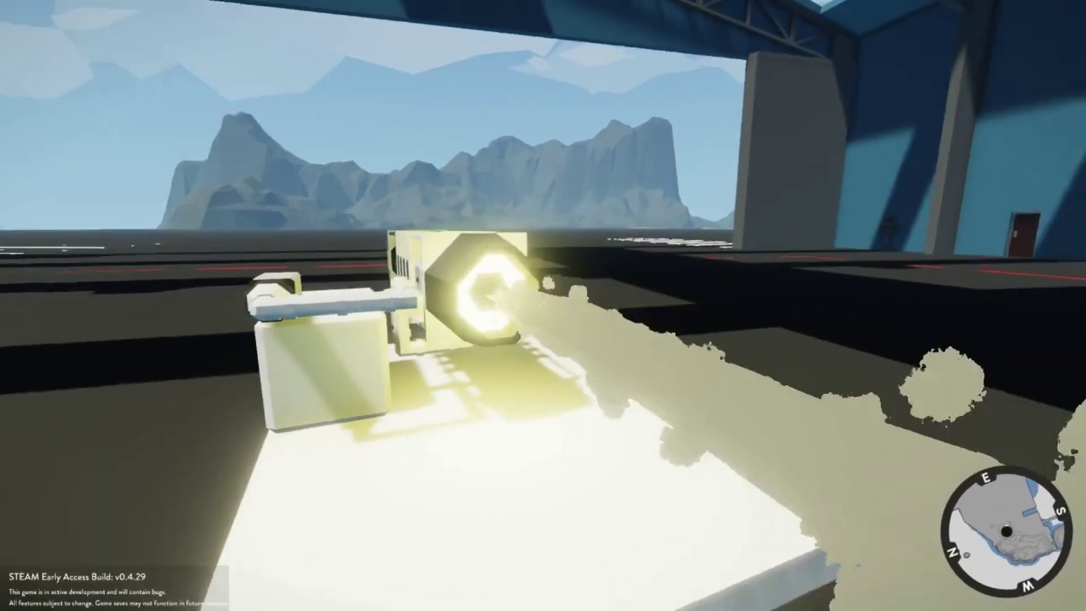
{"action": "key", "text": "w"}
{"action": "key", "text": "space"}
{"action": "key", "text": "space"}
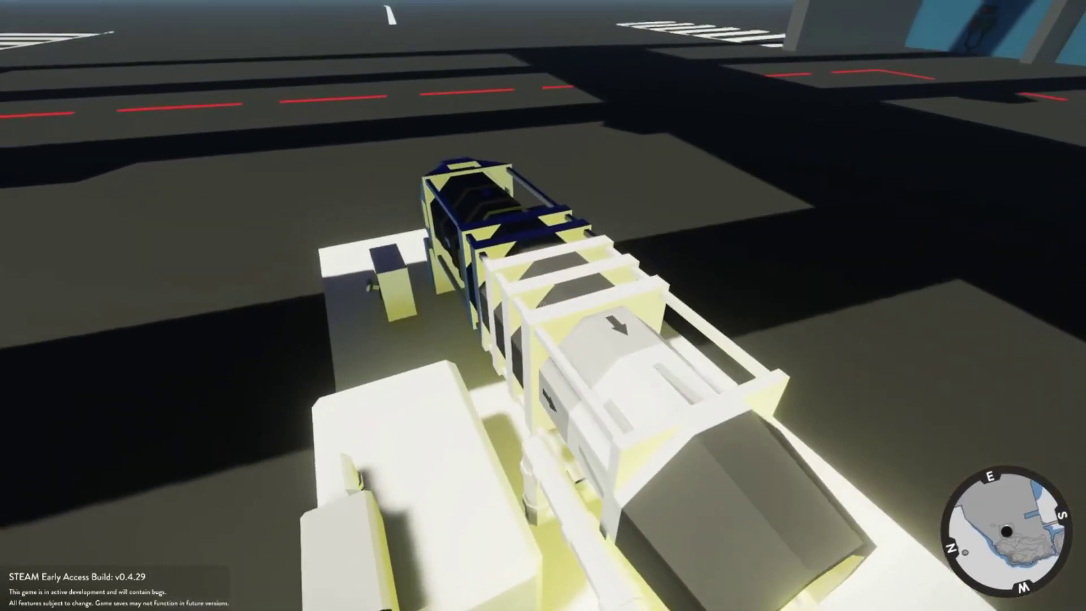
{"action": "key", "text": "w"}
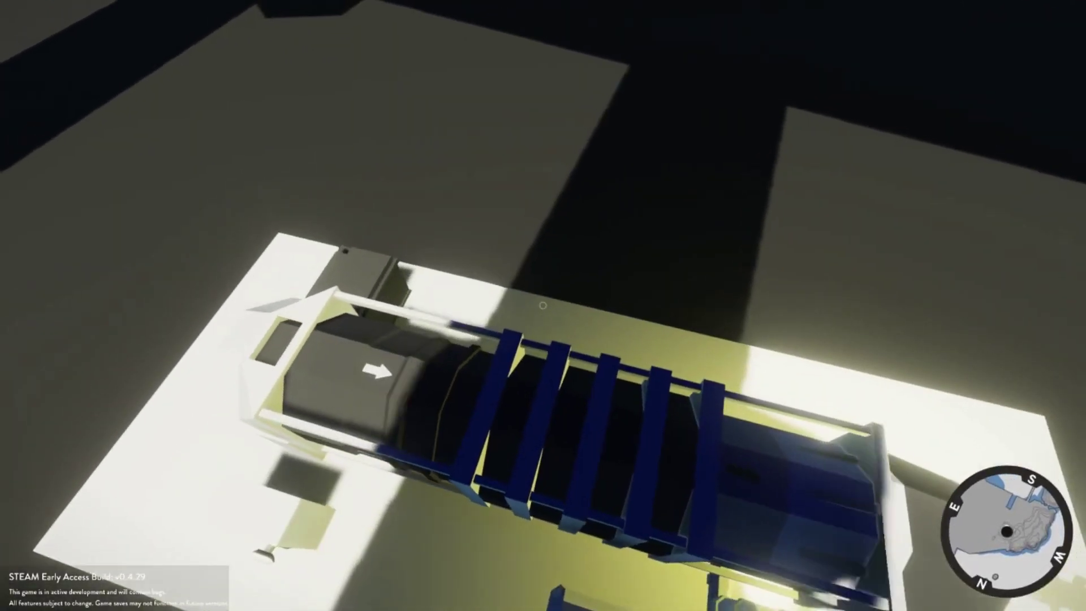
{"action": "key", "text": "space"}
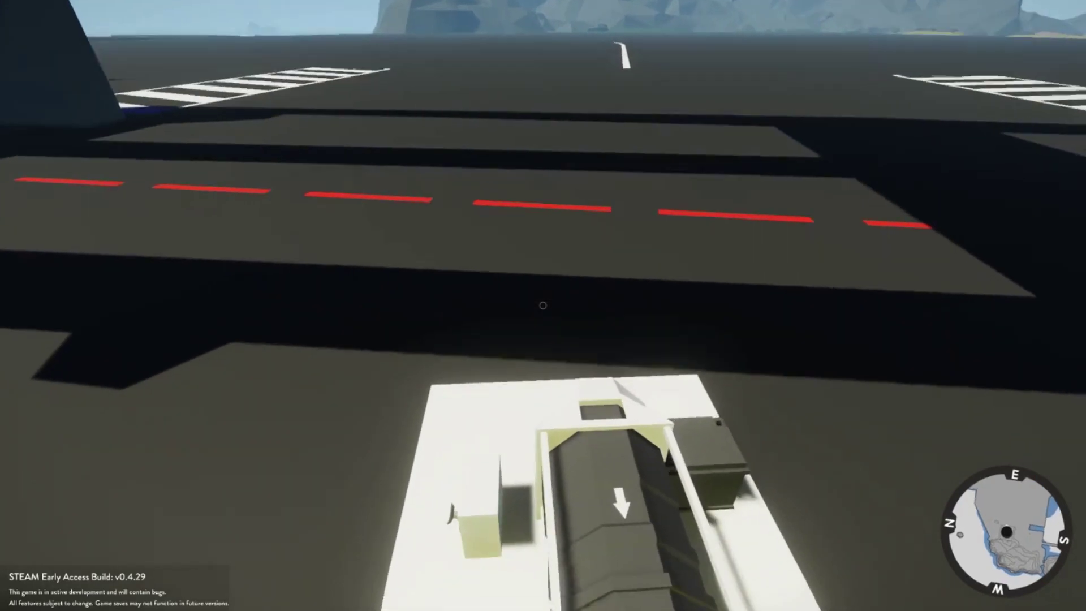
- Return the spawned single-intake engine to the workbench and load the saved vehicle "jet engine test 21"
{"action": "key", "text": "d"}
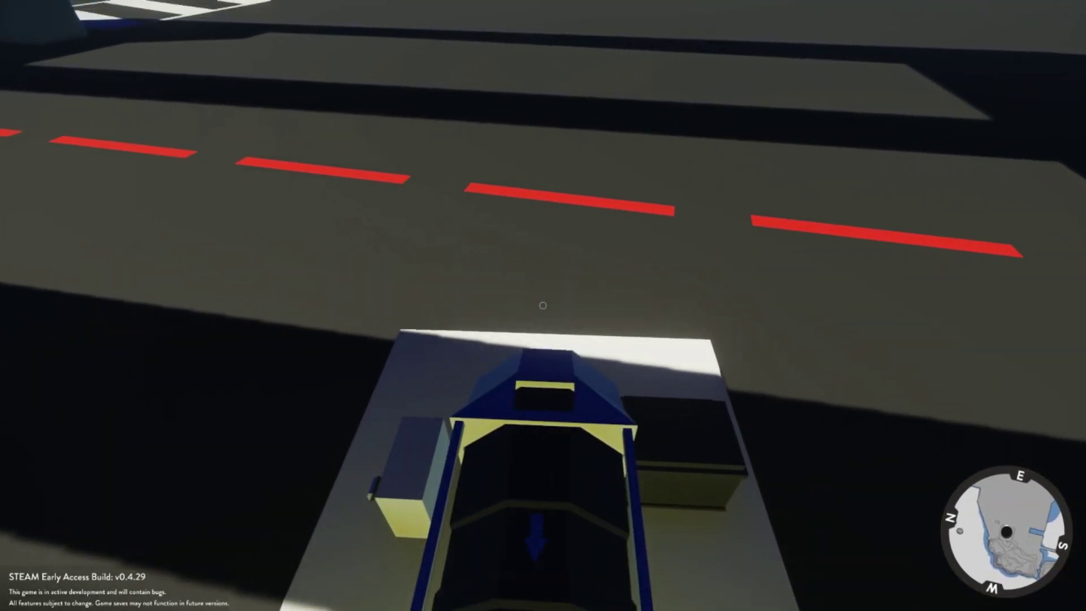
{"action": "key", "text": "w"}
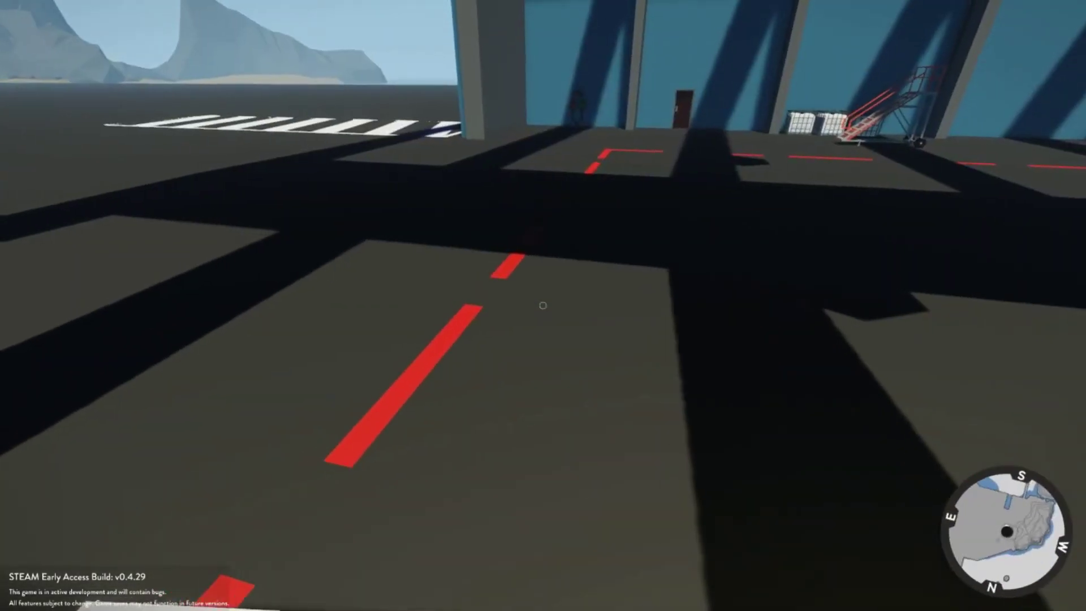
{"action": "key", "text": "w"}
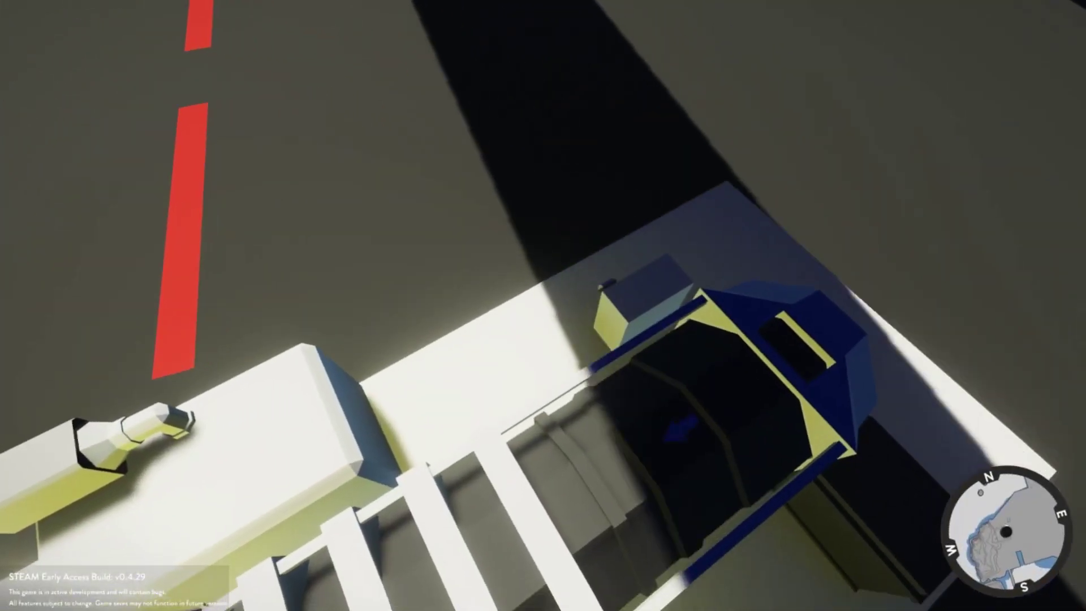
{"action": "key", "text": "w"}
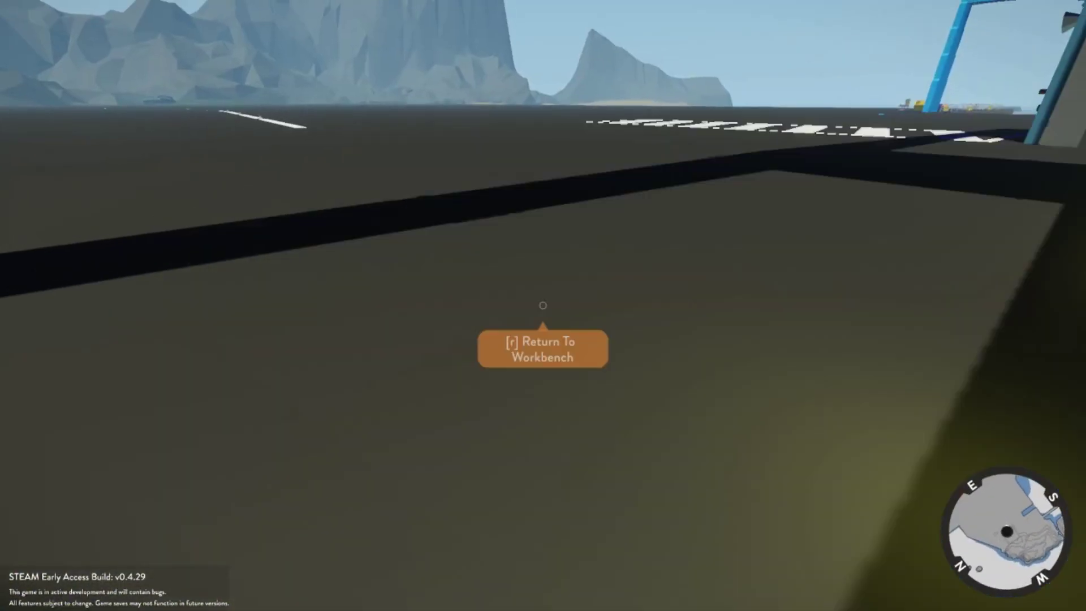
{"action": "key", "text": "r"}
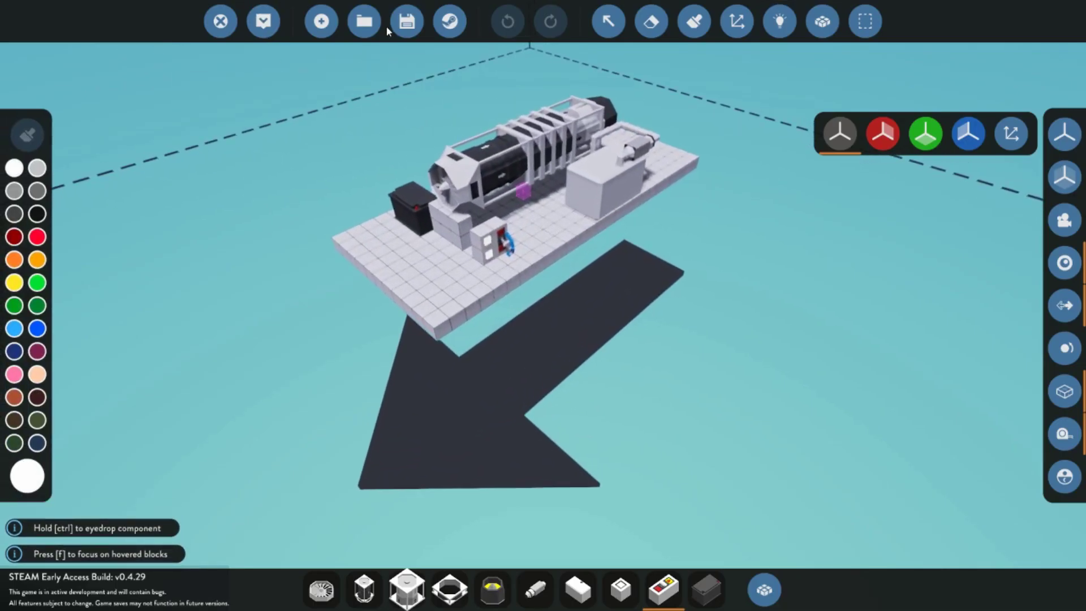
{"action": "left_click", "coordinate": [364, 21]}
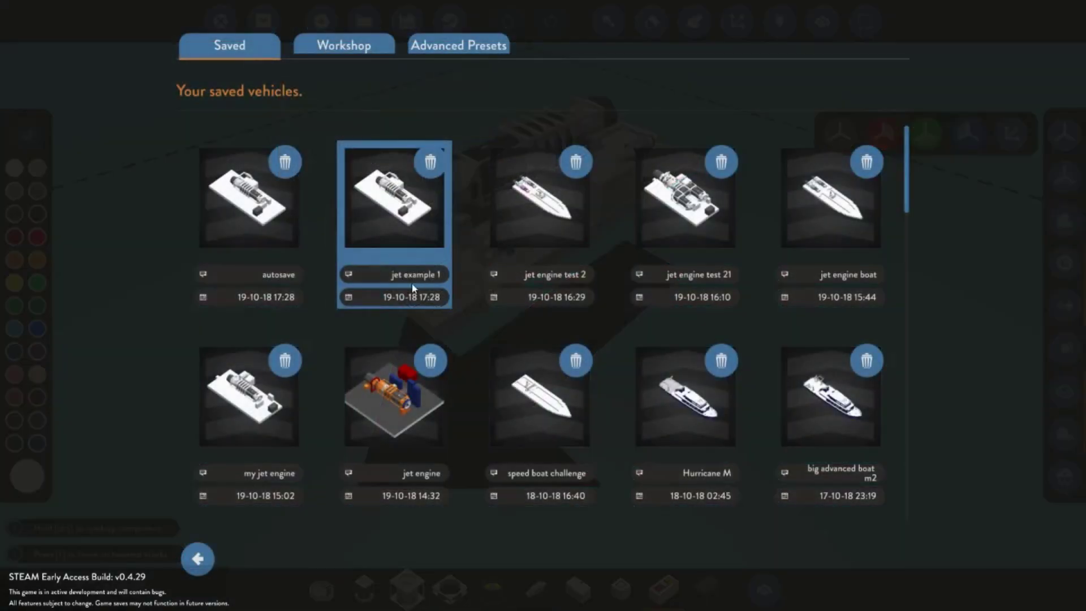
{"action": "left_click", "coordinate": [703, 242]}
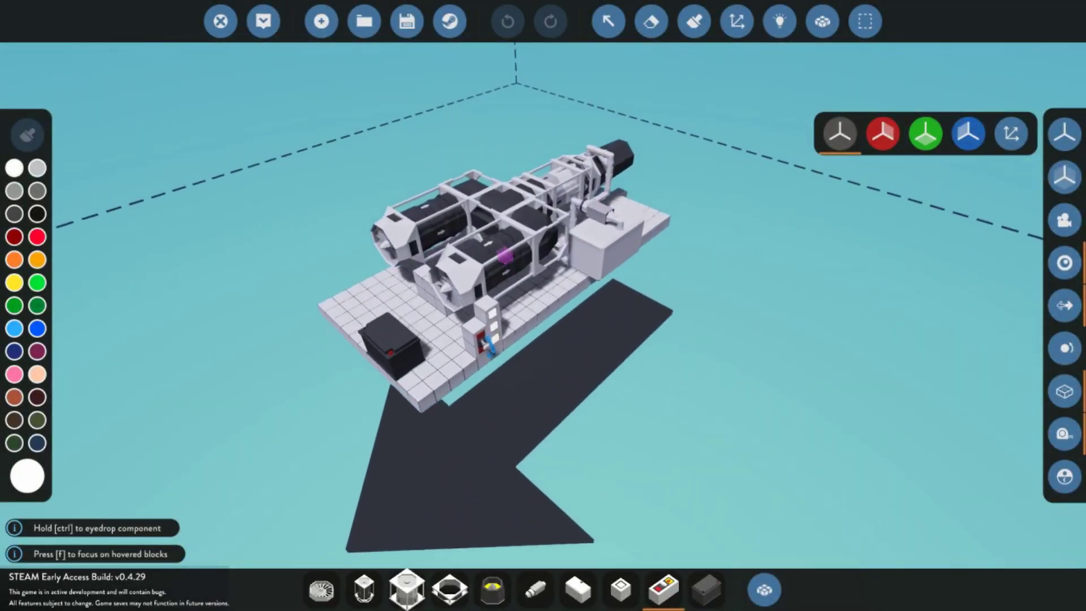
- Examine the loaded twin-intake engine's intakes, merging ducts, combustion section and exhaust in the editor
{"action": "key", "text": "w"}
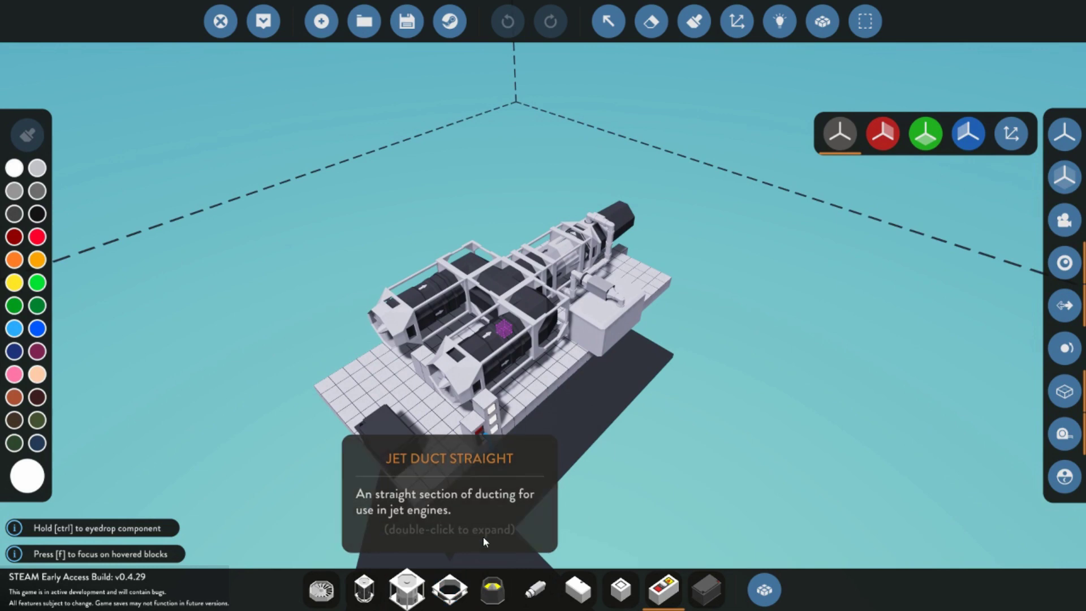
{"action": "key", "text": "a"}
{"action": "key", "text": "w"}
{"action": "key", "text": "d"}
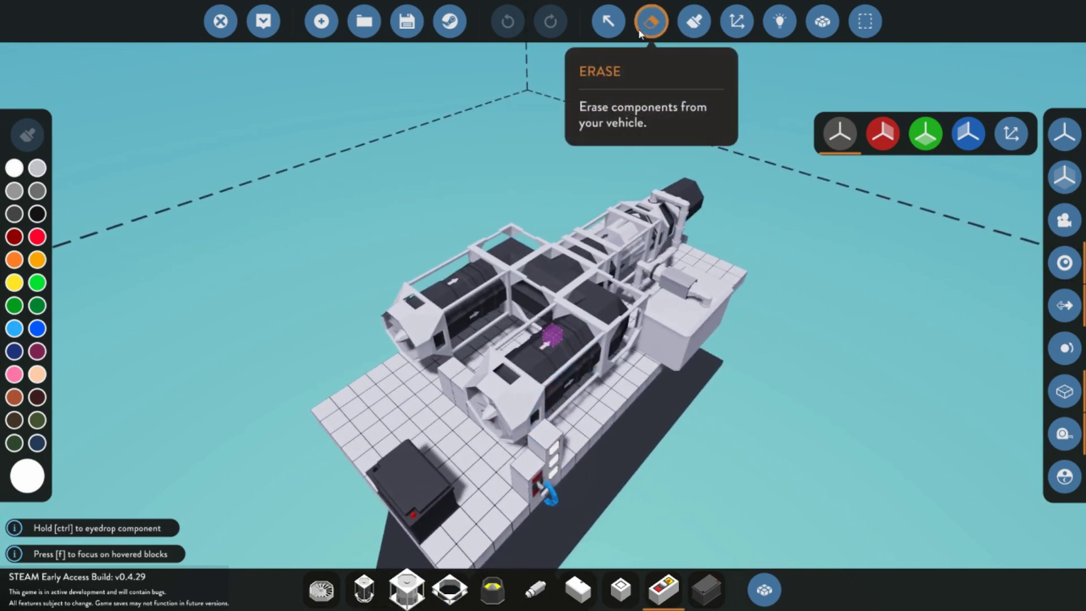
{"action": "key", "text": "w"}
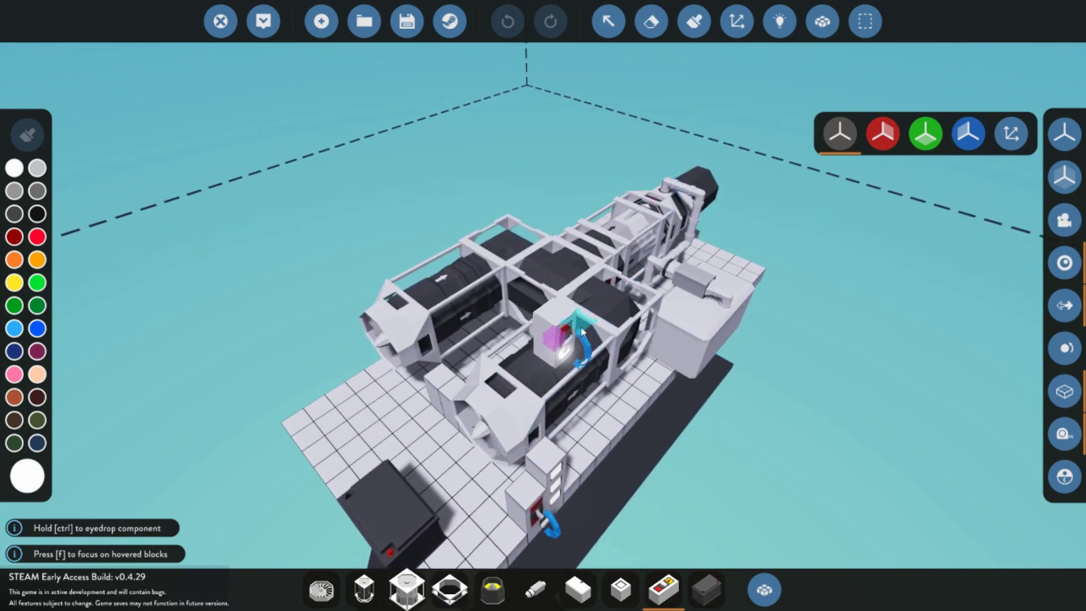
{"action": "scroll", "coordinate": [582, 331], "scroll_direction": "up", "scroll_amount": 2}
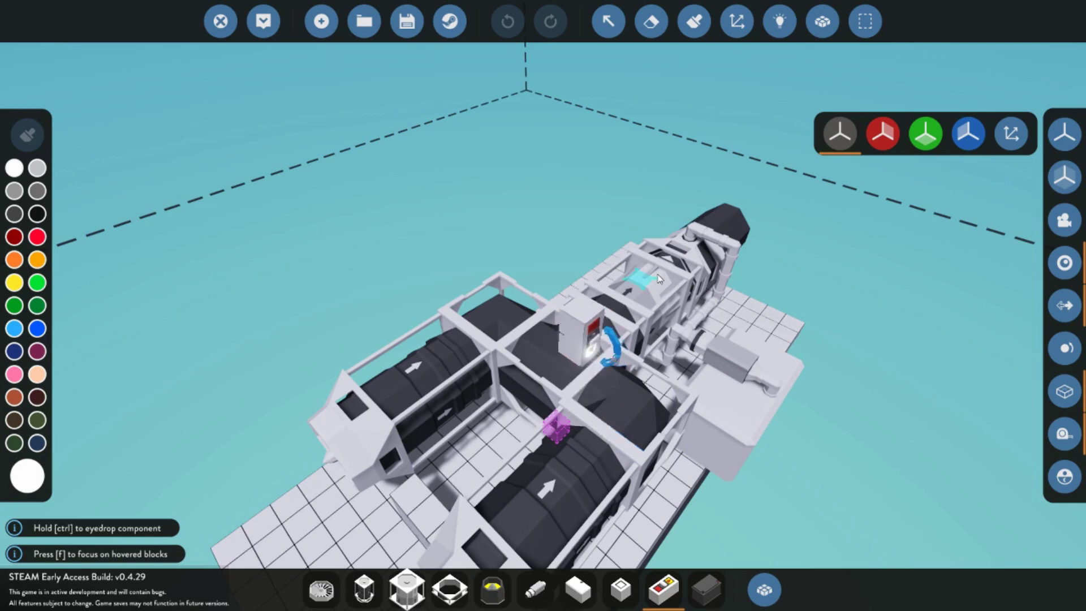
{"action": "key", "text": "d"}
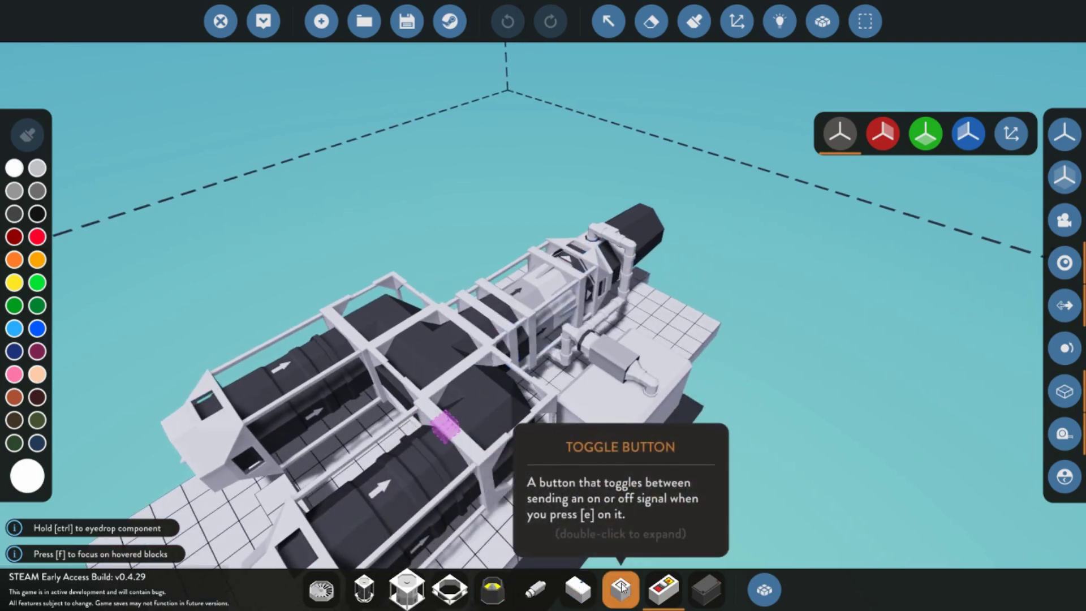
{"action": "left_click", "coordinate": [620, 589]}
{"action": "key", "text": "d"}
{"action": "key", "text": "d"}
{"action": "key", "text": "w"}
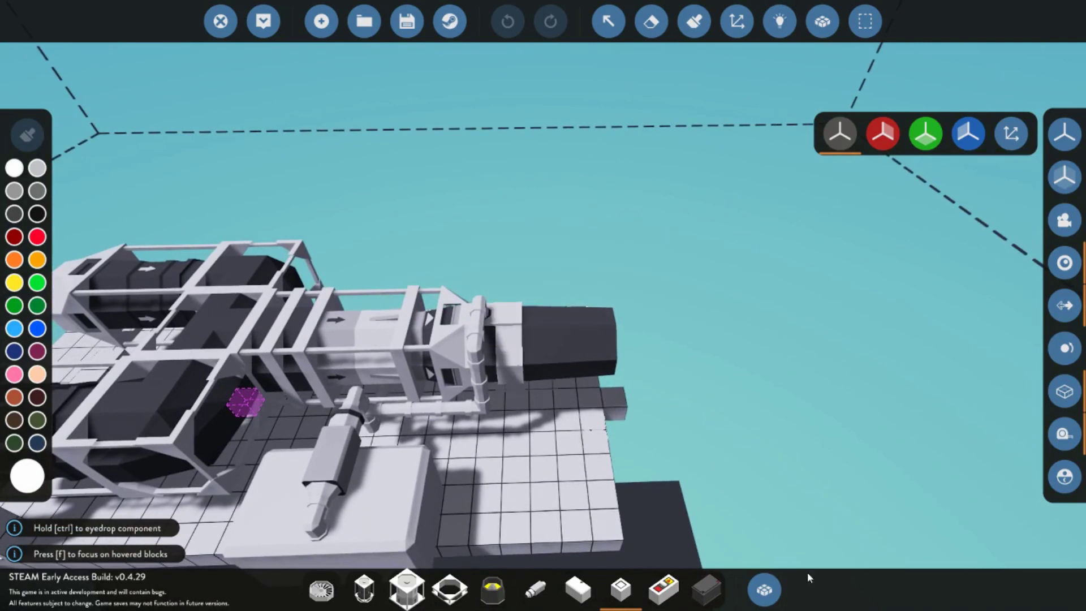
- Look over the jet engine parts in the component inventory and examine the whole twin-intake assembly from the side
{"action": "left_click", "coordinate": [764, 590]}
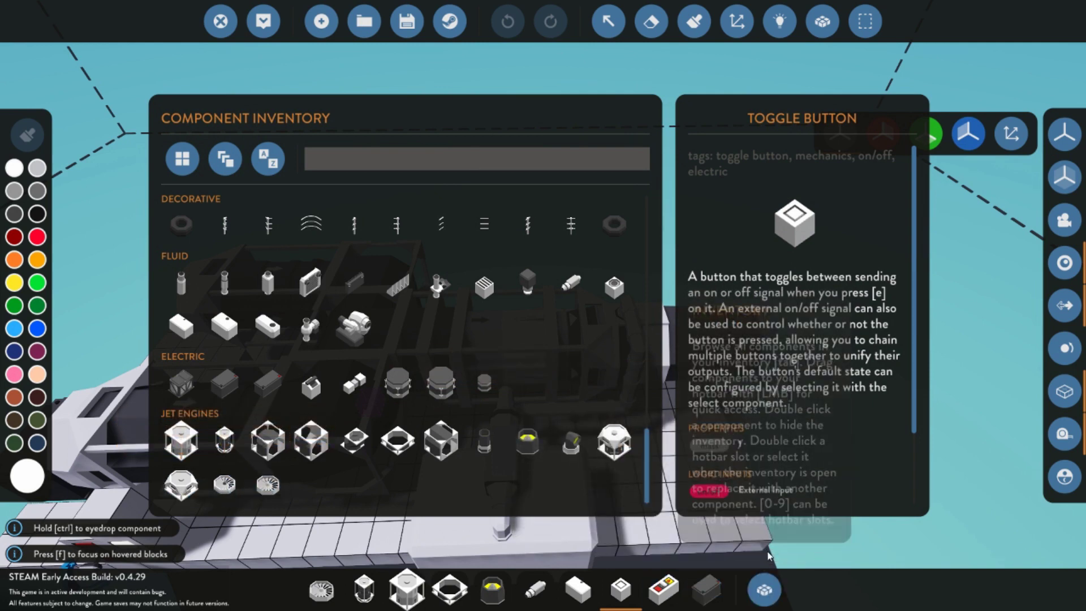
{"action": "left_click", "coordinate": [764, 590]}
{"action": "key", "text": "s"}
{"action": "key", "text": "a"}
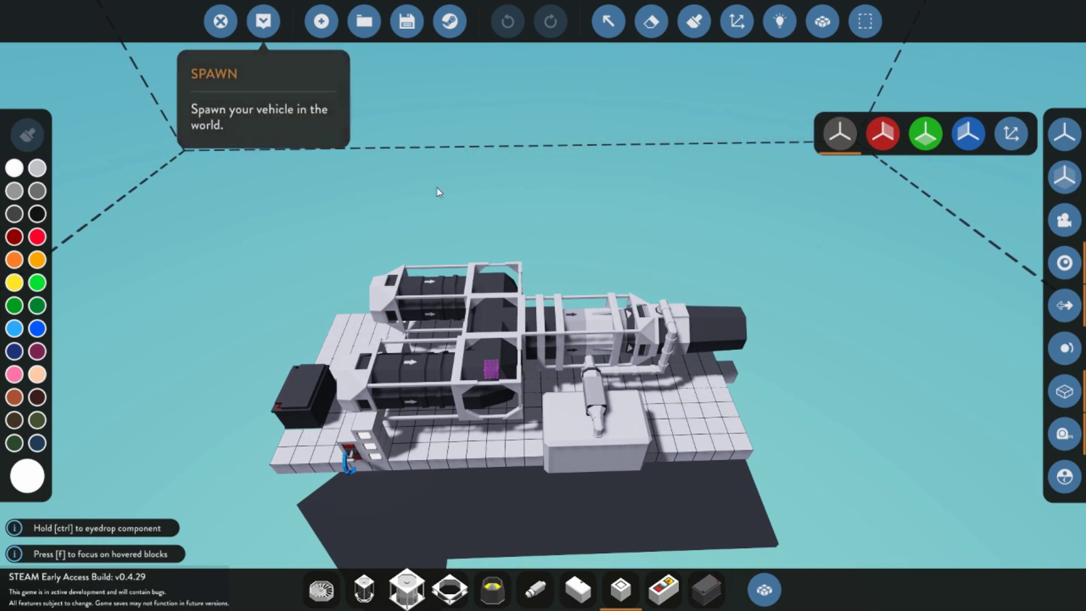
{"action": "key", "text": "a"}
{"action": "key", "text": "d"}
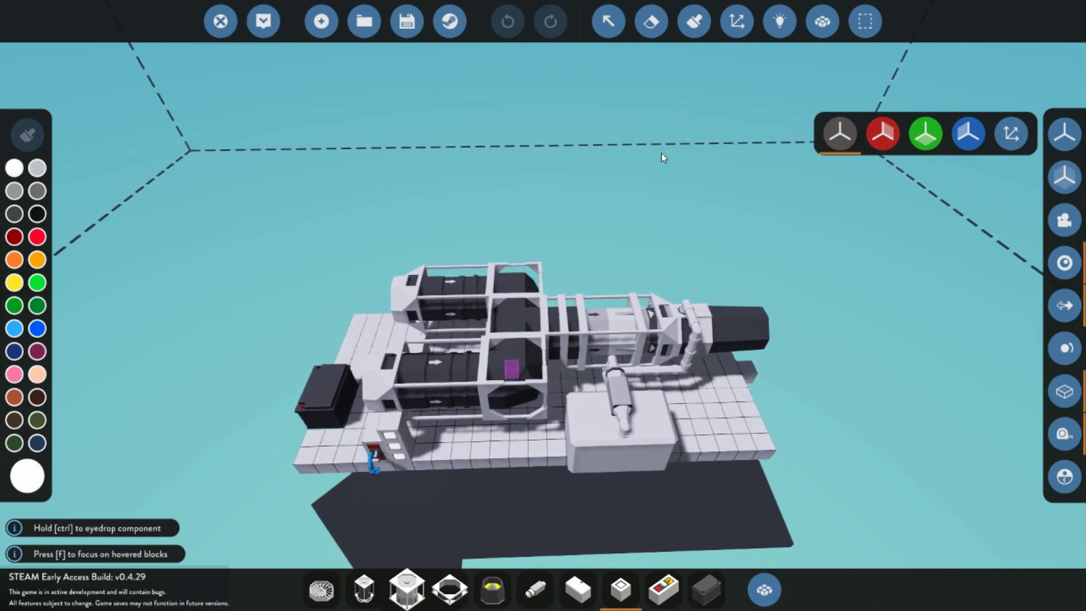
{"action": "key", "text": "d"}
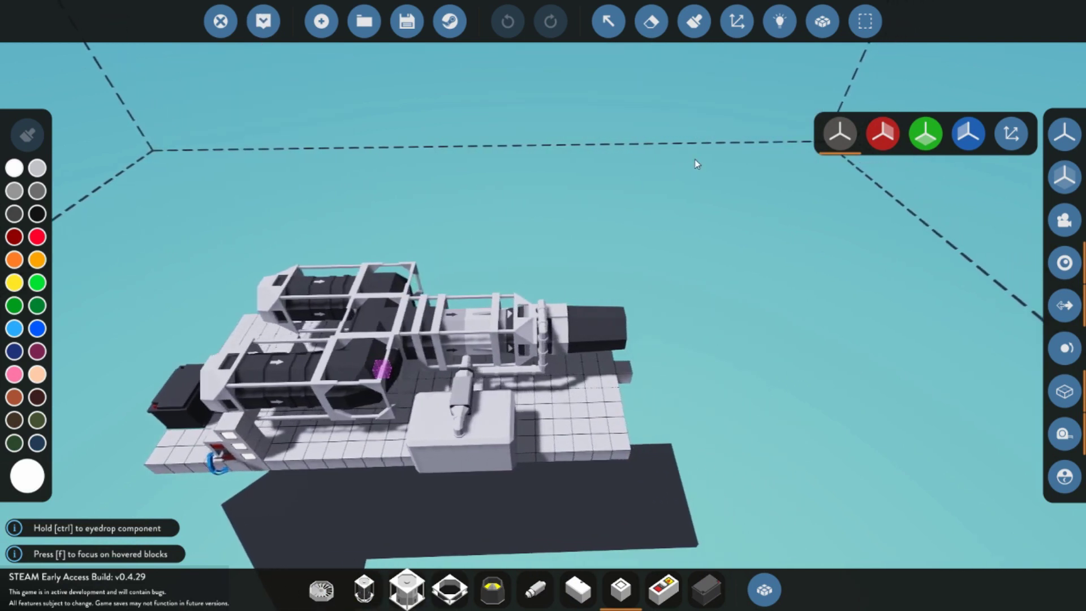
{"action": "key", "text": "a"}
{"action": "key", "text": "w"}
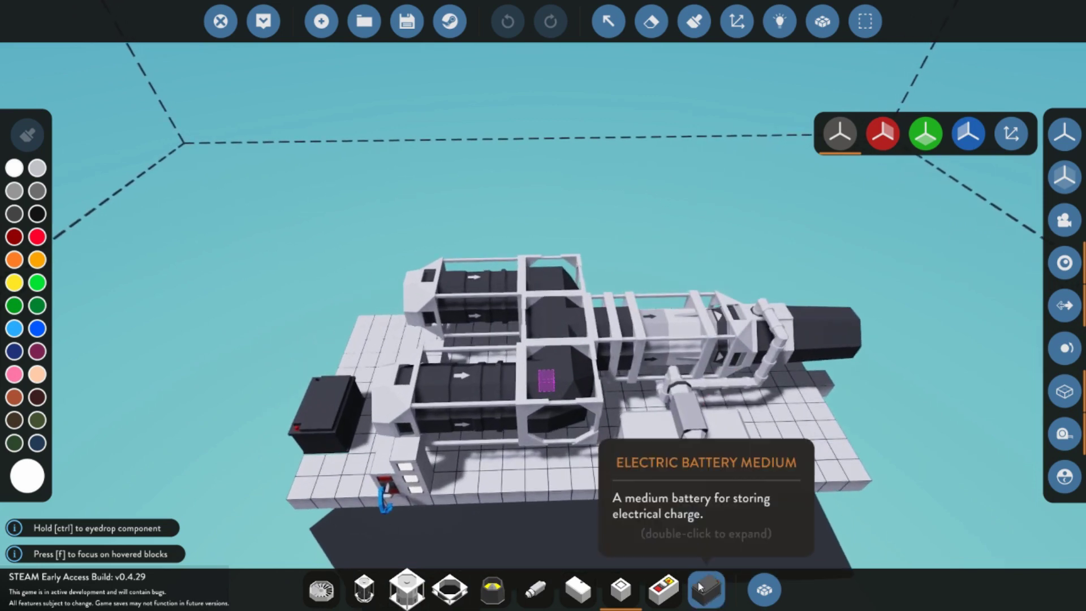
{"action": "key", "text": "d"}
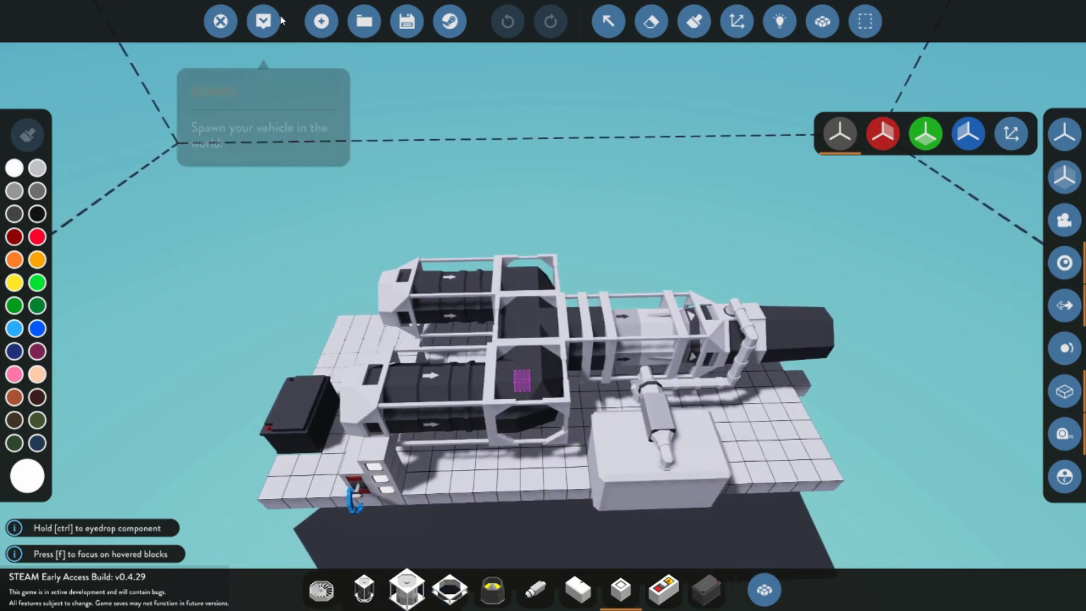
- Spawn the twin-intake engine in the world and walk up to it in the hangar
{"action": "left_click", "coordinate": [263, 21]}
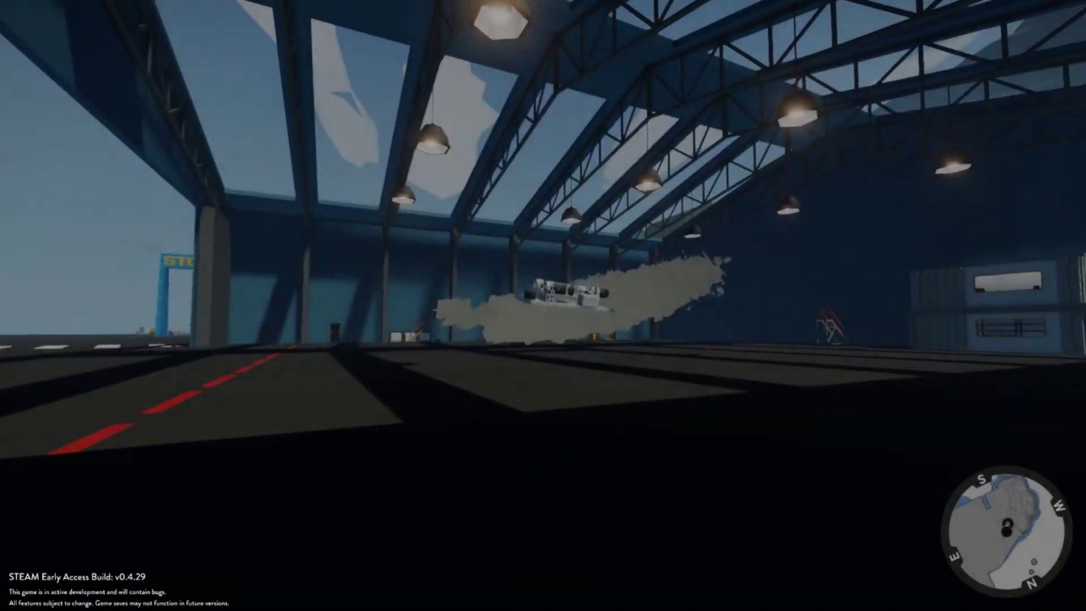
{"action": "key", "text": "w"}
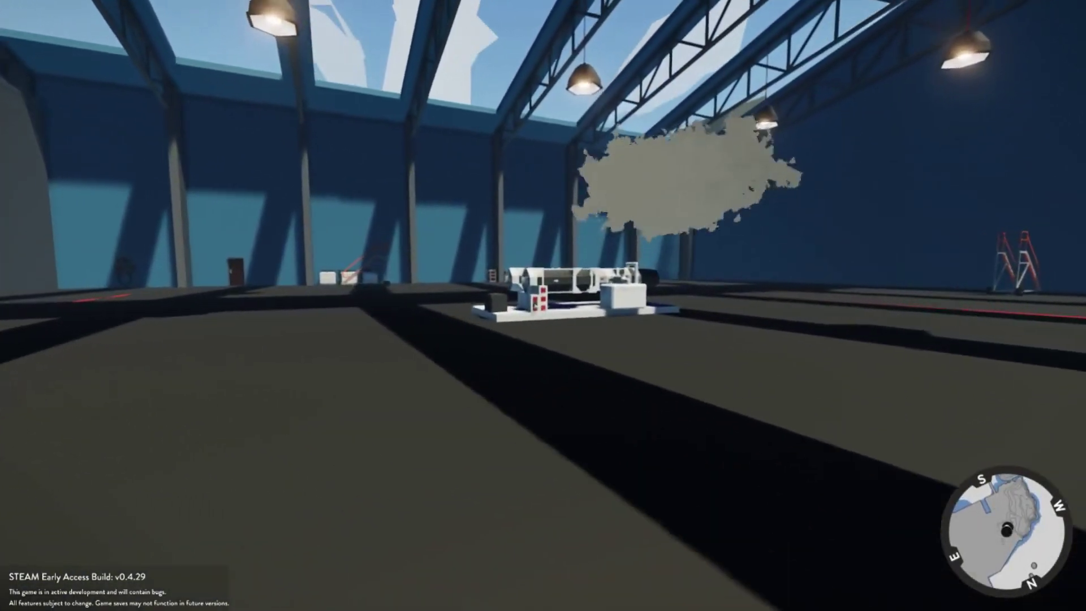
{"action": "key", "text": "w"}
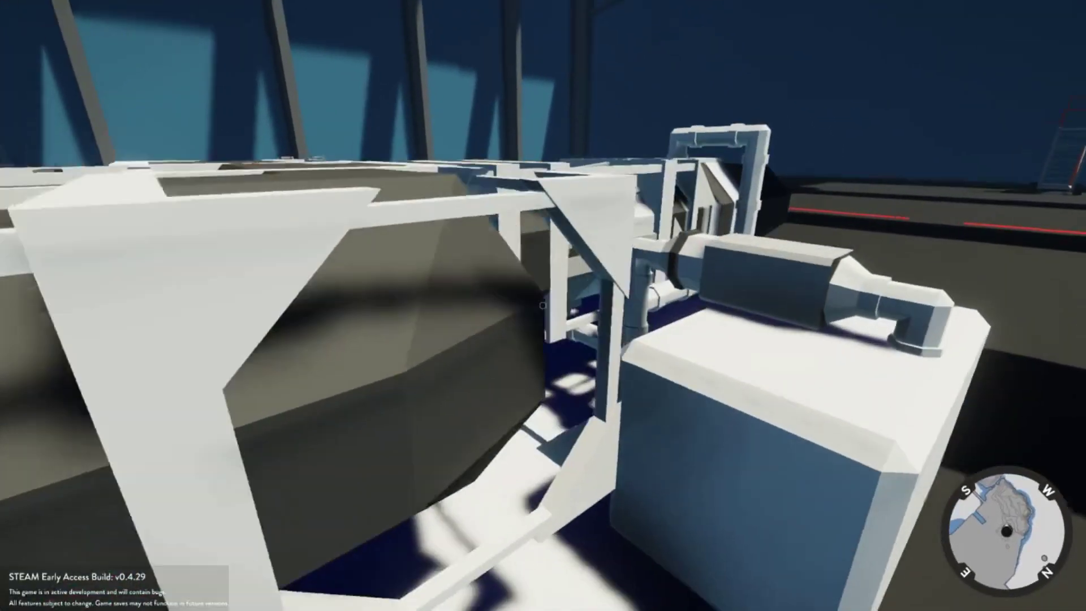
- Examine the spawned engine's fuel piping, exhaust, merging ducts and both intake fans from above, the side and the front
{"action": "key", "text": "w"}
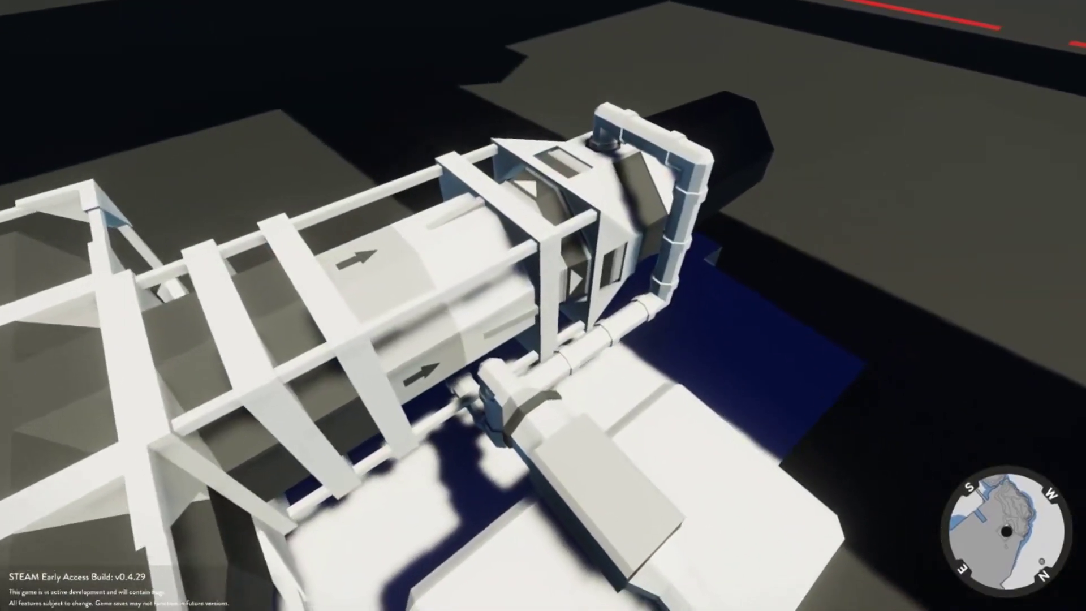
{"action": "key", "text": "space"}
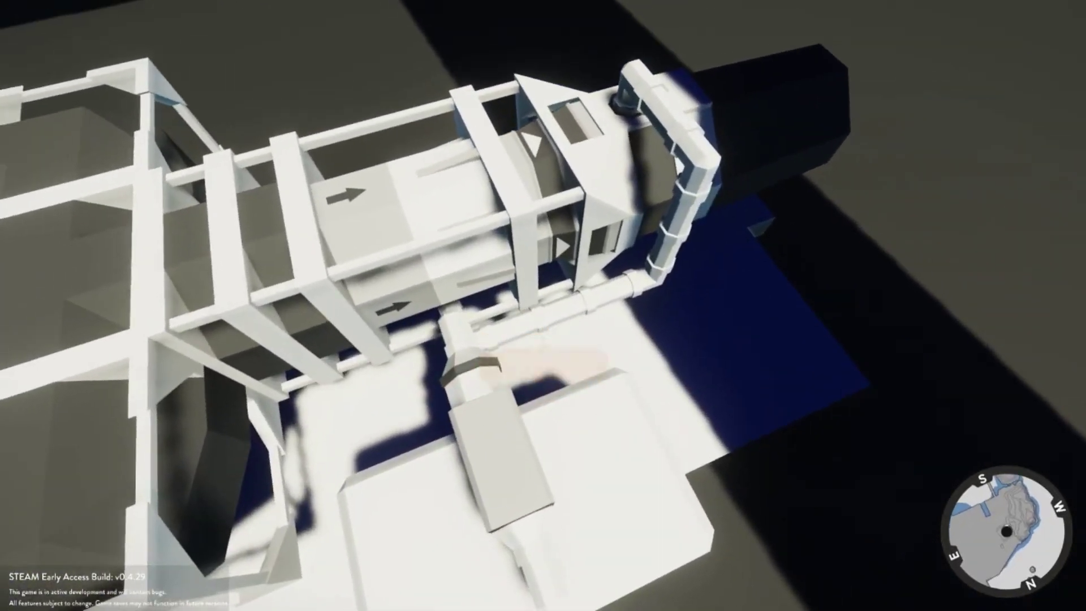
{"action": "key", "text": "d"}
{"action": "key", "text": "s"}
{"action": "key", "text": "d"}
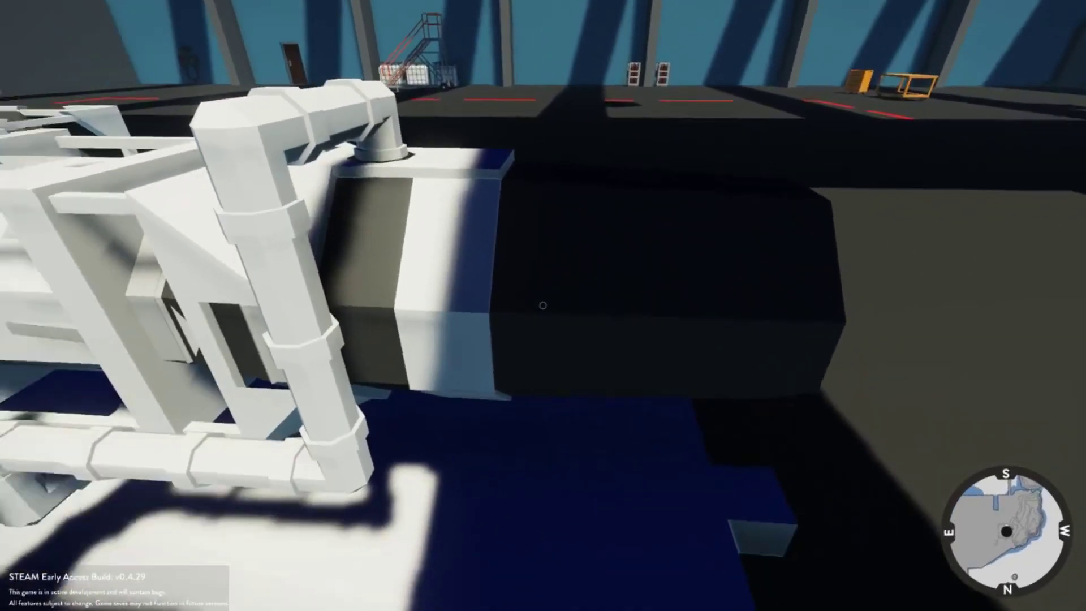
{"action": "key", "text": "s"}
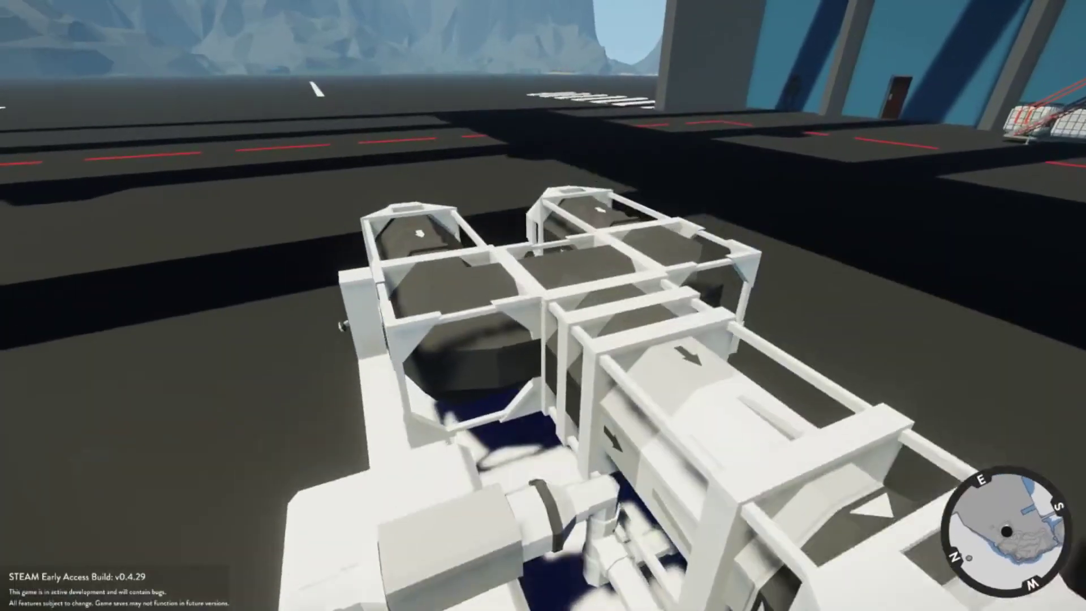
{"action": "key", "text": "w"}
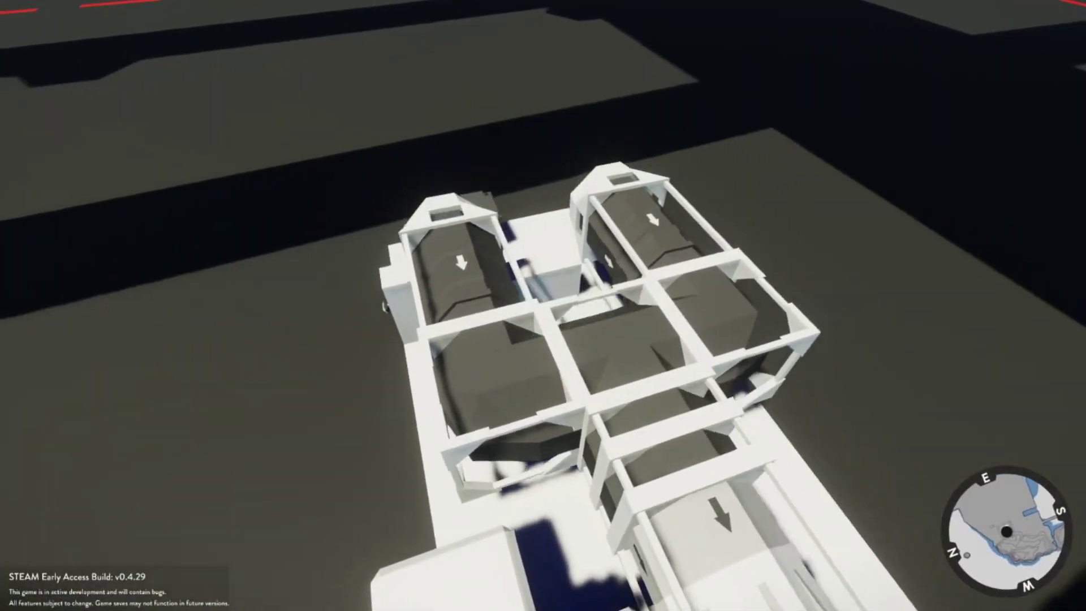
{"action": "key", "text": "a"}
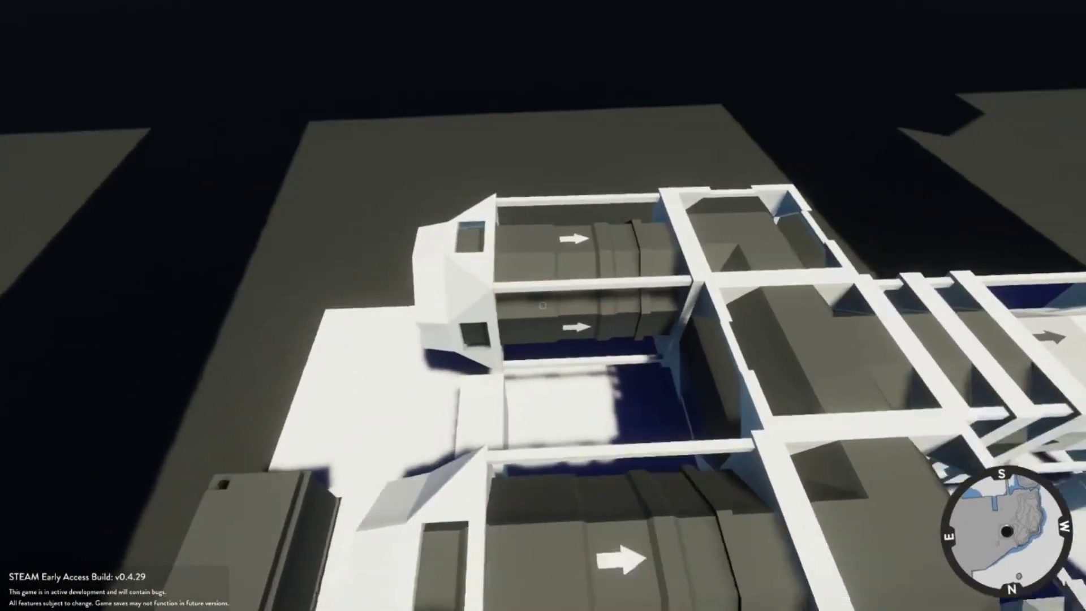
{"action": "key", "text": "s"}
{"action": "key", "text": "s"}
{"action": "key", "text": "d"}
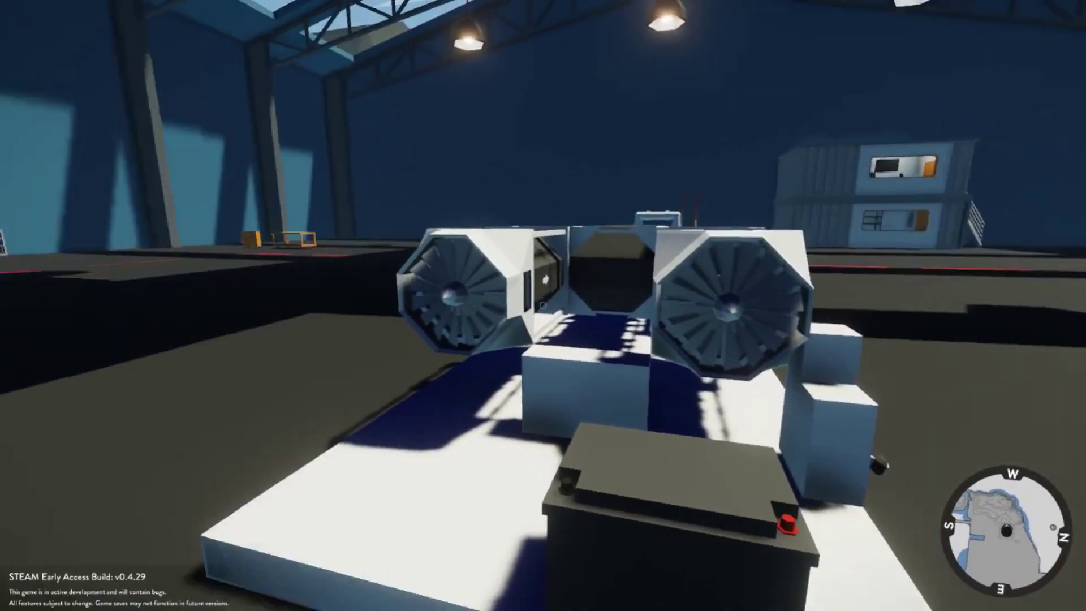
- Switch on the middle and lower toggle buttons and raise the throttle lever to 0.35
{"action": "key", "text": "e"}
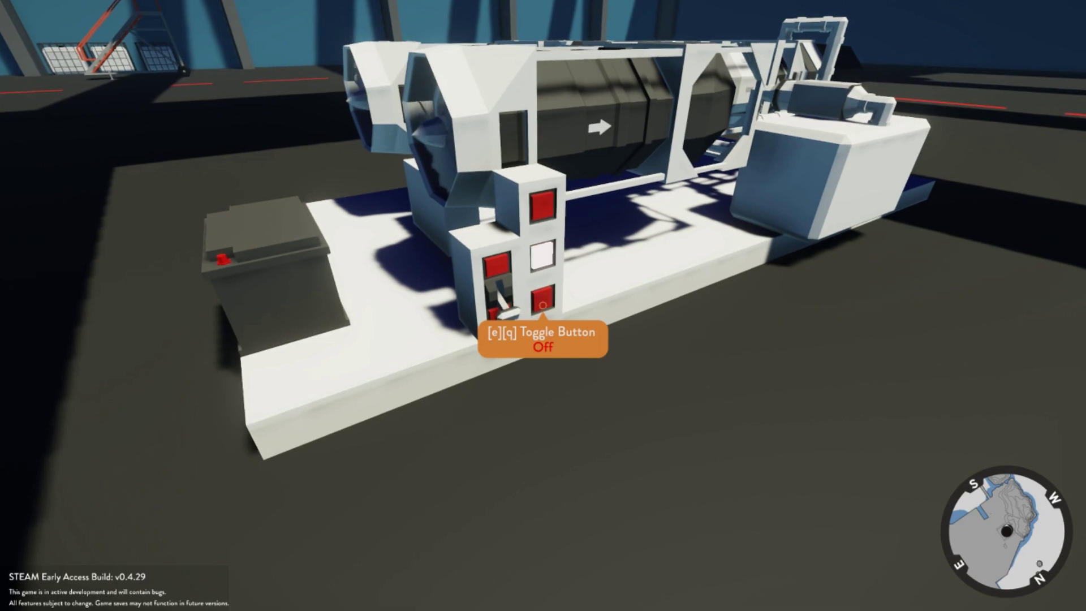
{"action": "key", "text": "space"}
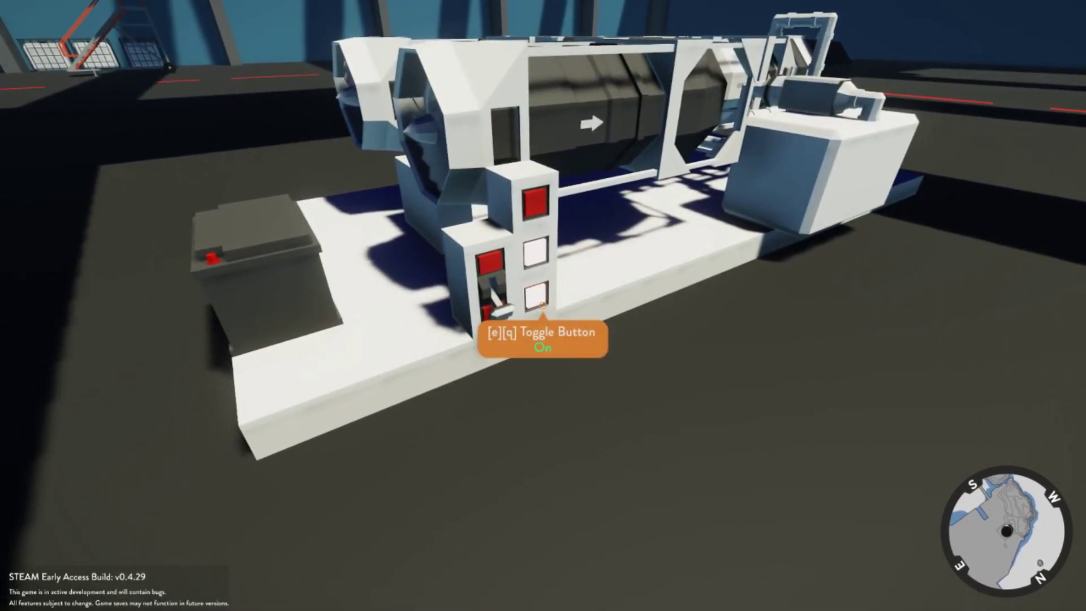
{"action": "key", "text": "s"}
{"action": "key", "text": "e"}
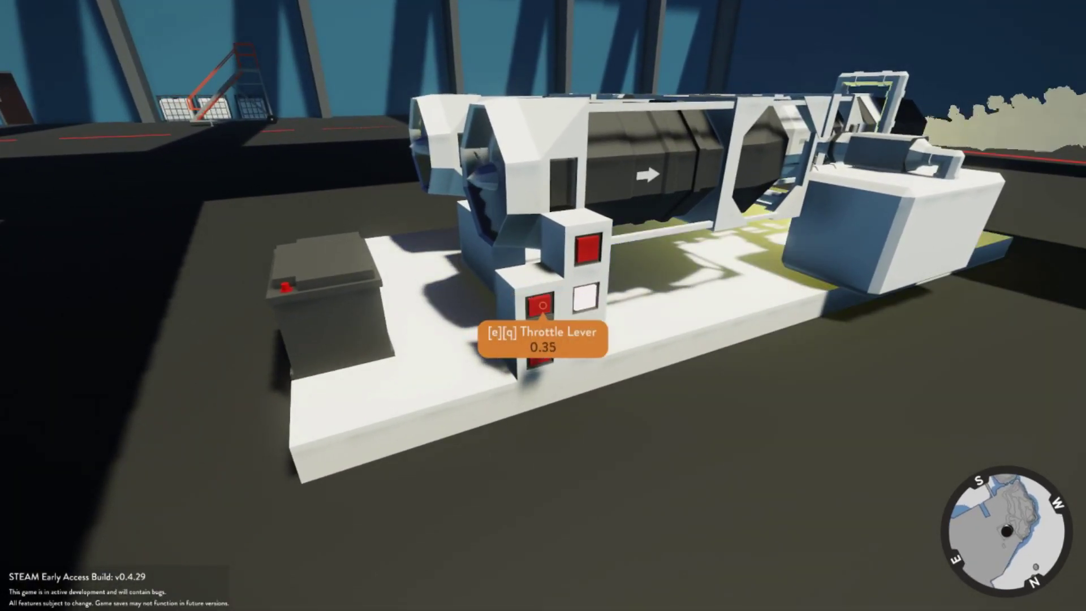
- Inspect the running engine's exhaust and intake fans, and raise the throttle lever to 1.00
{"action": "key", "text": "d"}
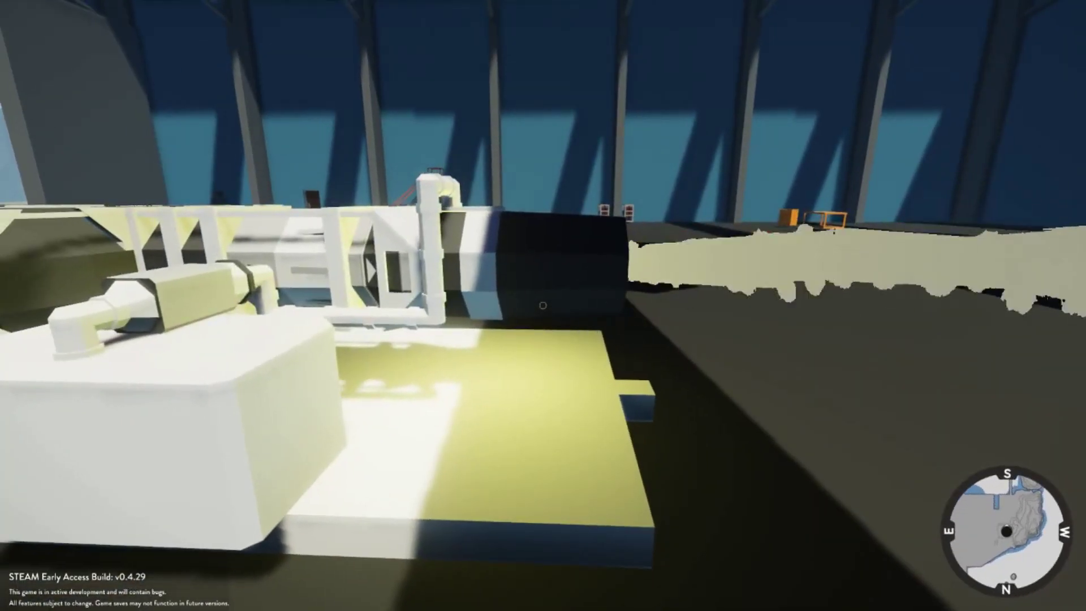
{"action": "key", "text": "a"}
{"action": "key", "text": "a"}
{"action": "key", "text": "w"}
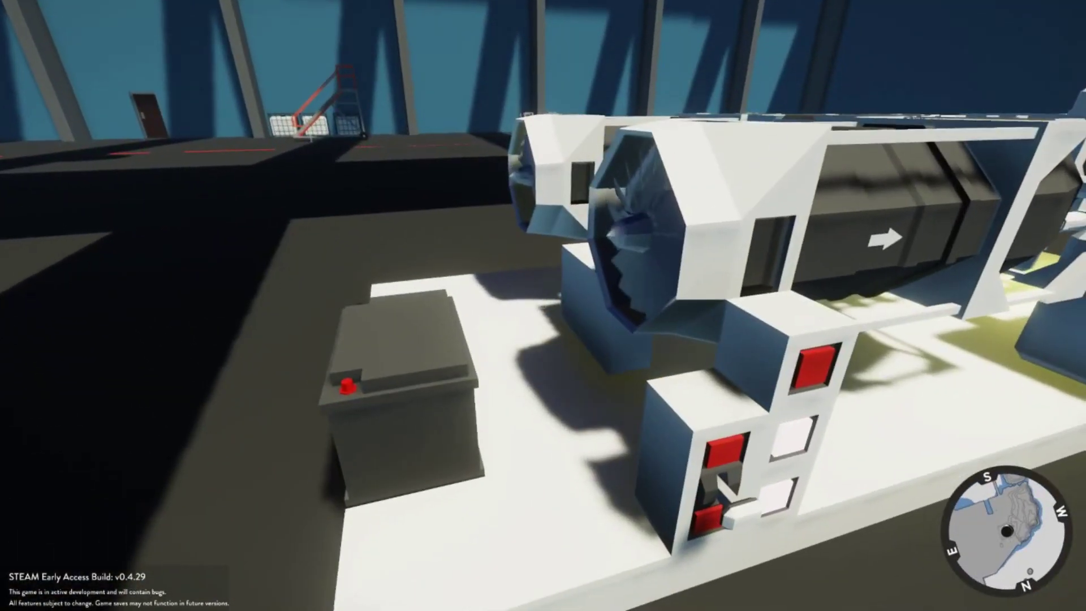
{"action": "key", "text": "s"}
{"action": "key", "text": "e"}
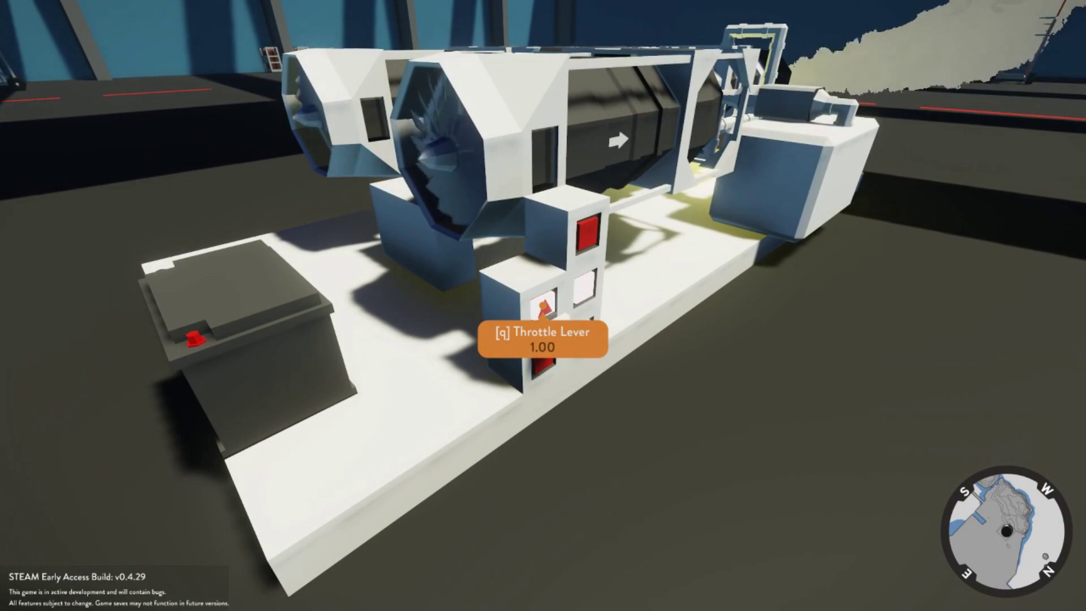
- Walk around the twin-intake engine at full throttle and examine its exhaust, fuel tank side and ducts from above
{"action": "key", "text": "e"}
{"action": "key", "text": "w"}
{"action": "key", "text": "d"}
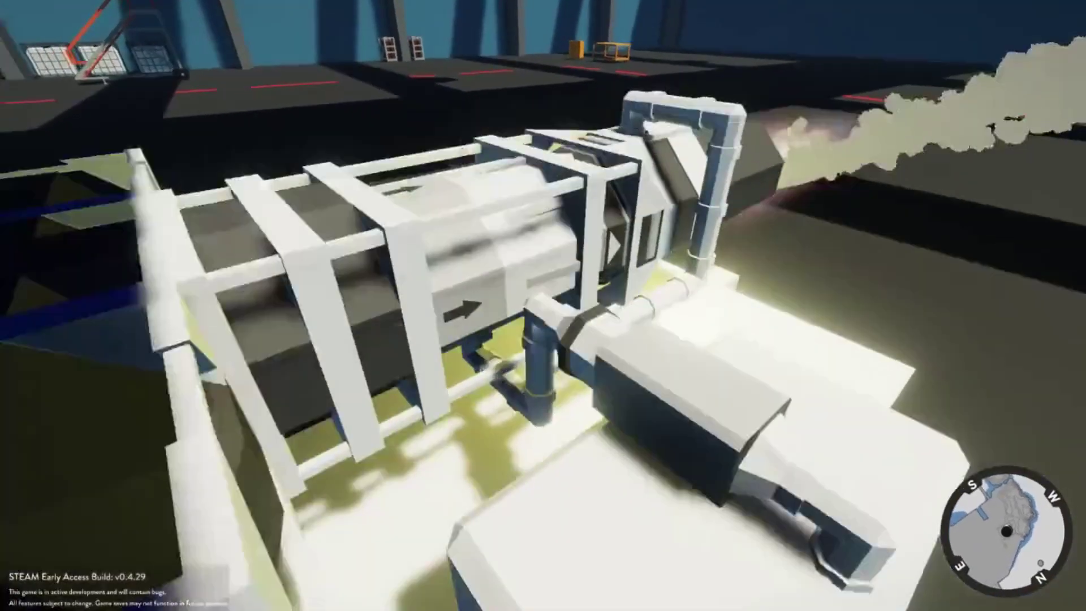
{"action": "key", "text": "s"}
{"action": "key", "text": "d"}
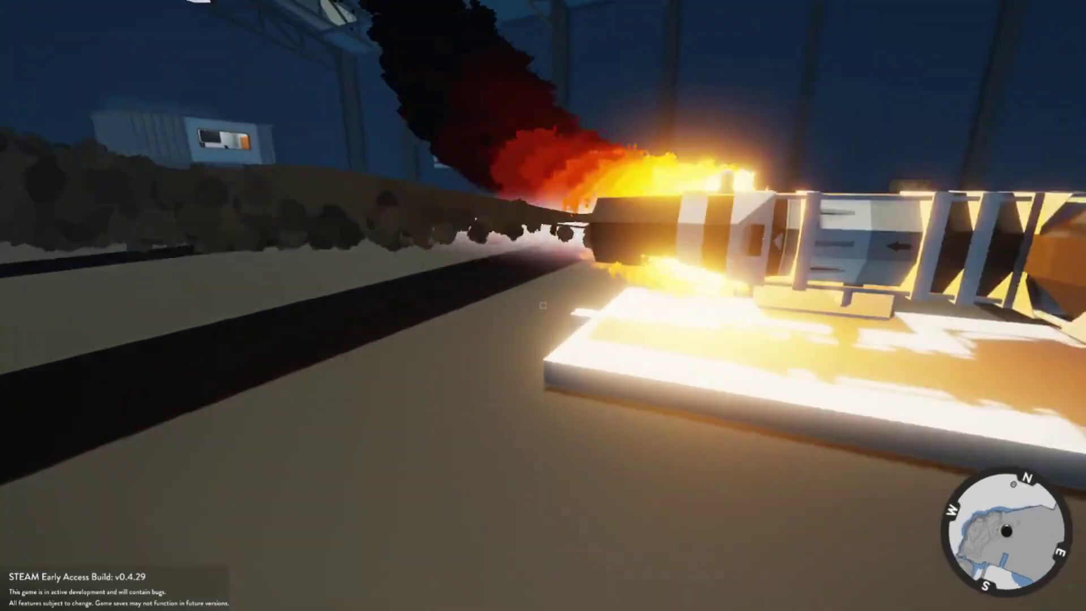
{"action": "key", "text": "w"}
{"action": "key", "text": "w"}
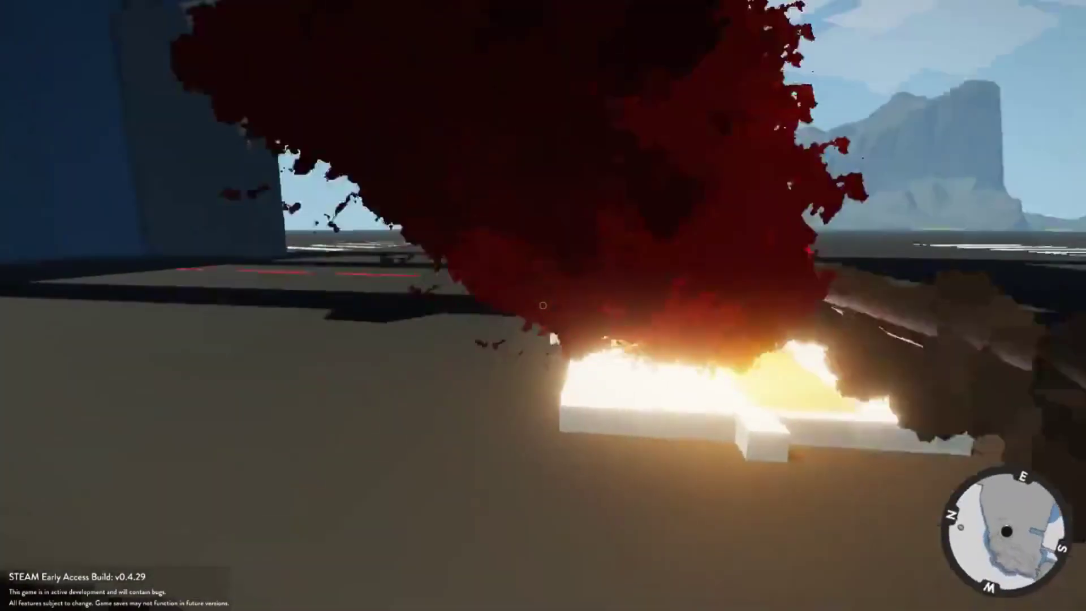
{"action": "key", "text": "w"}
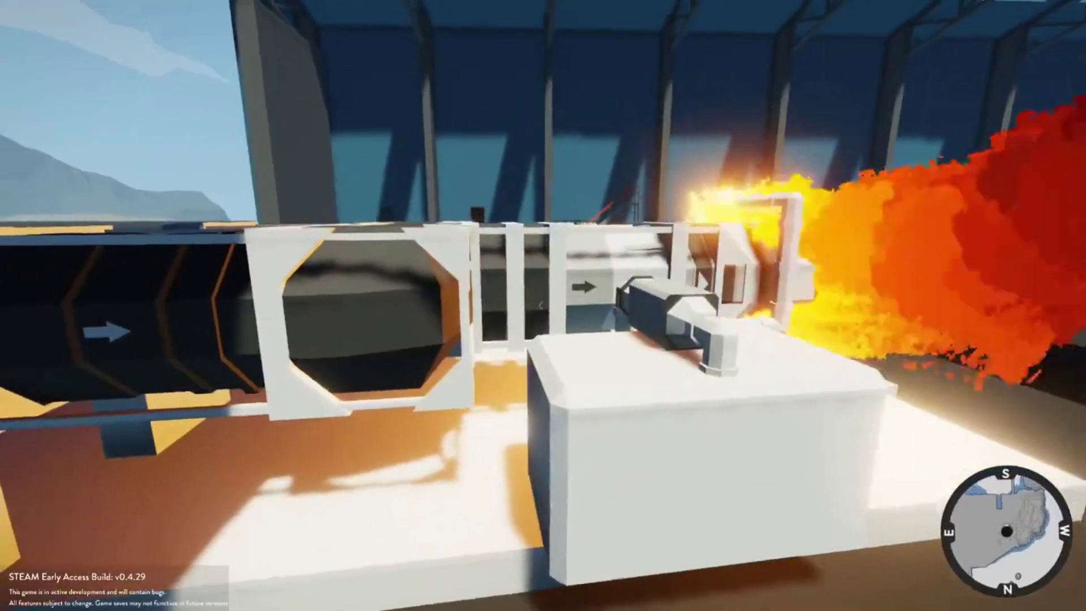
{"action": "key", "text": "space"}
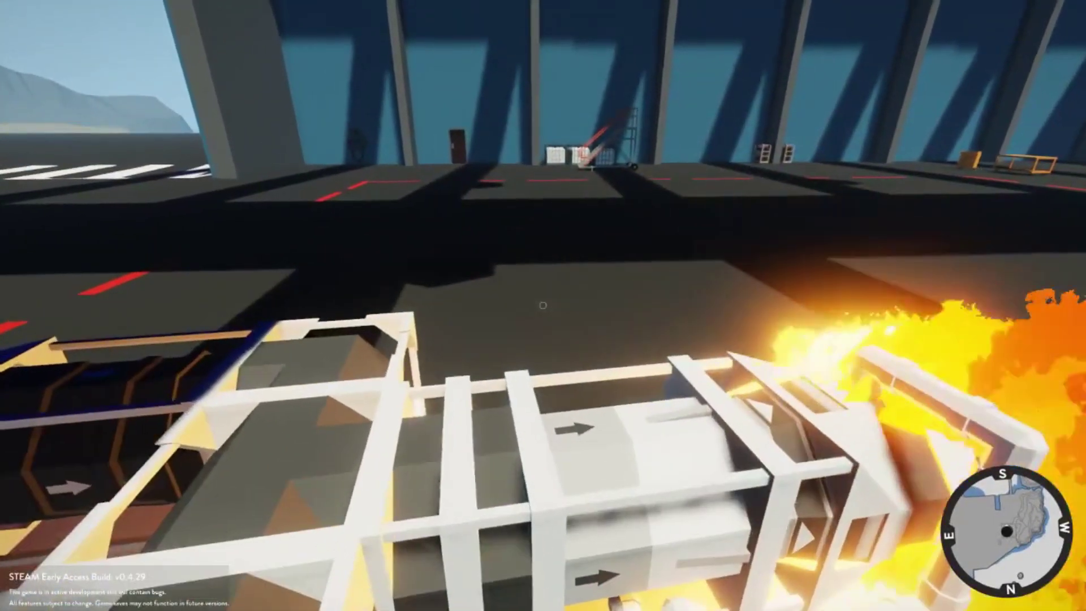
- Return to the vehicle editor and examine the twin-intake engine's electrical and data logic connections
{"action": "key", "text": "r"}
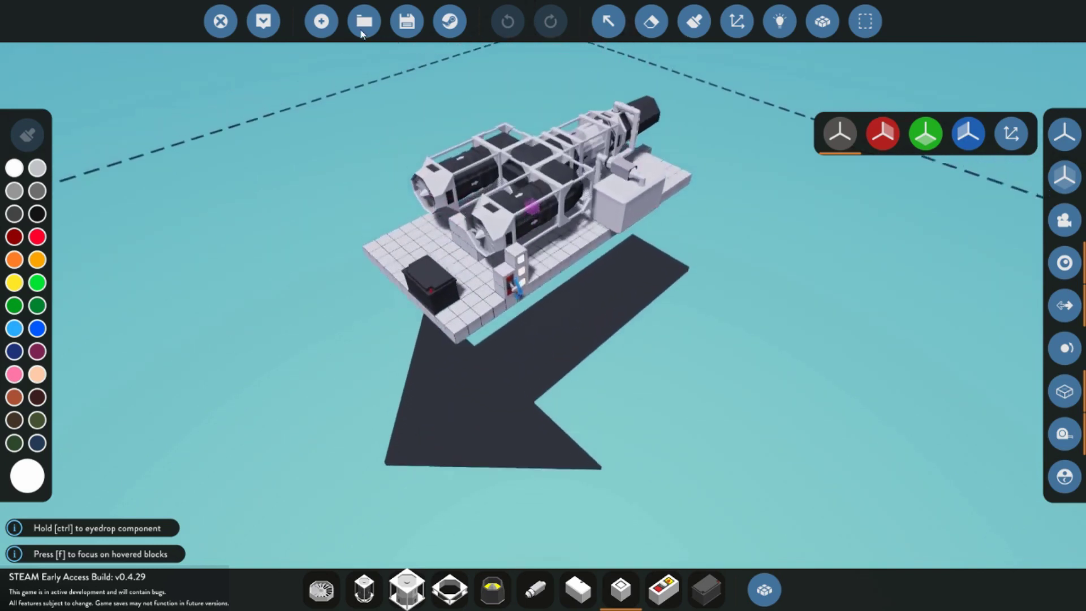
{"action": "left_click", "coordinate": [779, 21]}
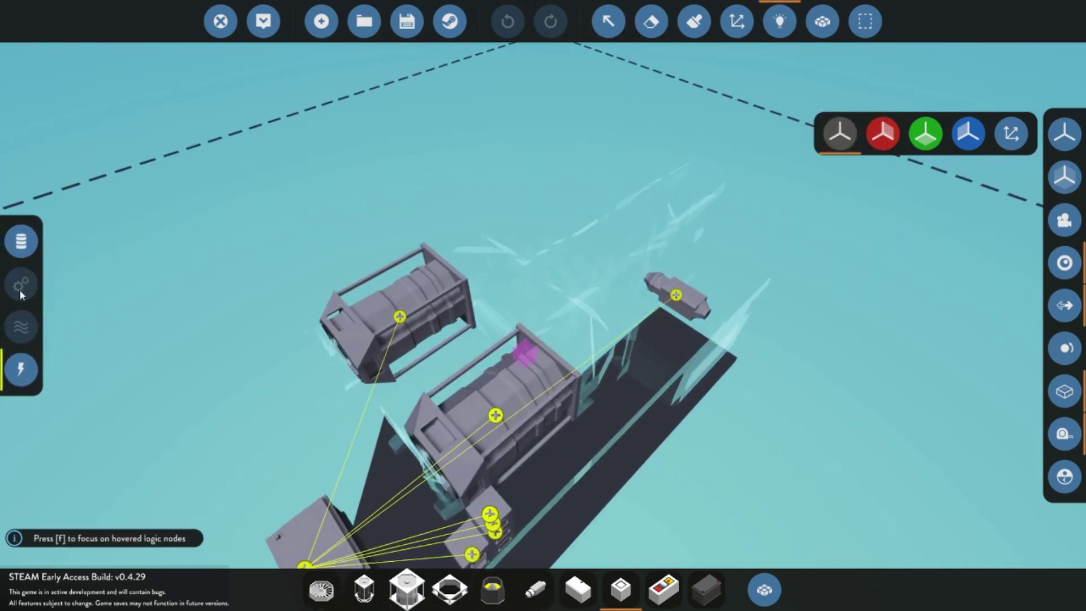
{"action": "left_click", "coordinate": [21, 240]}
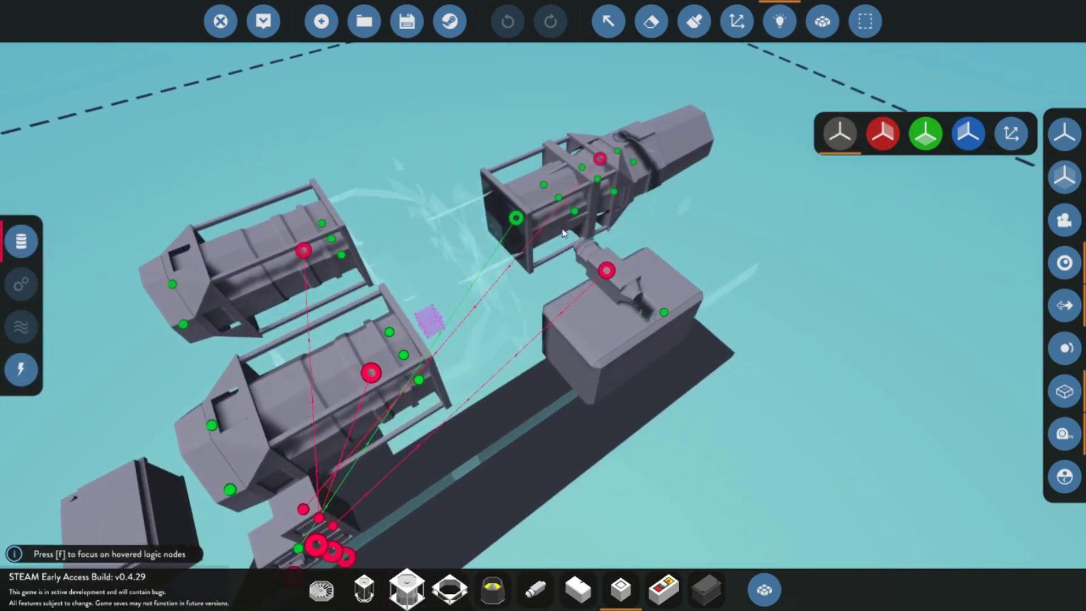
{"action": "key", "text": "w"}
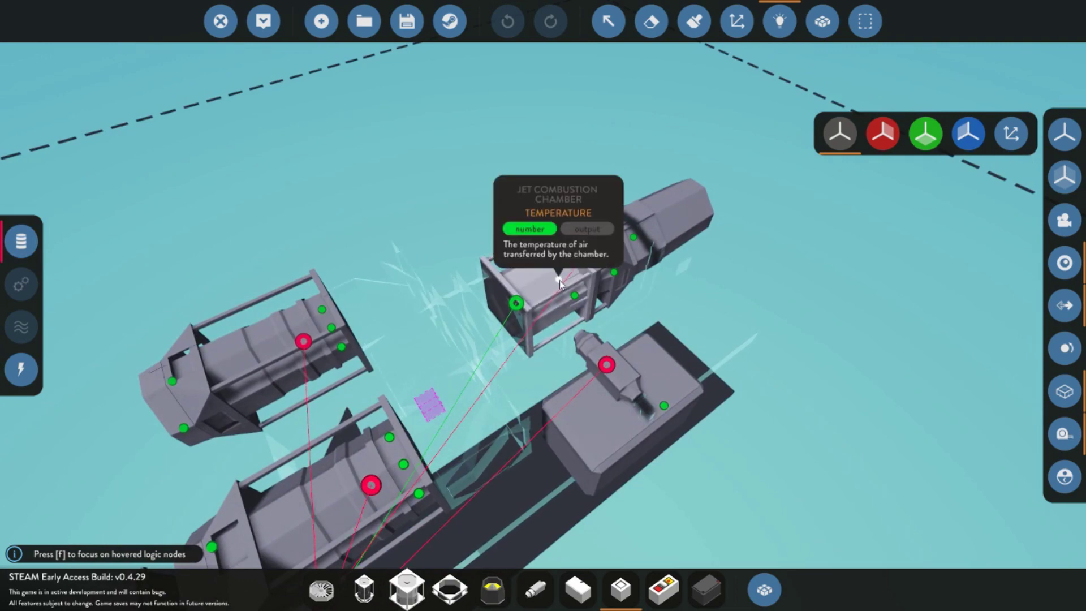
- Load the saved vehicle "jet engine test 2" and leave the logic view to show its full build
{"action": "left_click", "coordinate": [364, 21]}
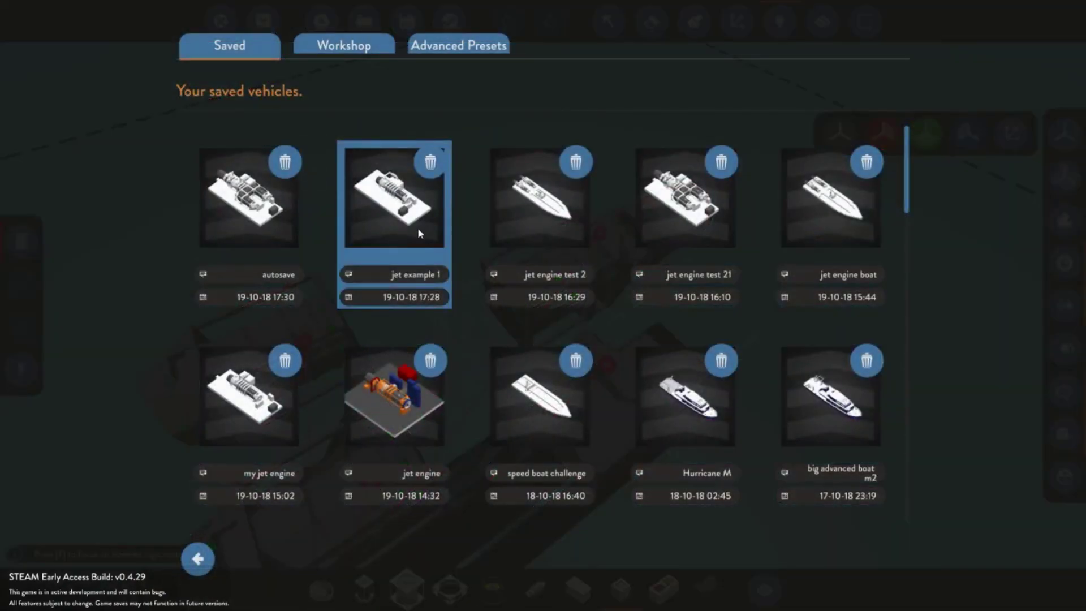
{"action": "left_click", "coordinate": [522, 274]}
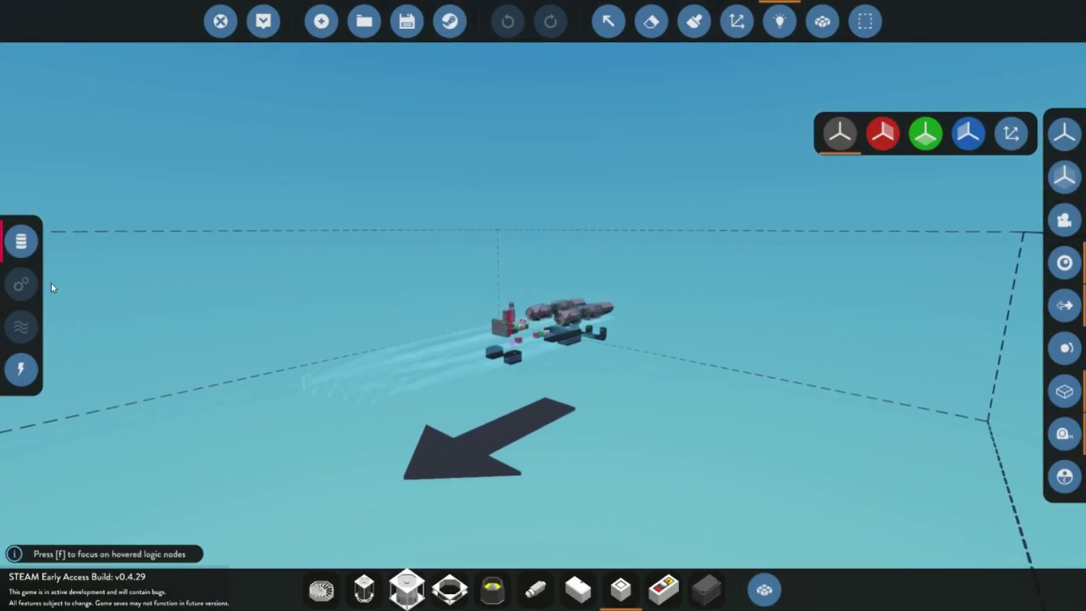
{"action": "left_click", "coordinate": [24, 246]}
{"action": "key", "text": "w"}
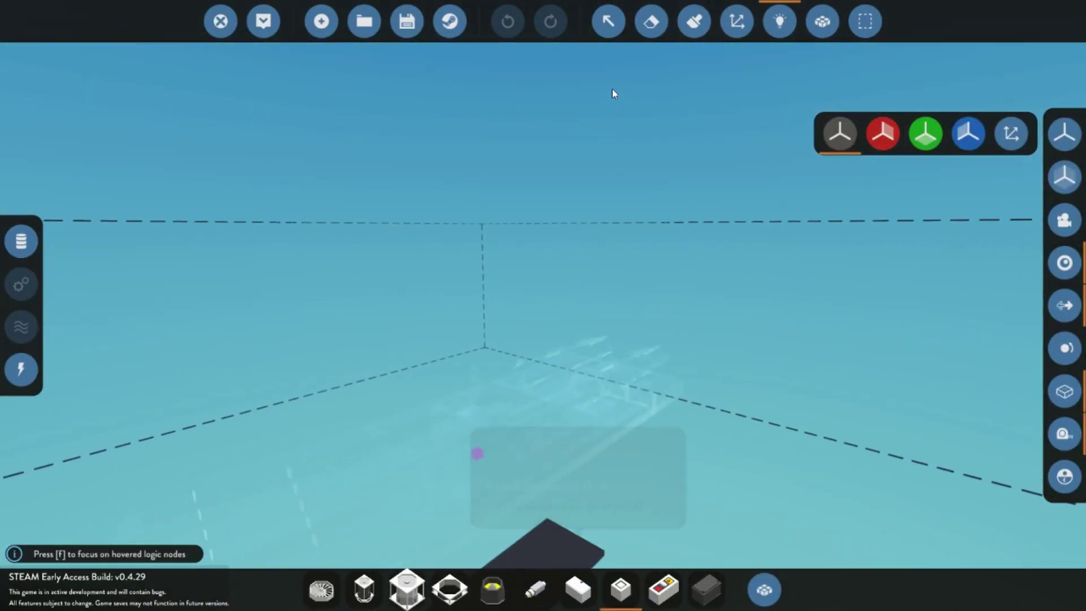
{"action": "left_click", "coordinate": [609, 23]}
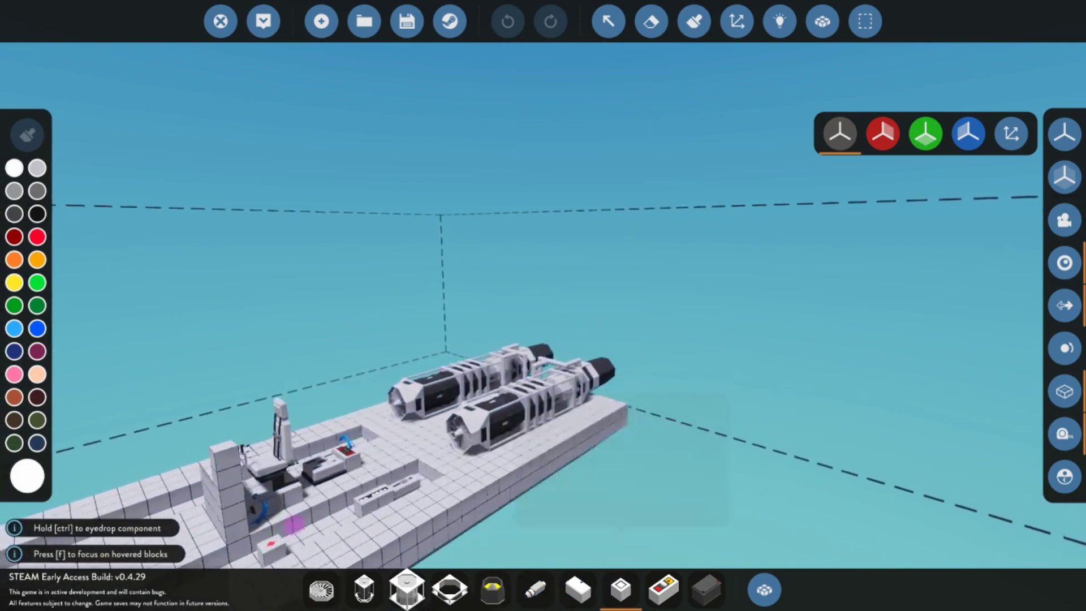
- Examine the boat's stepped deck, pilot seat controls and the two jet engines mounted at the stern
{"action": "left_click_drag", "start_coordinate": [629, 419], "coordinate": [641, 361]}
{"action": "key", "text": "w"}
{"action": "key", "text": "d"}
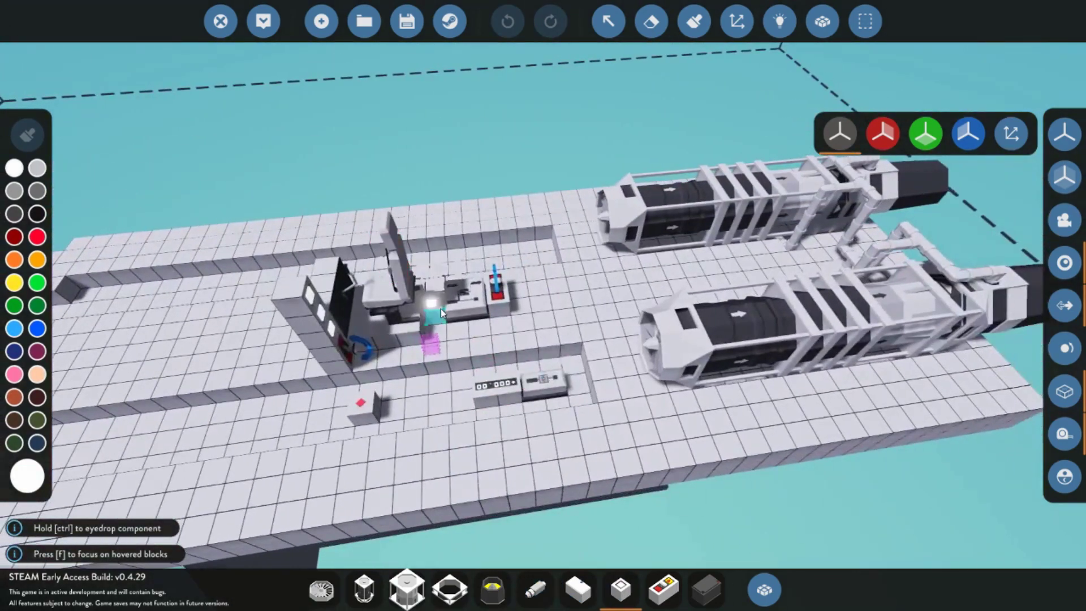
{"action": "key", "text": "d"}
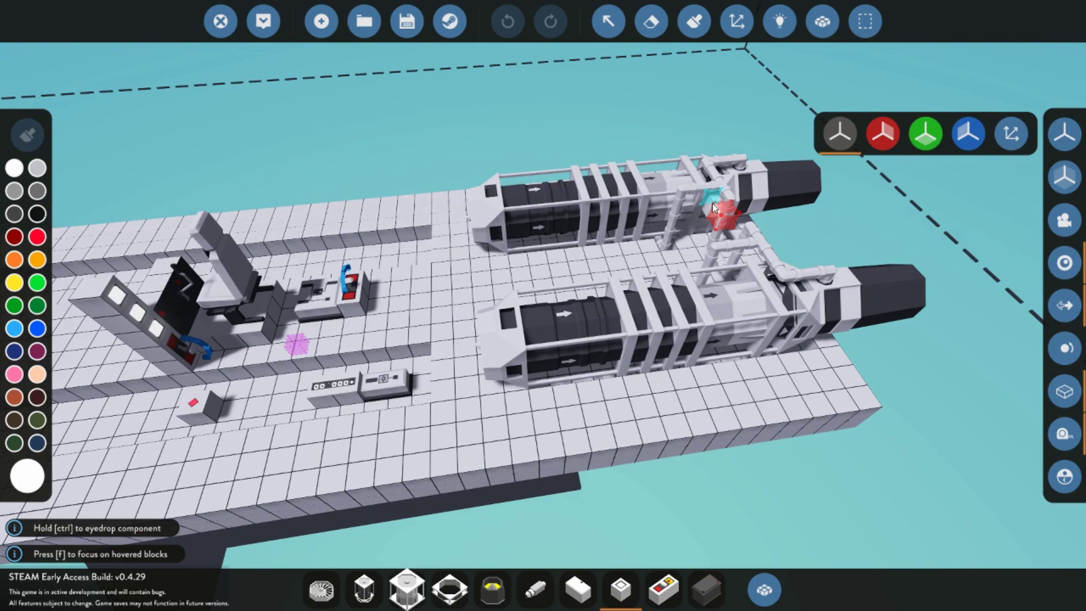
{"action": "key", "text": "s"}
{"action": "key", "text": "a"}
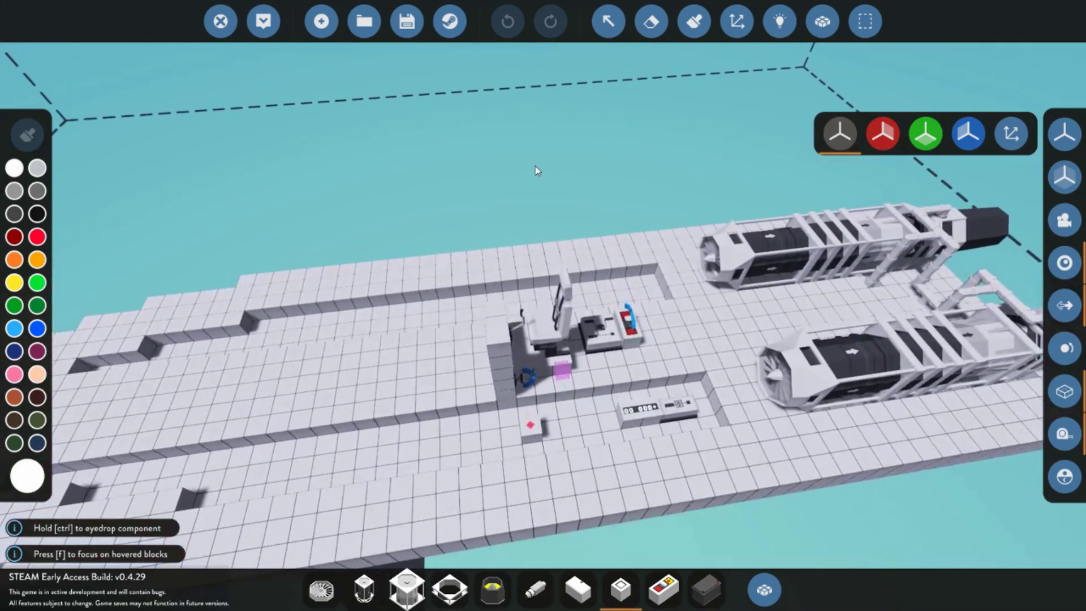
{"action": "key", "text": "w"}
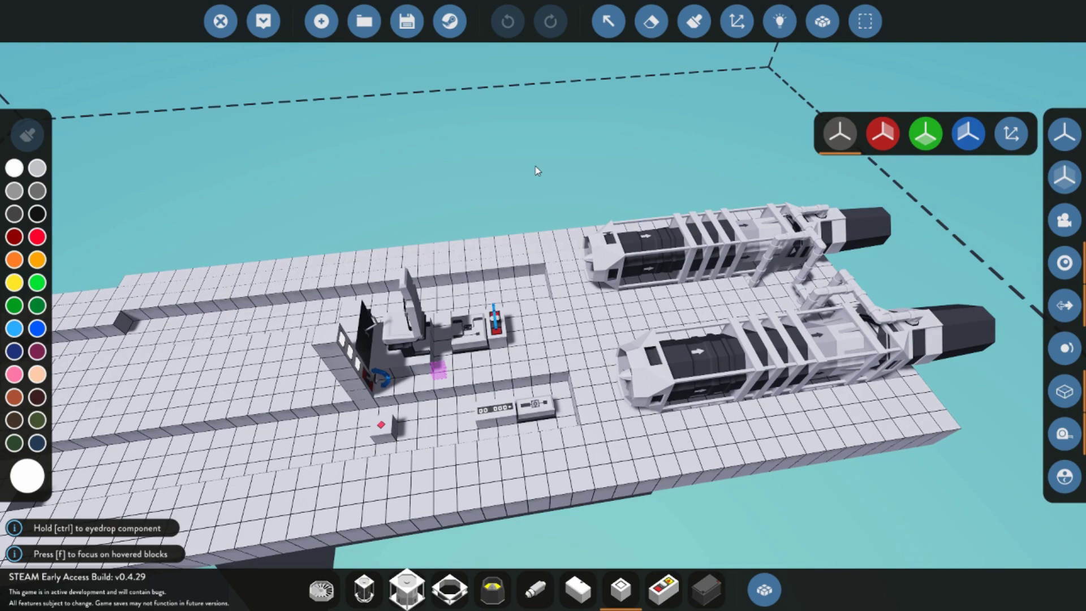
- Inspect the piping between the two jet engines, their exhausts and the stern edge of the boat
{"action": "key", "text": "d"}
{"action": "key", "text": "w"}
{"action": "key", "text": "a"}
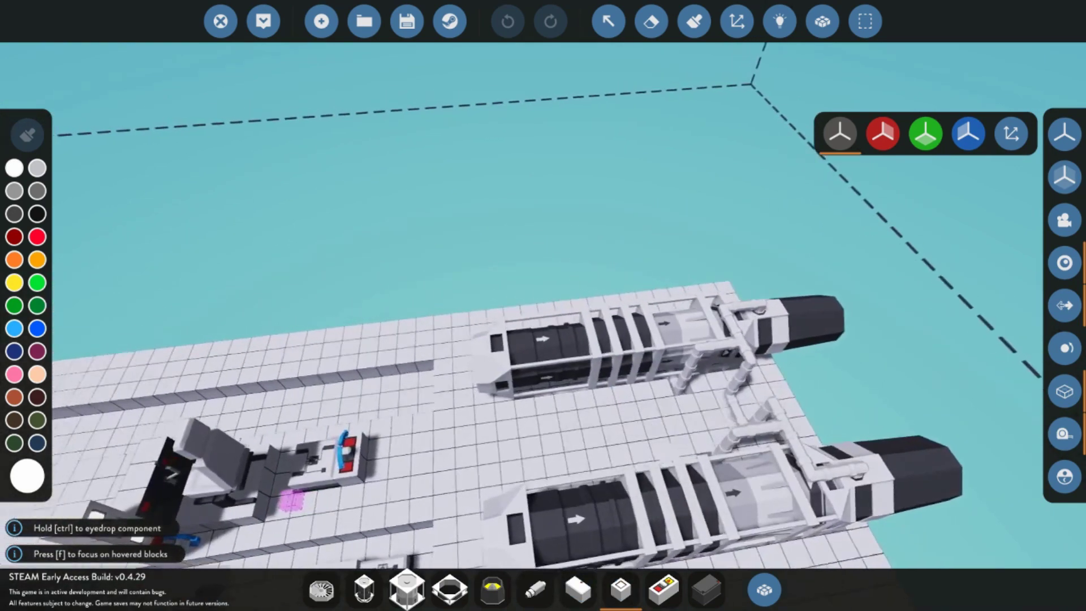
{"action": "key", "text": "s"}
{"action": "key", "text": "a"}
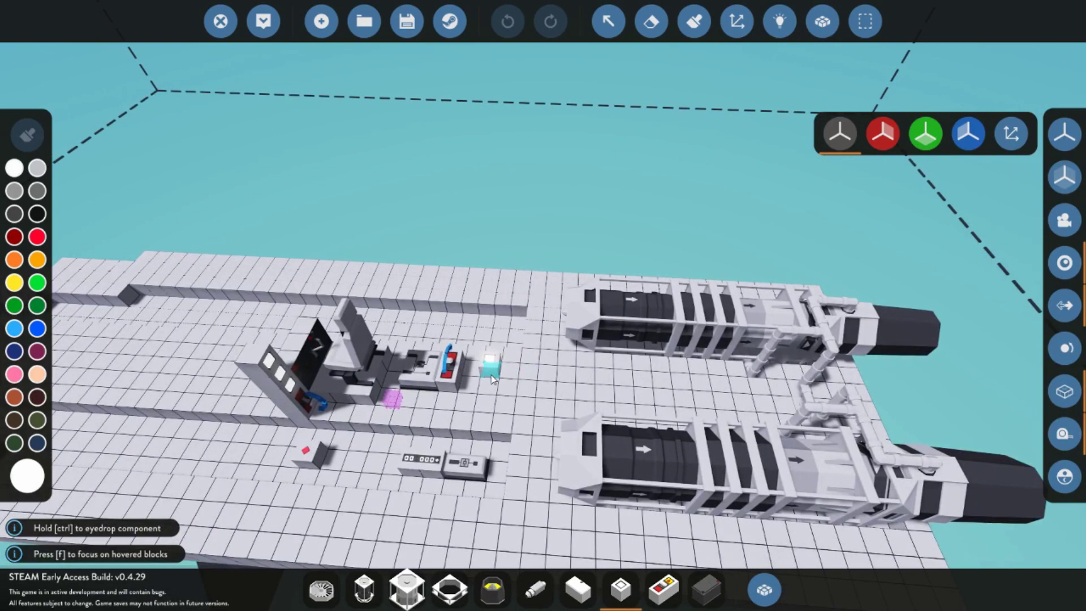
{"action": "key", "text": "d"}
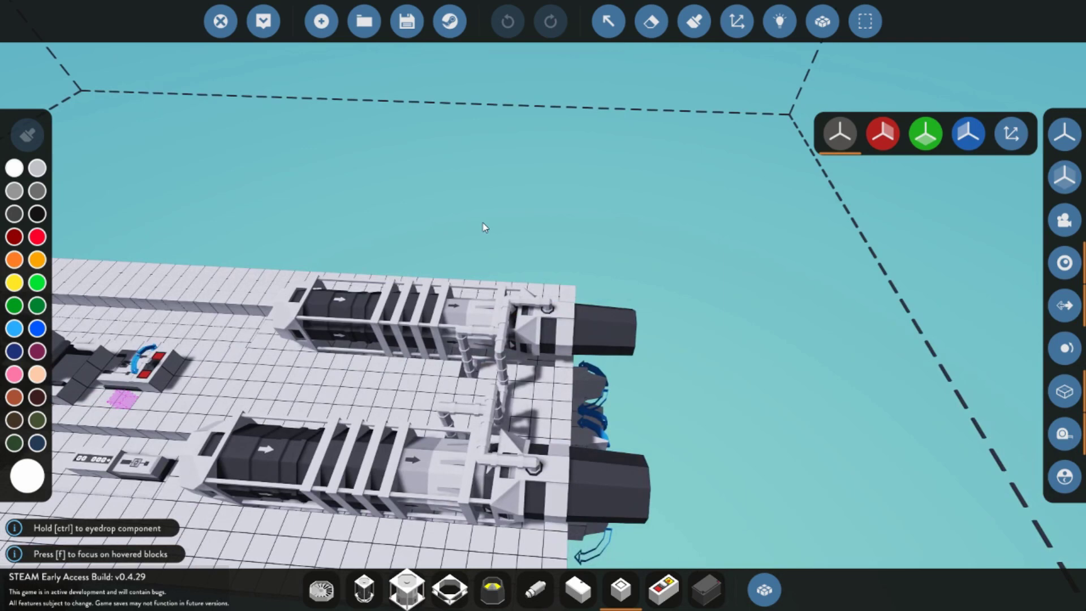
{"action": "key", "text": "a"}
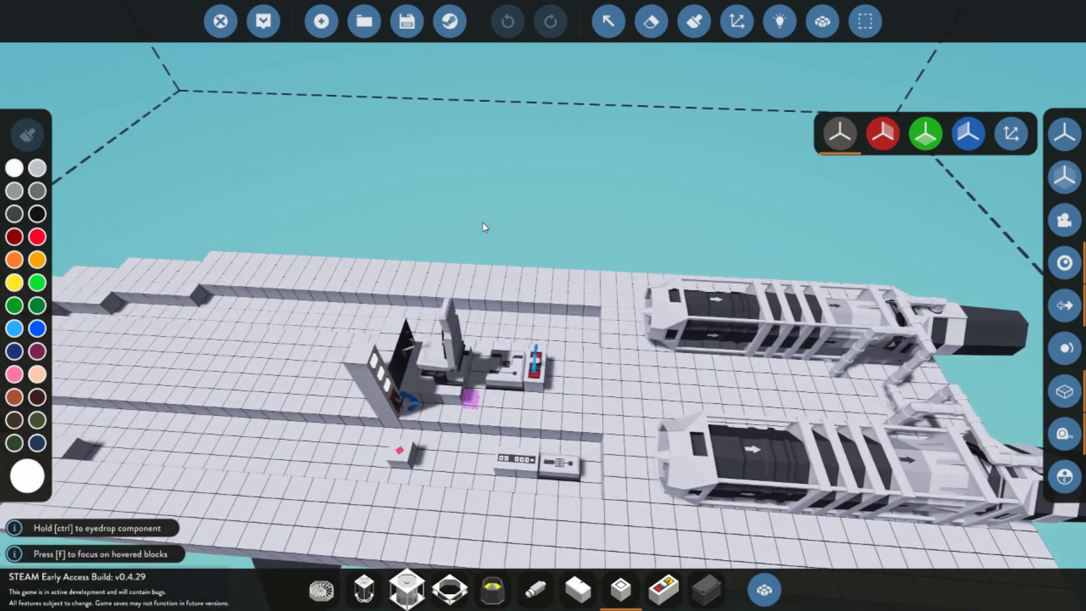